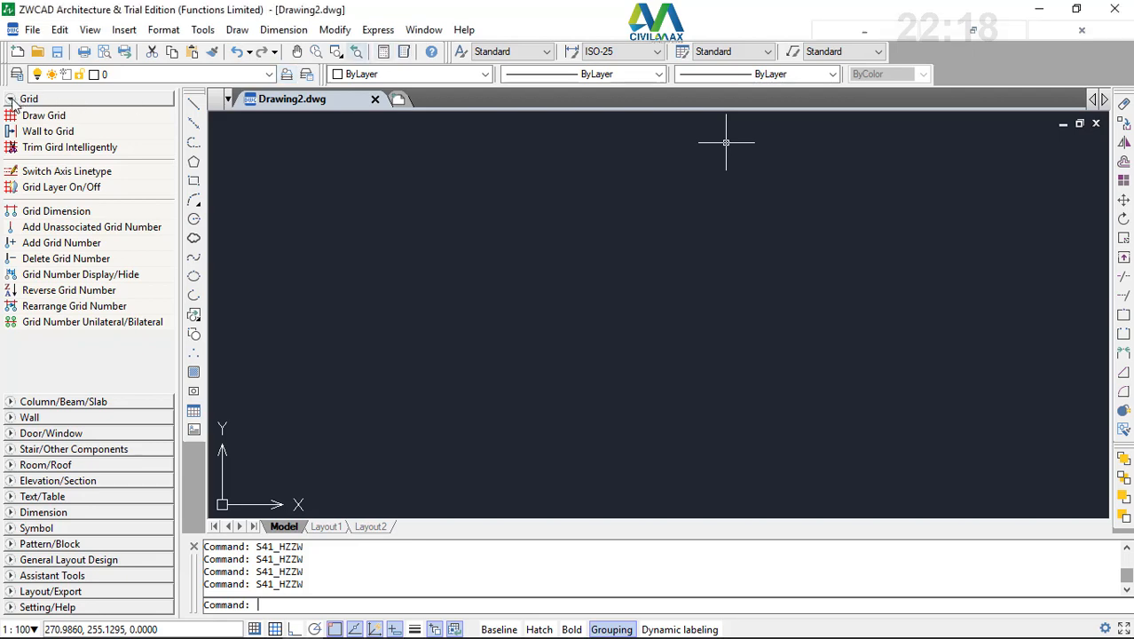
- Start a new line grid, clear the stored spacings and add six bays of 6000 on the bottom side
click(13, 101)
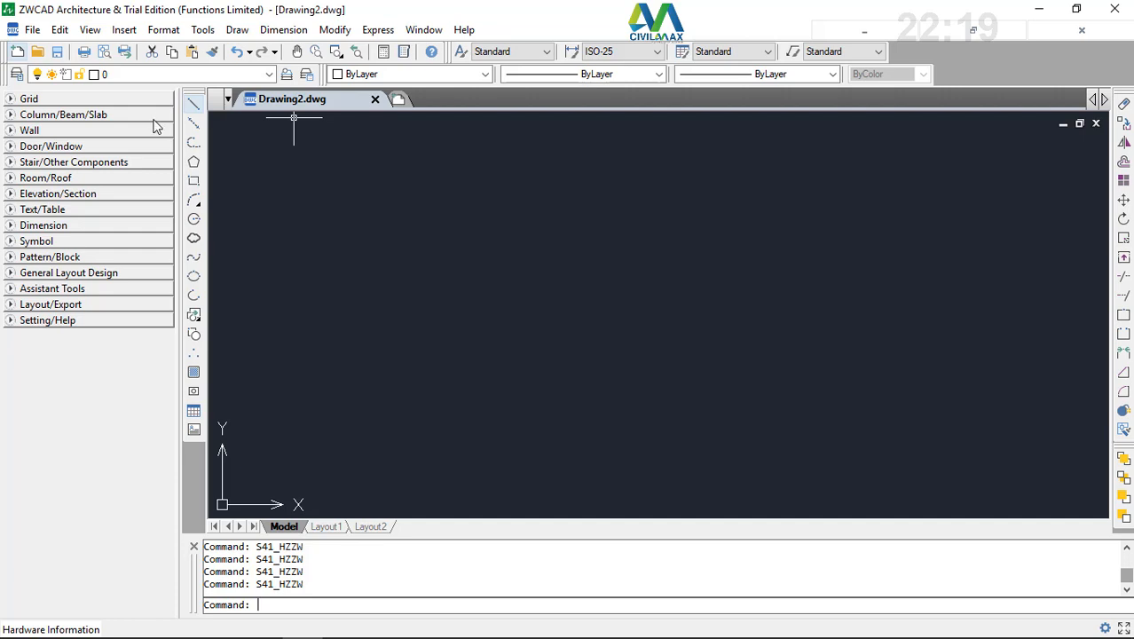
click(17, 99)
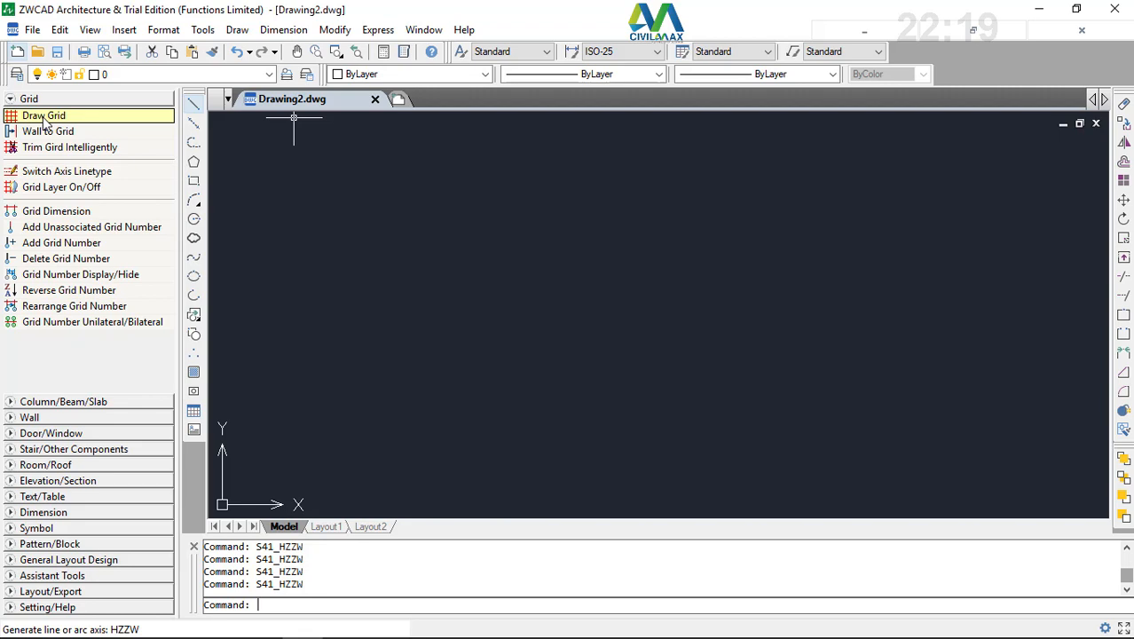
click(44, 116)
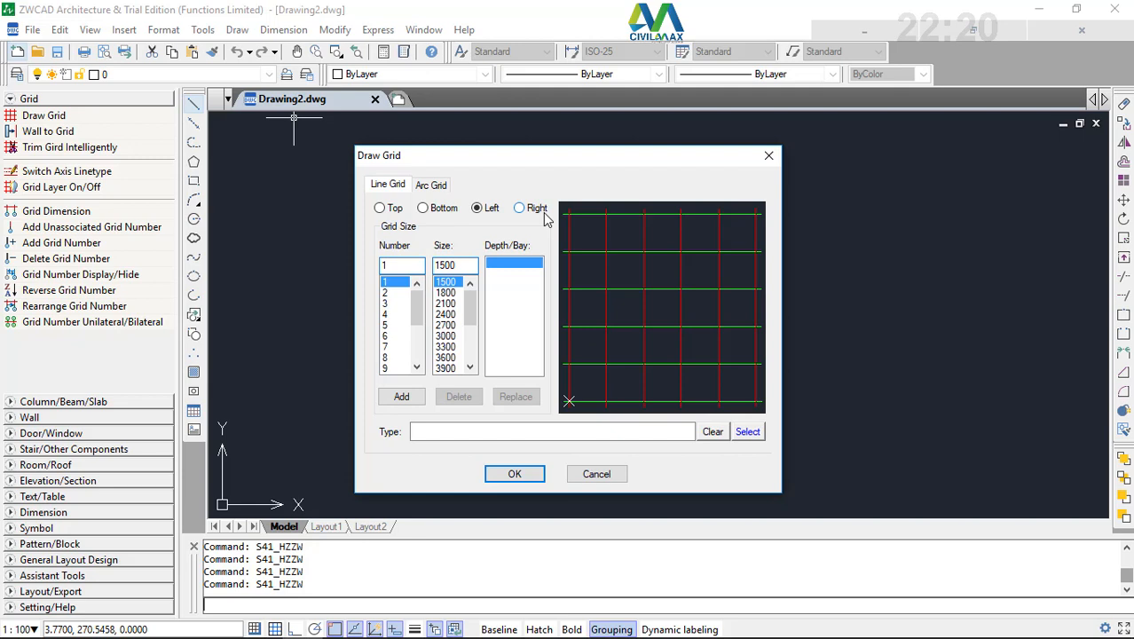
click(435, 213)
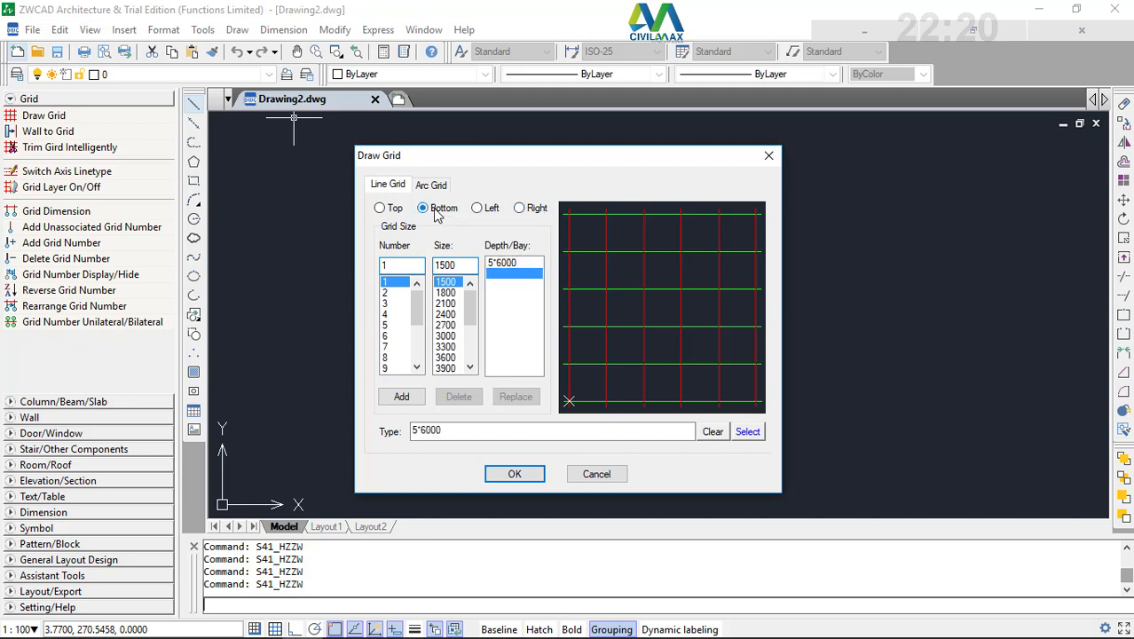
click(388, 337)
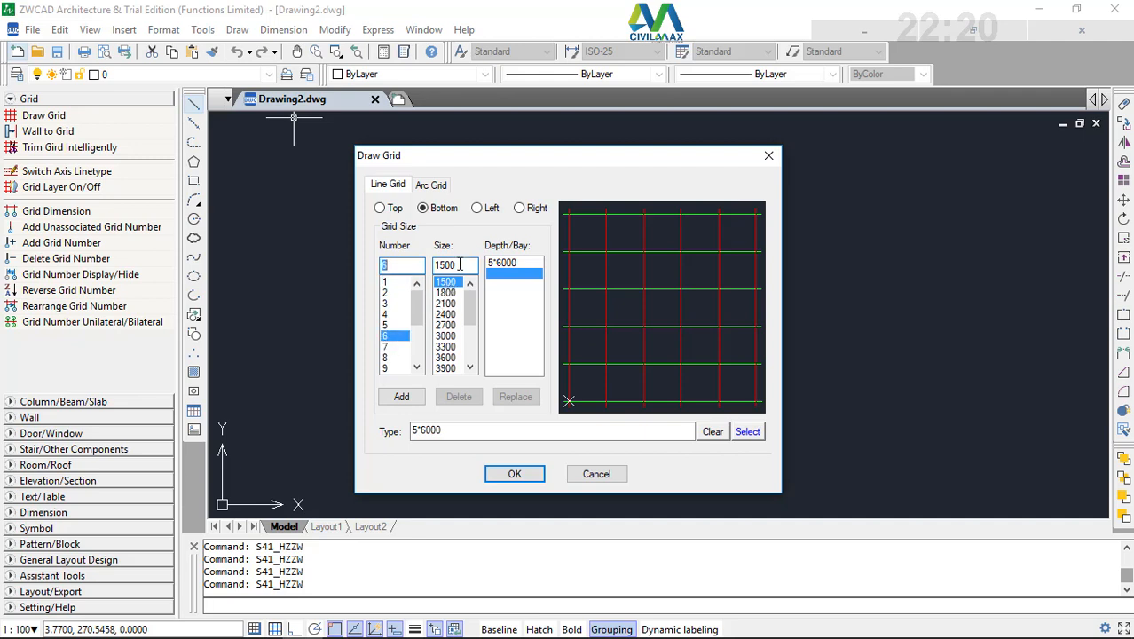
double_click(439, 265)
text(6000)
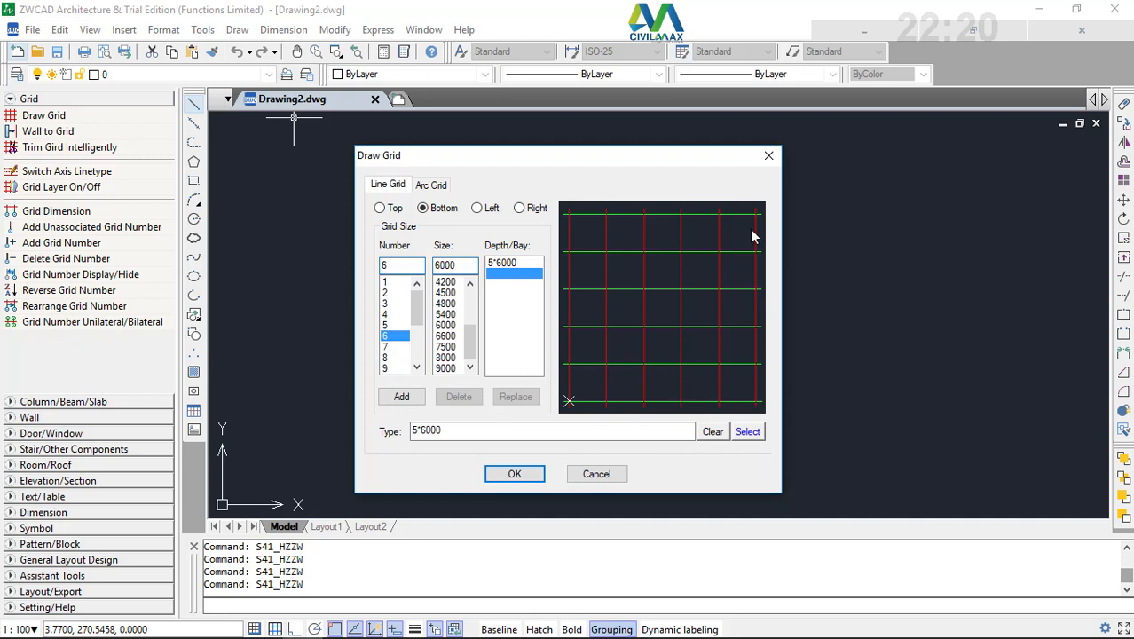
click(715, 437)
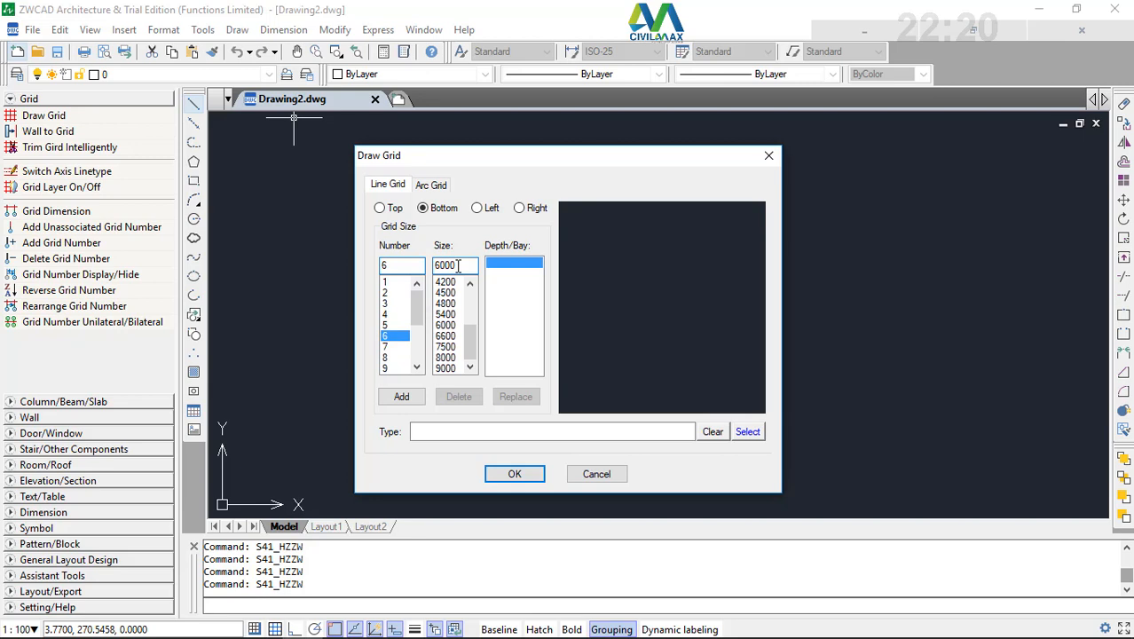
click(401, 397)
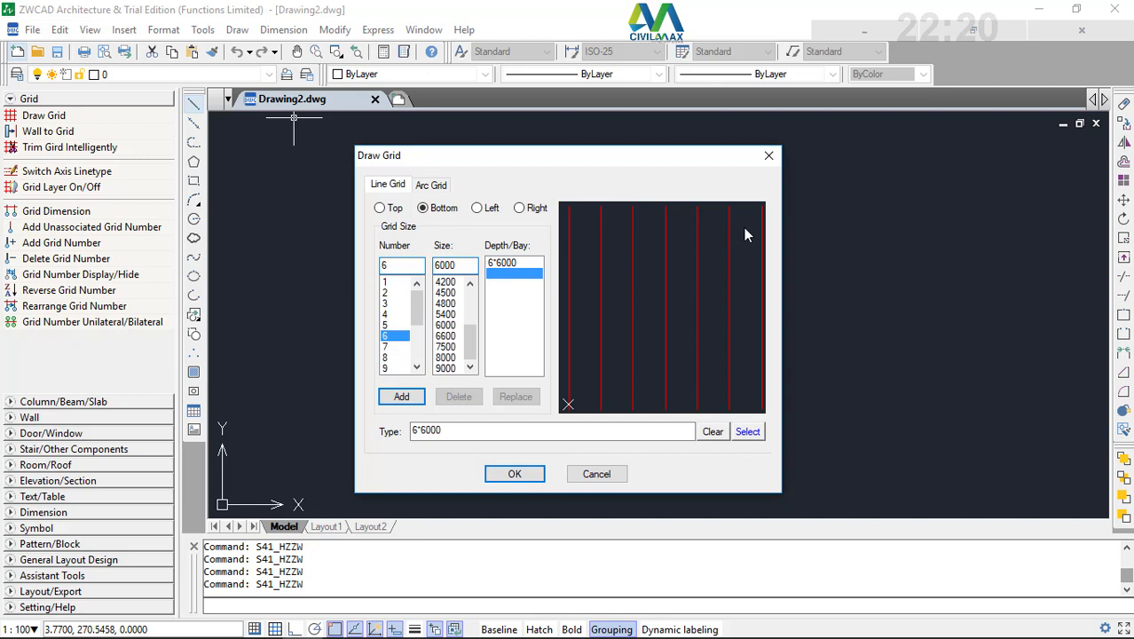
- Add six bays of 6000 on the left side of the line grid and place the grid in the drawing
click(477, 209)
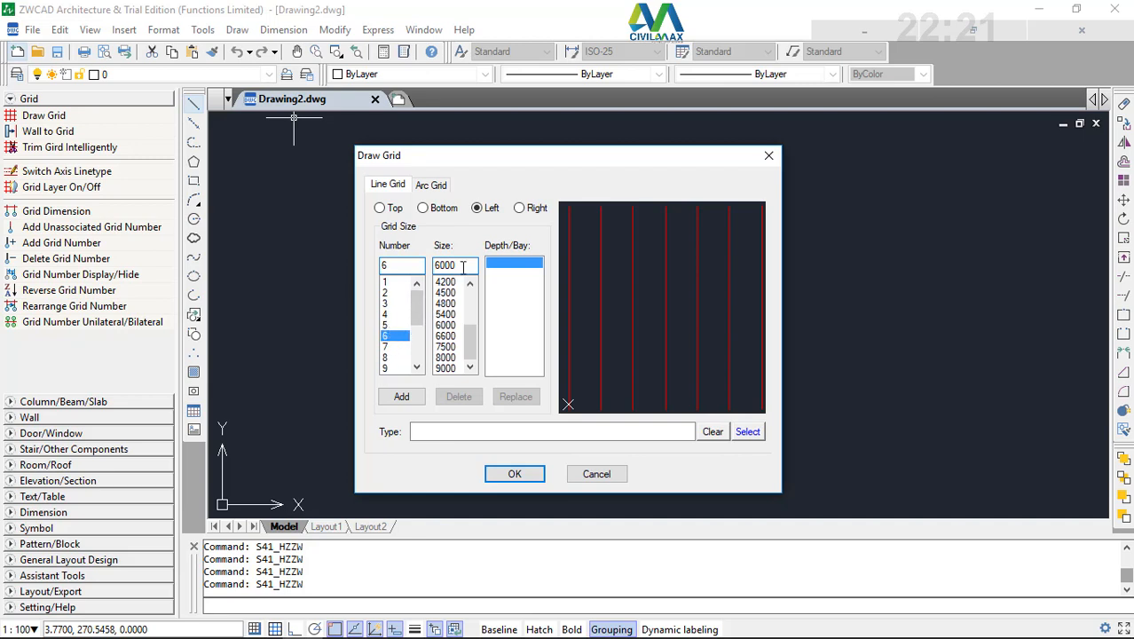
click(403, 398)
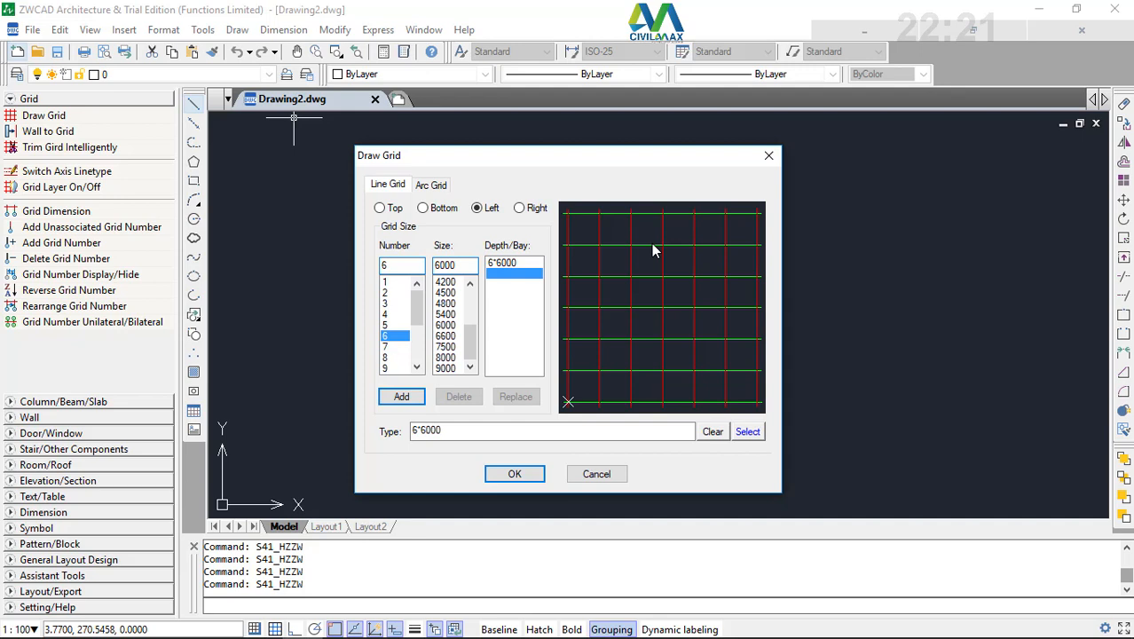
click(515, 475)
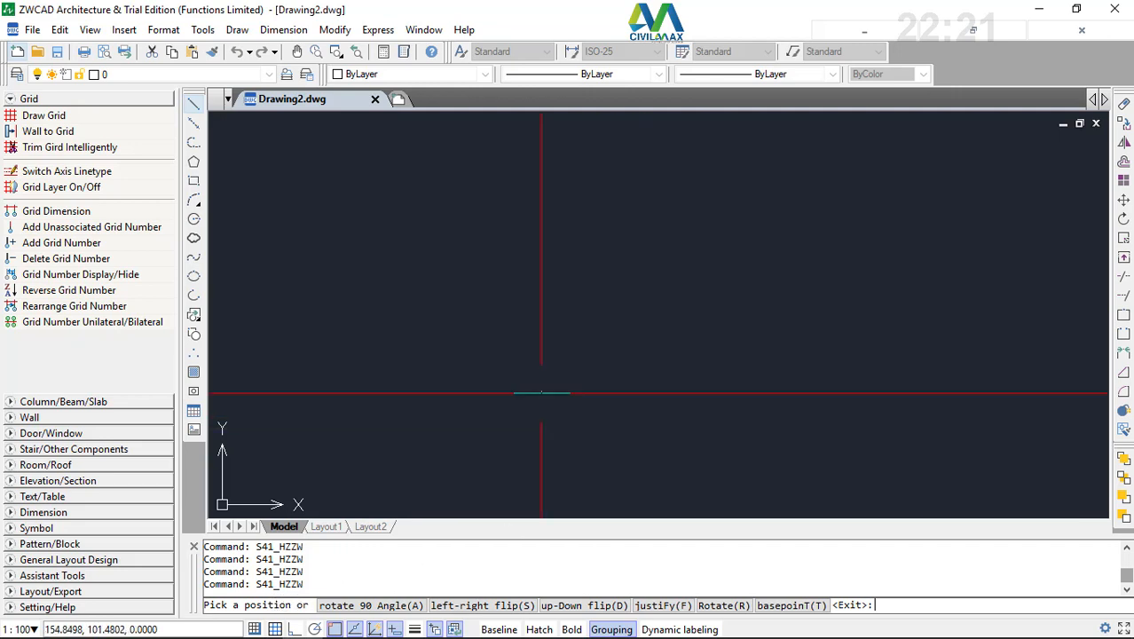
click(511, 312)
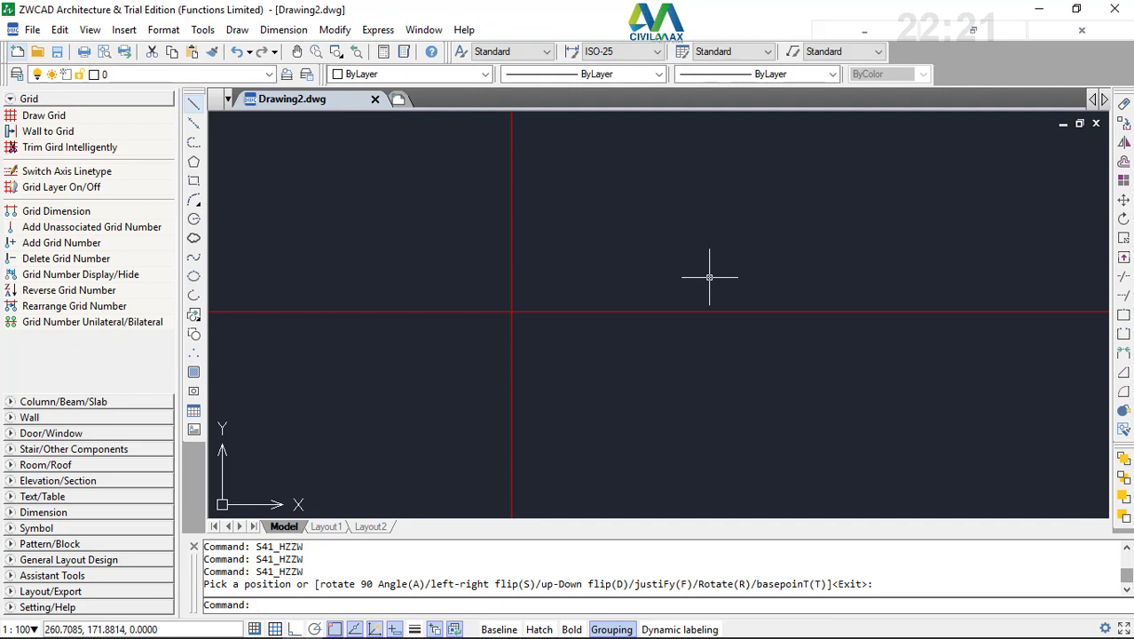
- Examine the overall extent of the placed grid and the axis lines along its upper edge
scroll(537, 385, down, 5)
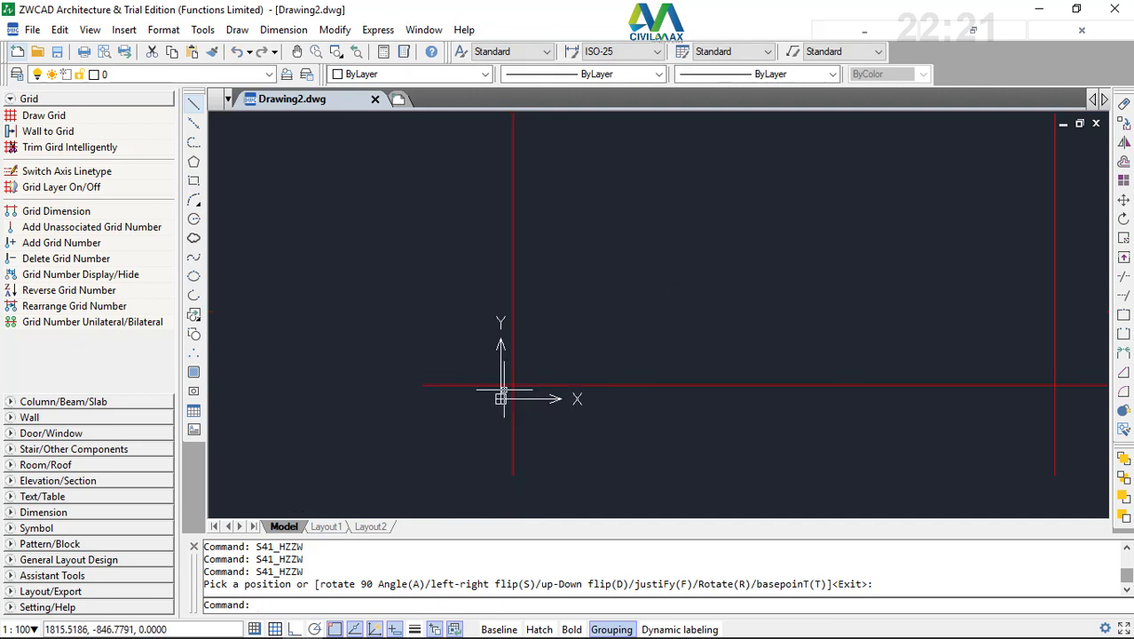
scroll(507, 389, down, 2)
scroll(594, 253, up, 6)
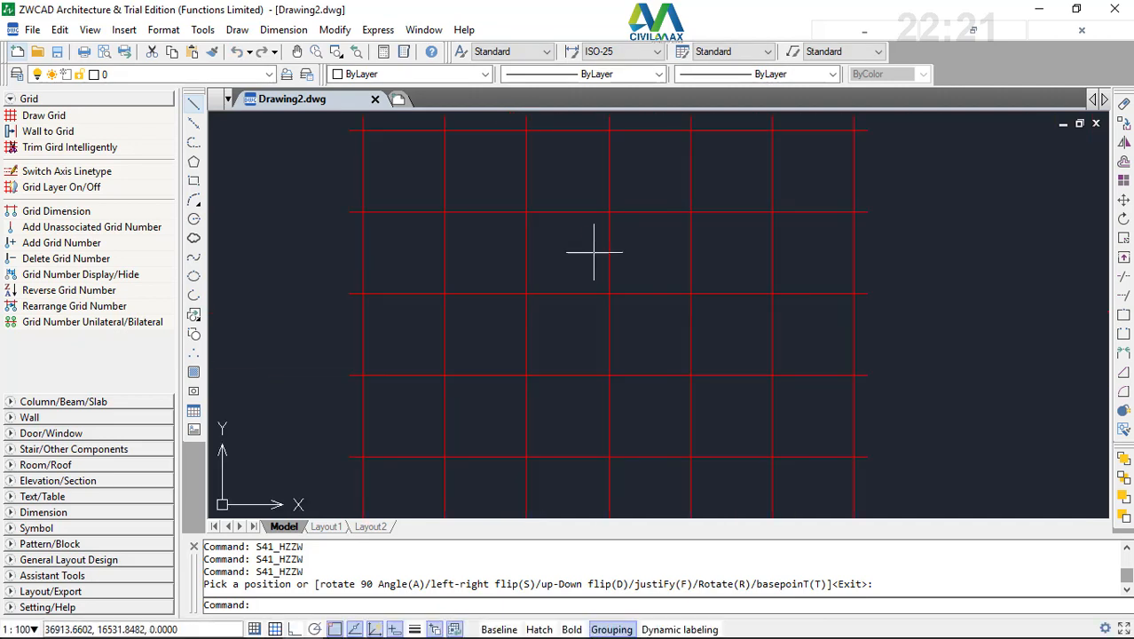
scroll(702, 328, down, 3)
scroll(663, 304, up, 3)
scroll(686, 286, down, 2)
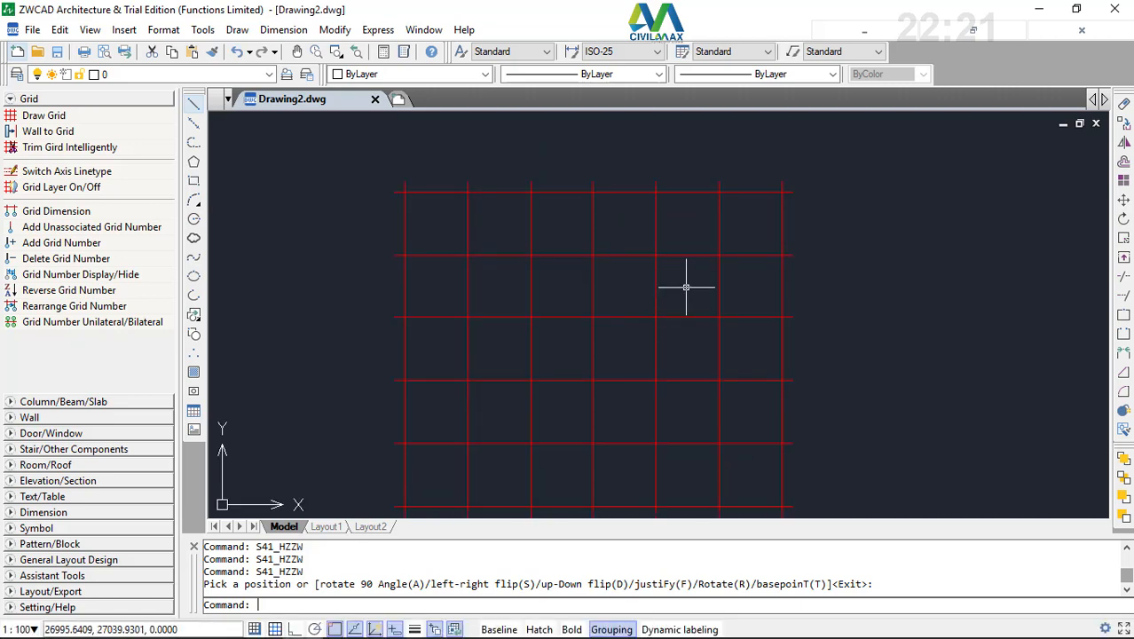
scroll(625, 307, up, 10)
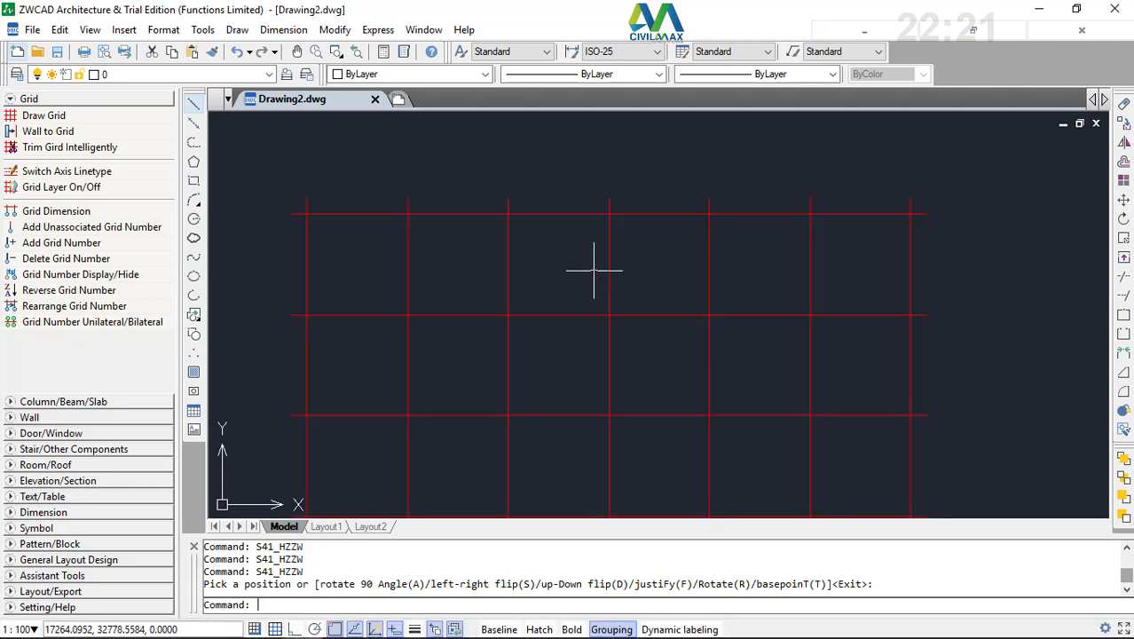
scroll(633, 131, up, 6)
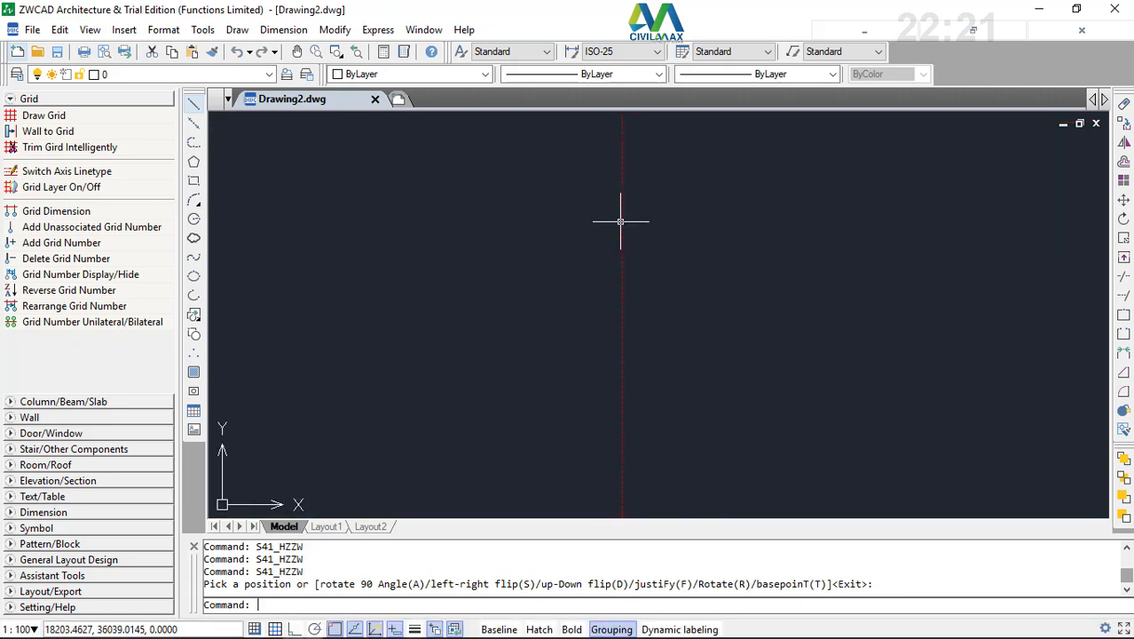
scroll(615, 293, down, 4)
scroll(608, 256, down, 5)
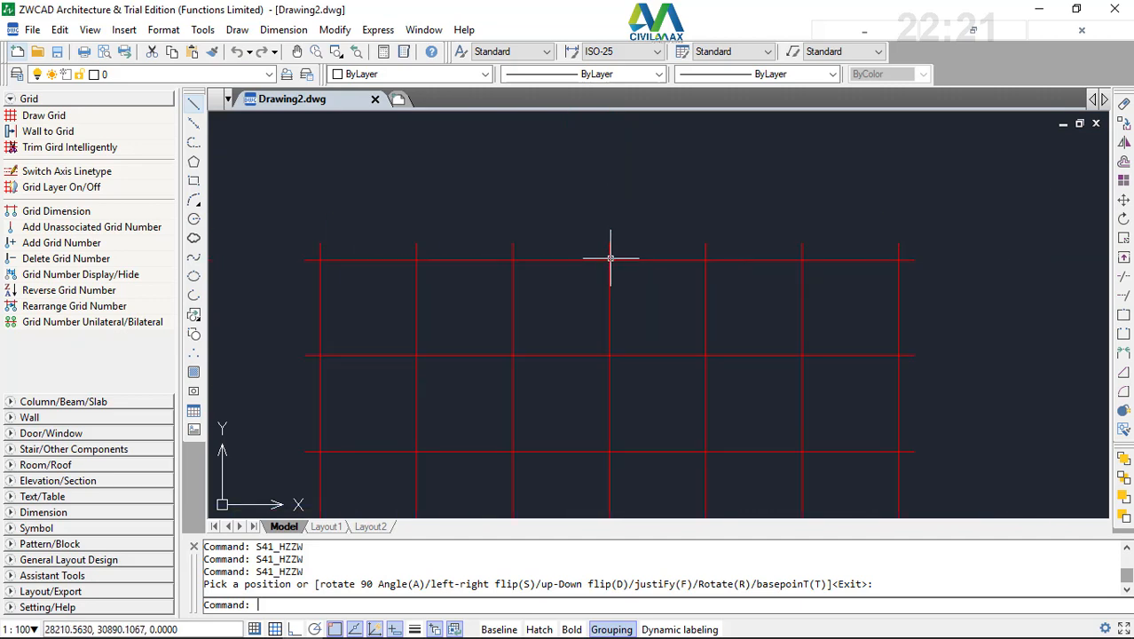
scroll(631, 329, down, 2)
scroll(584, 307, up, 4)
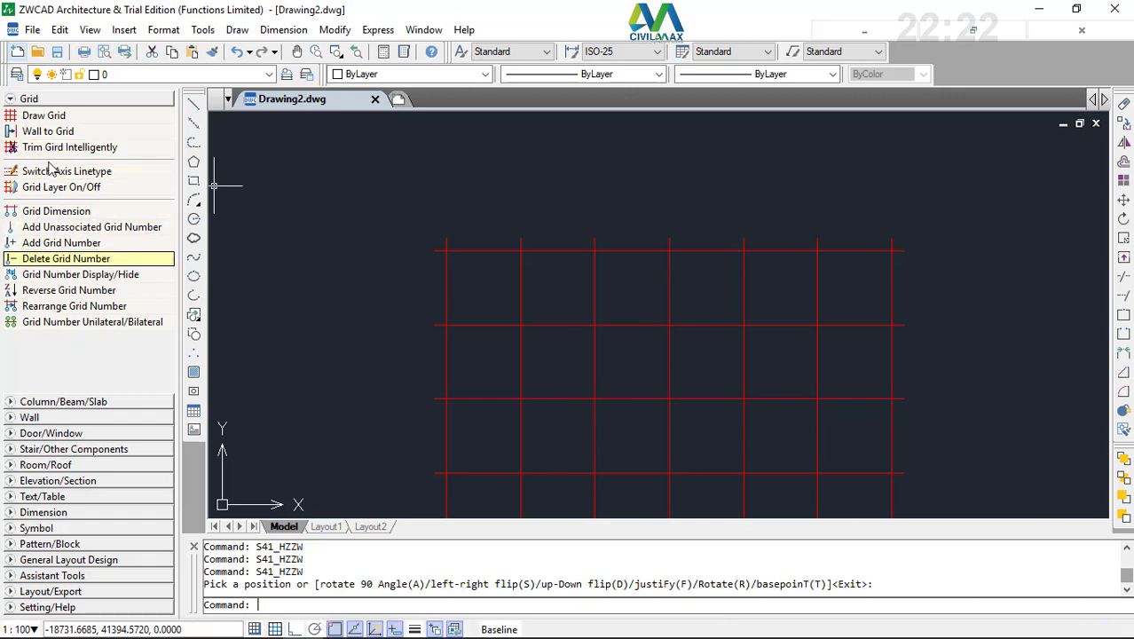
- Set up a standard rectangular reinforced concrete column with Landscape 600 and Portrait 600
click(35, 98)
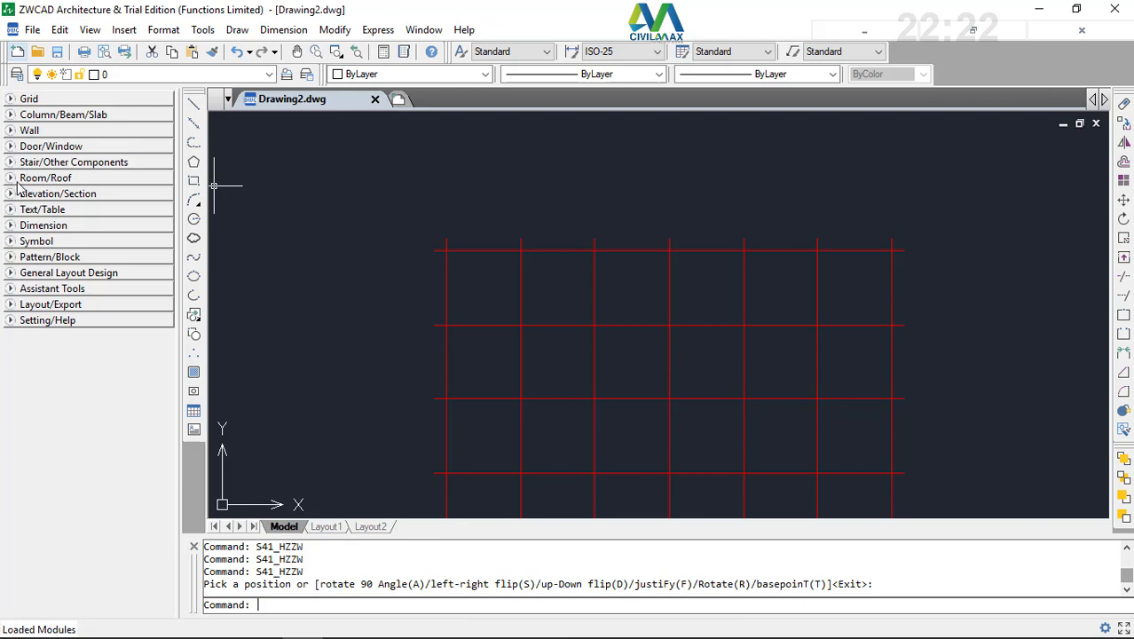
click(13, 115)
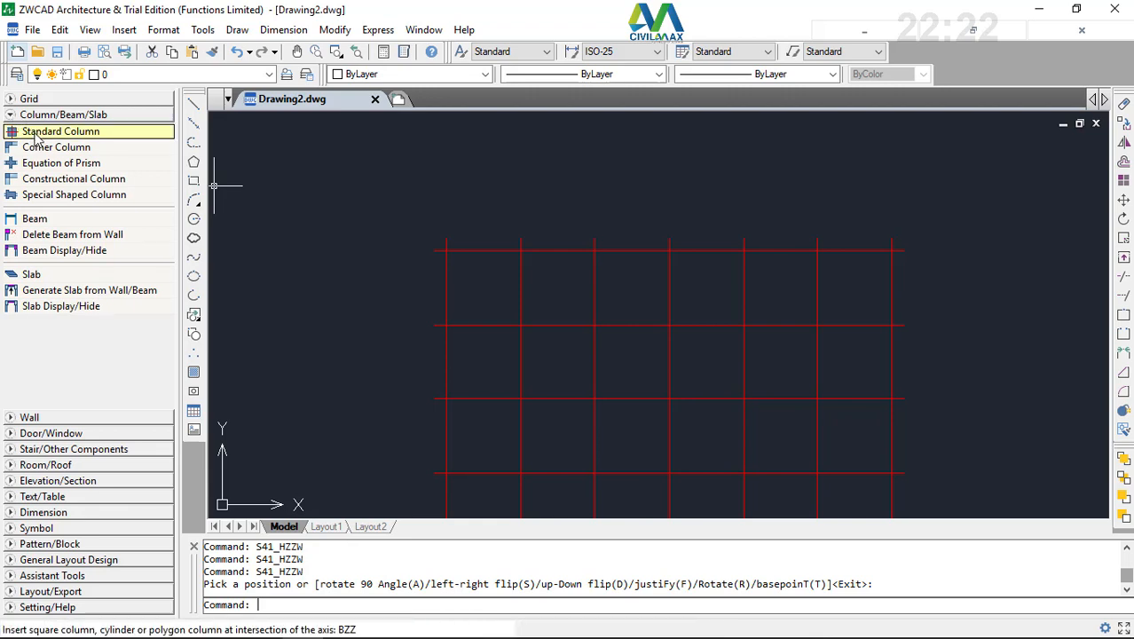
click(36, 133)
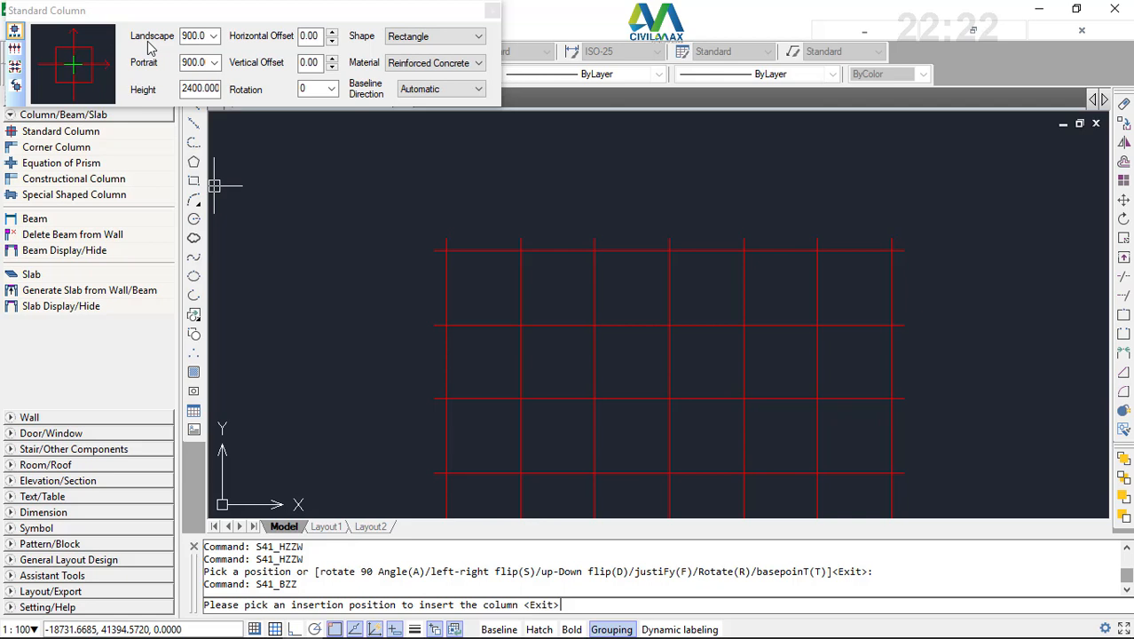
click(213, 37)
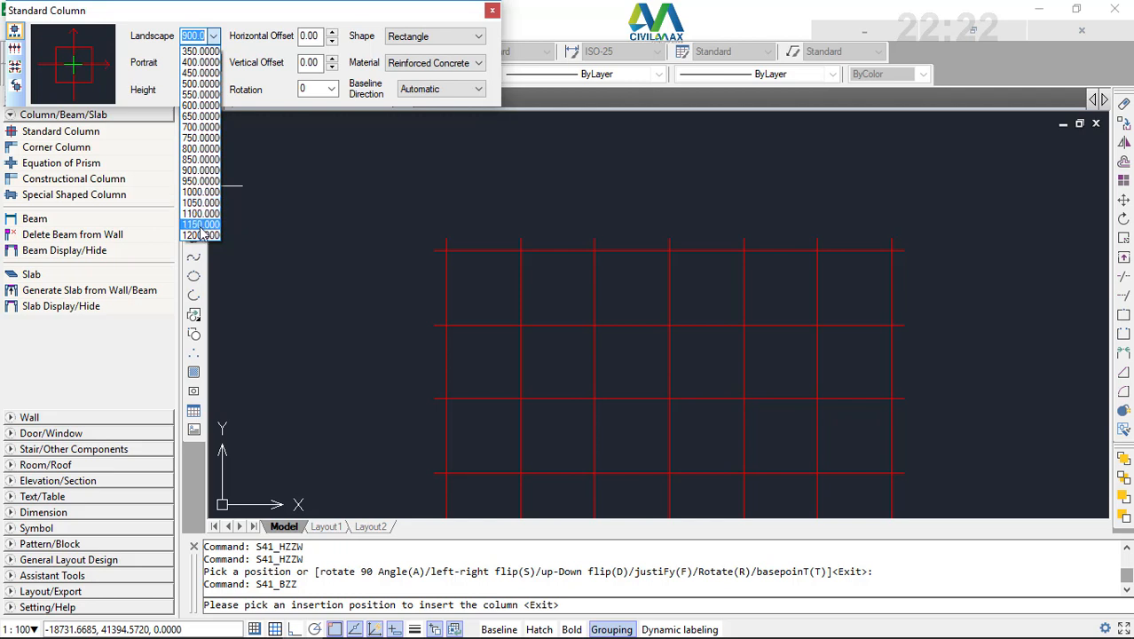
click(202, 37)
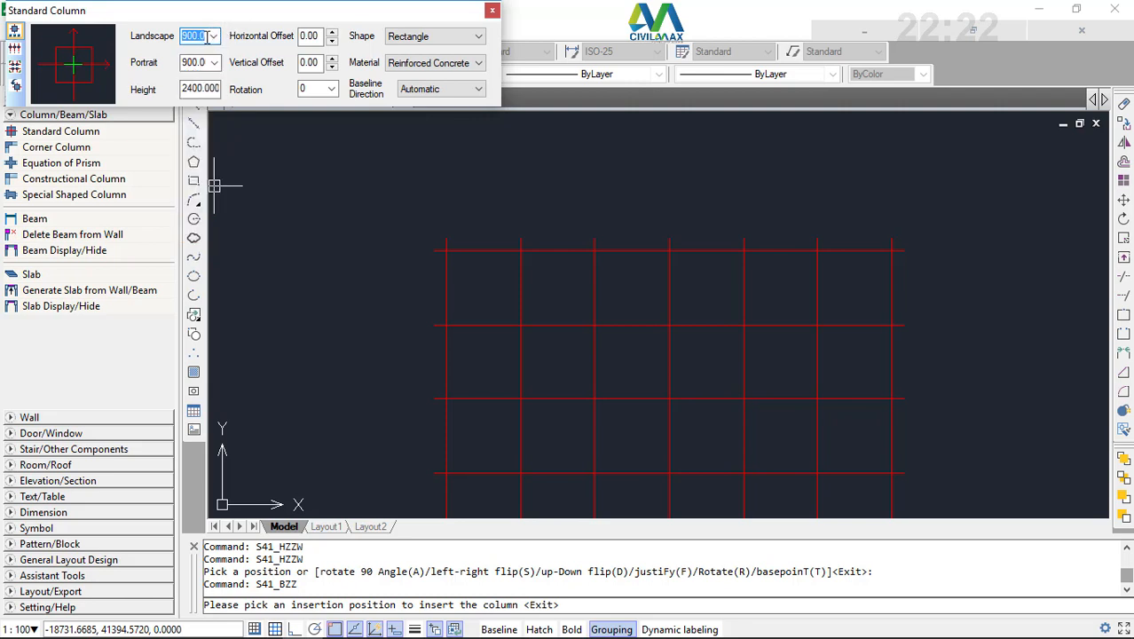
click(212, 36)
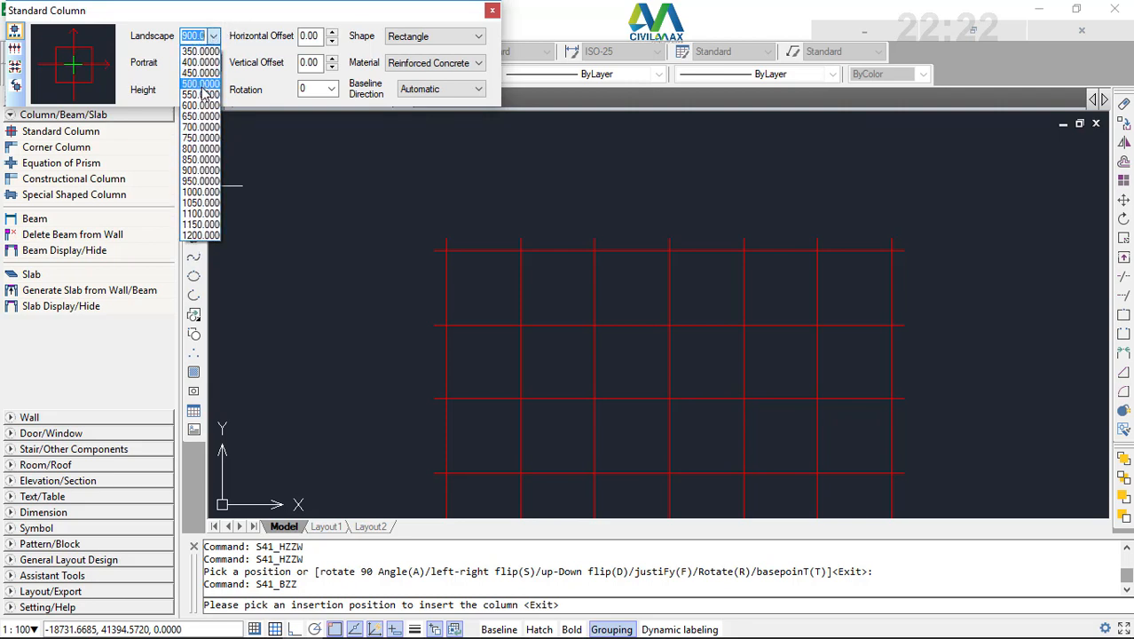
click(201, 105)
click(214, 62)
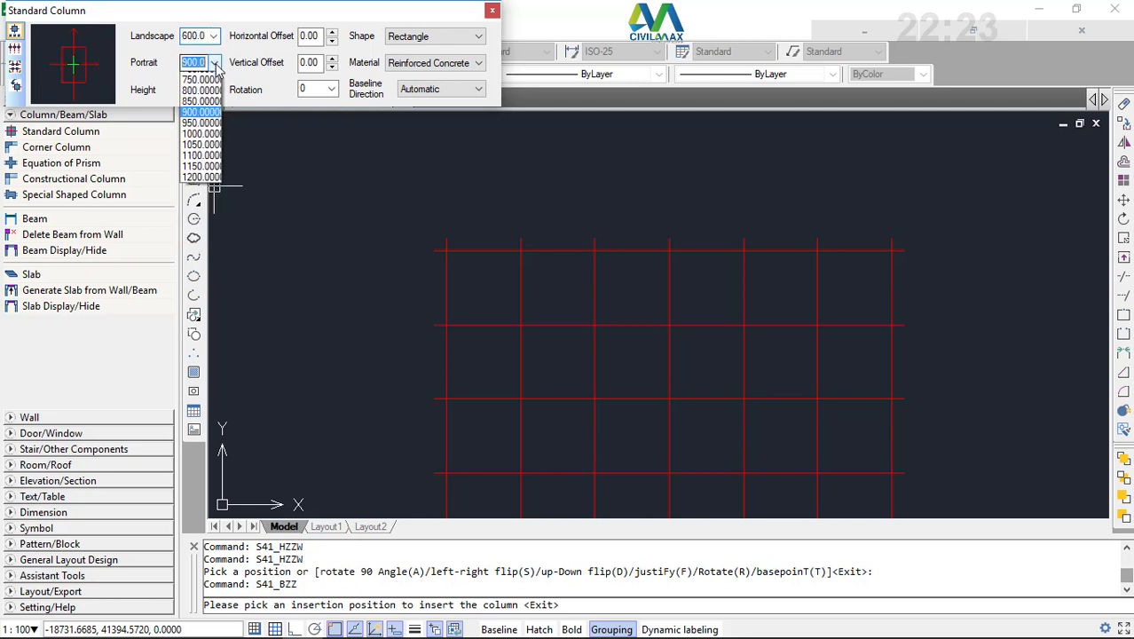
click(200, 122)
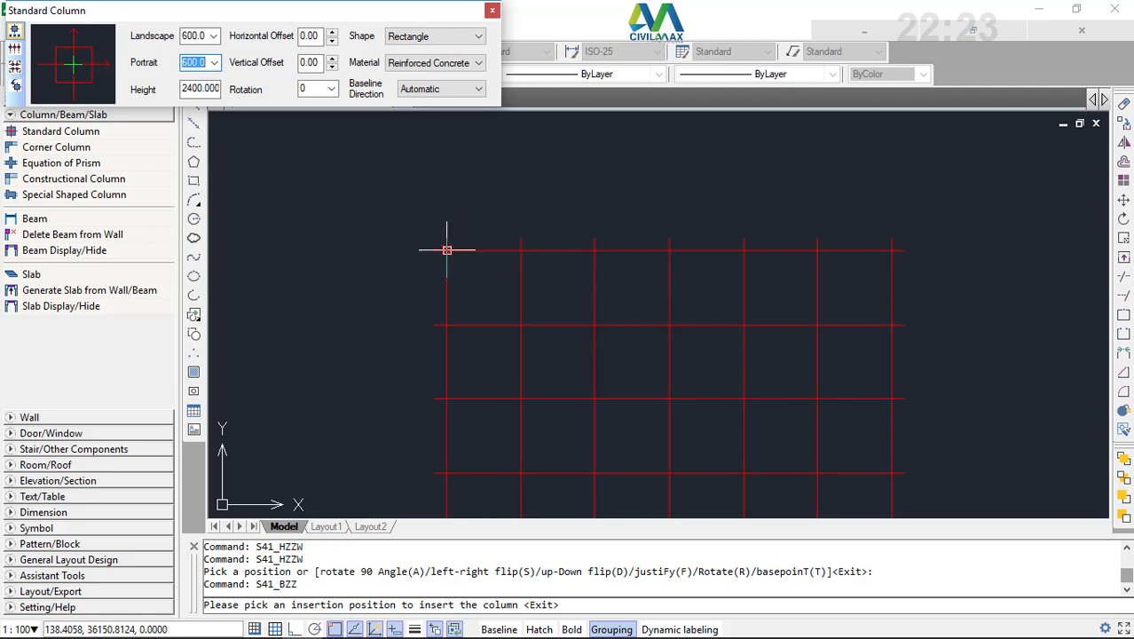
- Insert a 600 by 600 column at the grid's top-left axis intersection
scroll(446, 250, up, 5)
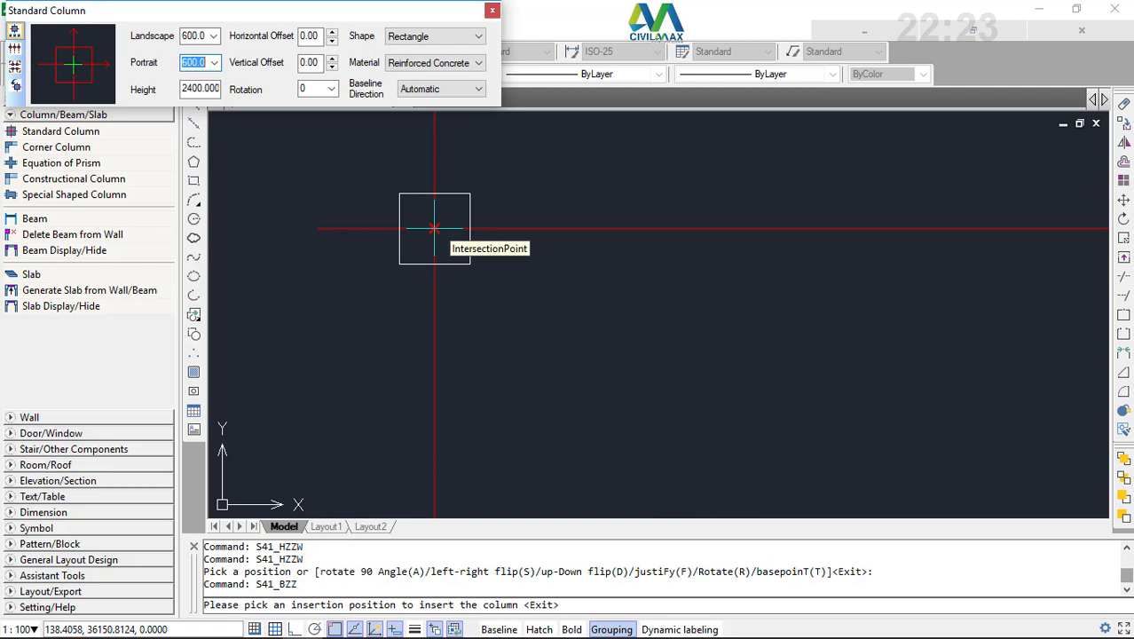
click(434, 228)
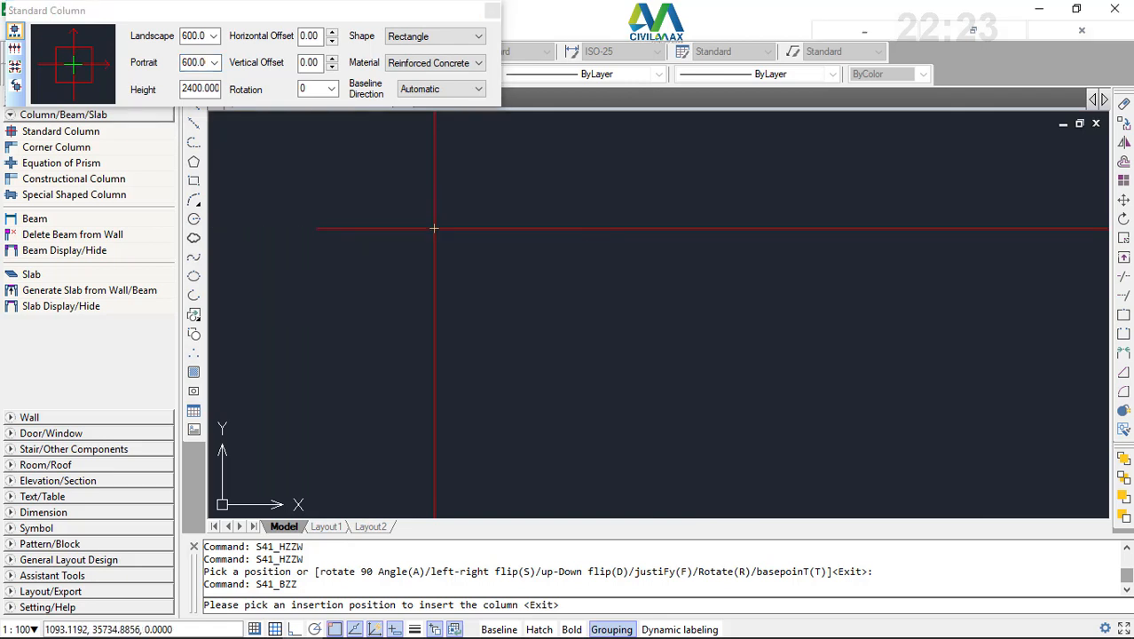
click(434, 228)
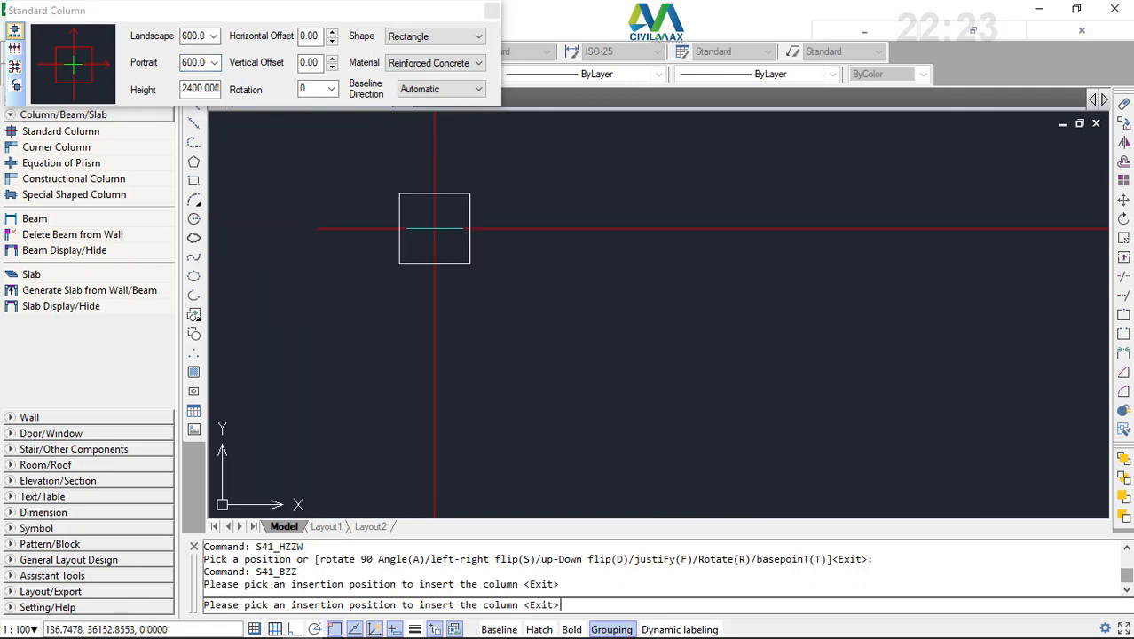
- Insert 600 by 600 columns at the second, third and fourth axis intersections from the left along the grid's top edge
scroll(467, 342, down, 1)
scroll(479, 336, down, 5)
scroll(550, 319, up, 5)
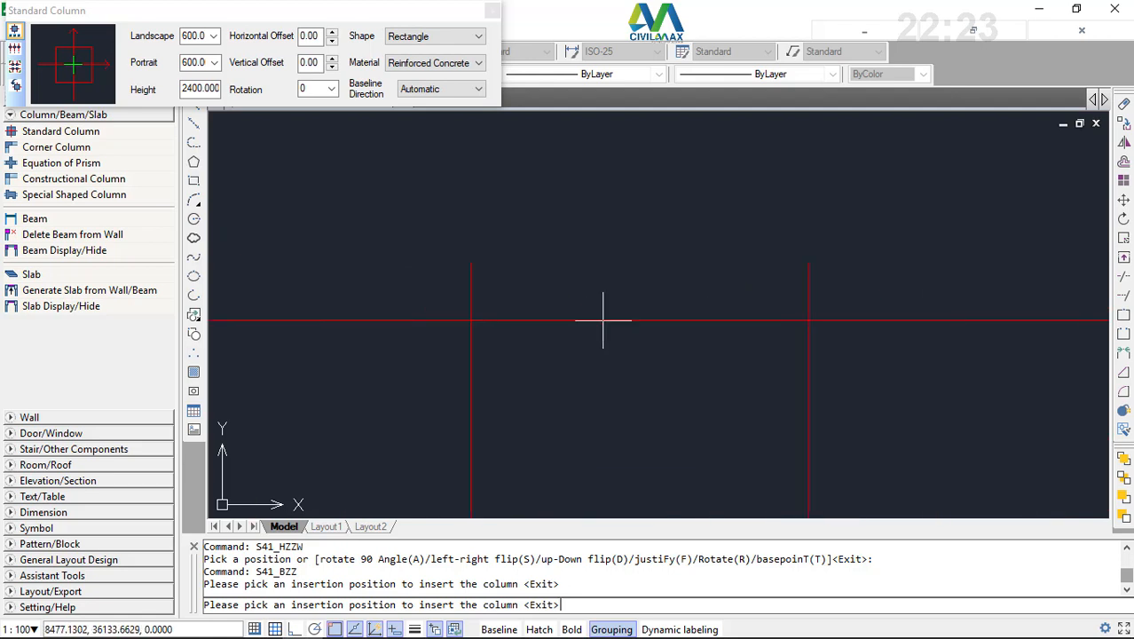
scroll(475, 318, down, 2)
click(471, 318)
scroll(835, 297, up, 4)
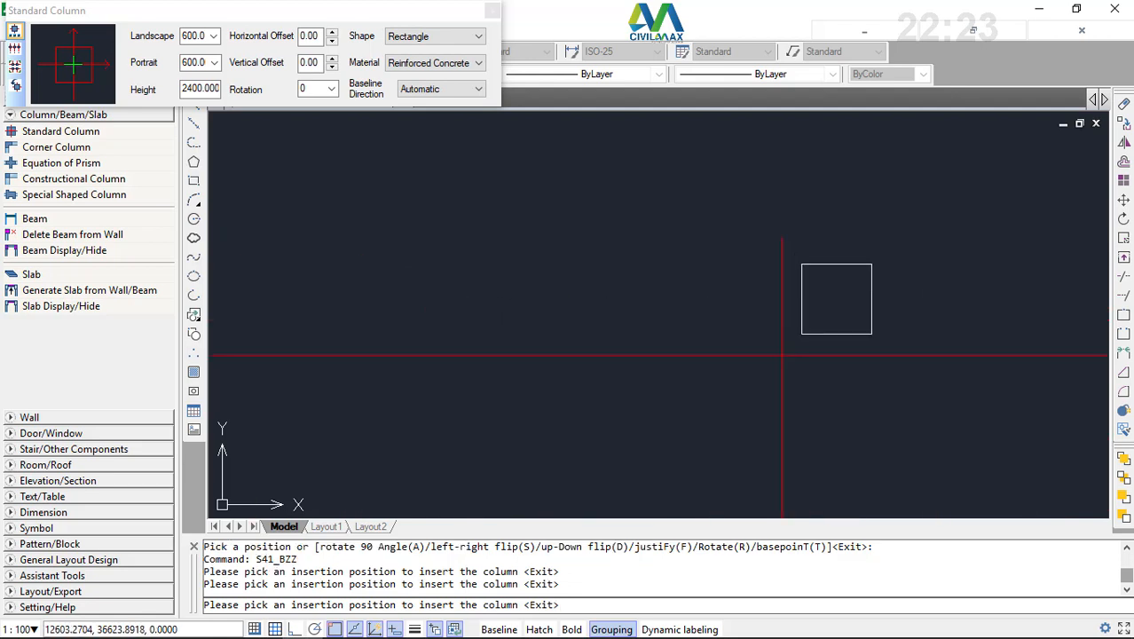
click(749, 385)
scroll(651, 368, down, 2)
scroll(651, 368, down, 4)
scroll(747, 375, up, 6)
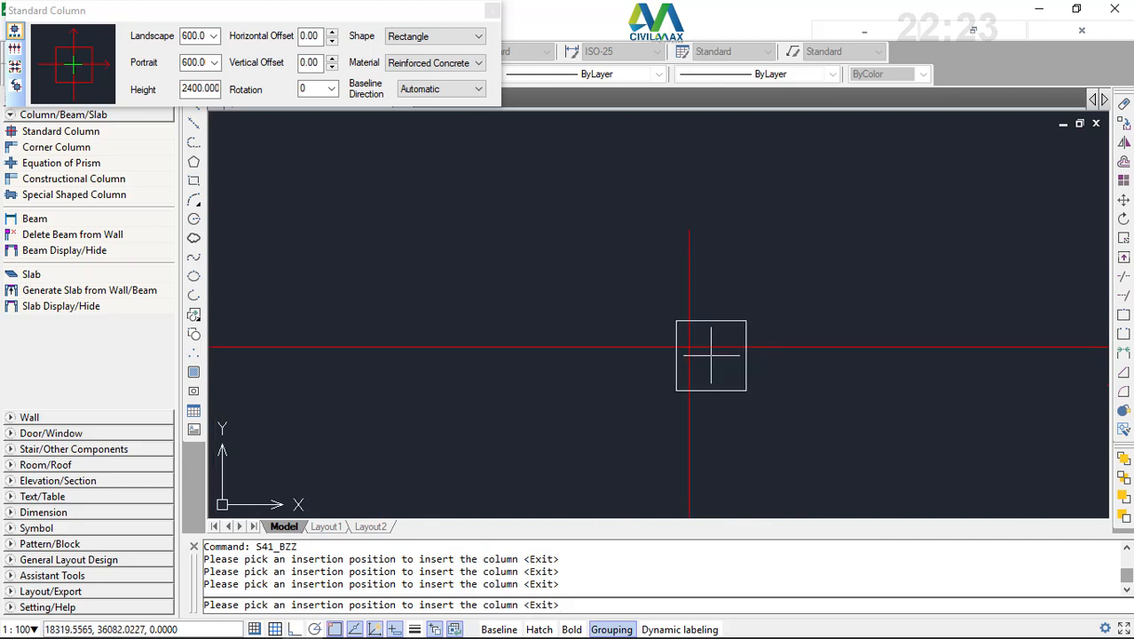
click(689, 348)
- Insert 600 by 600 columns at the fifth, sixth and seventh intersections of the grid's top axis, ending the column placement
scroll(576, 354, down, 5)
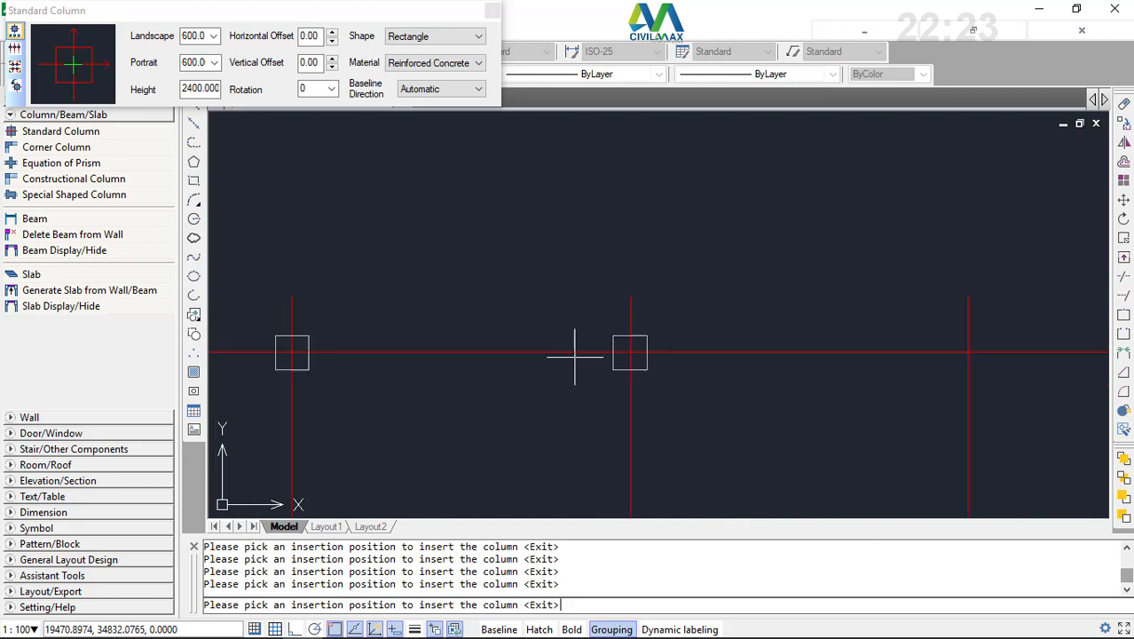
scroll(755, 351, up, 3)
click(761, 363)
scroll(761, 363, down, 3)
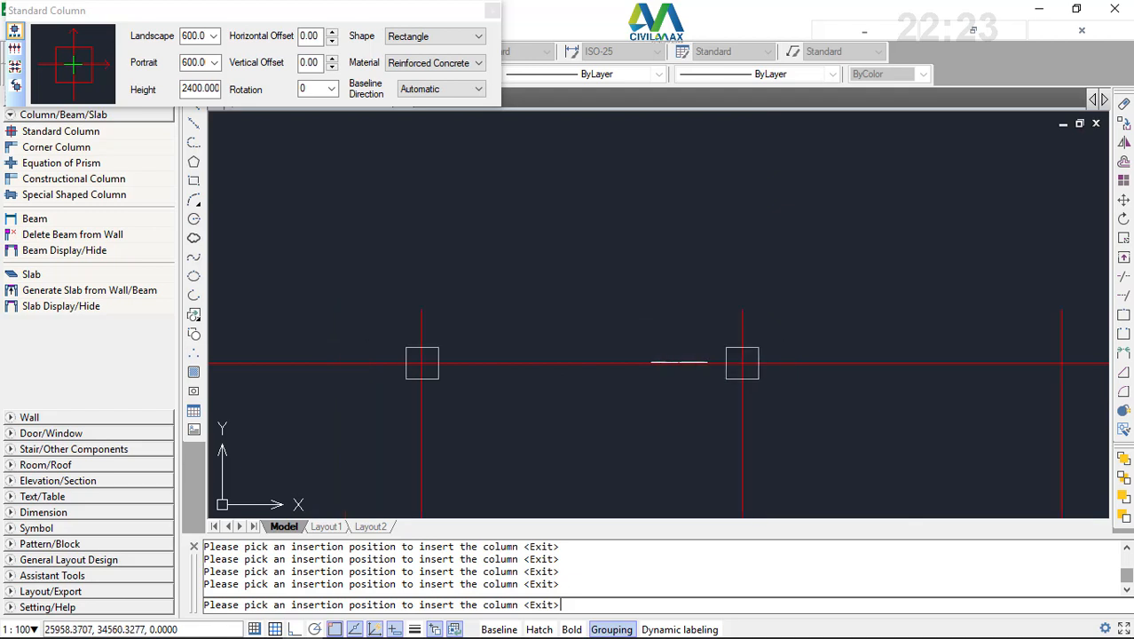
scroll(889, 361, up, 3)
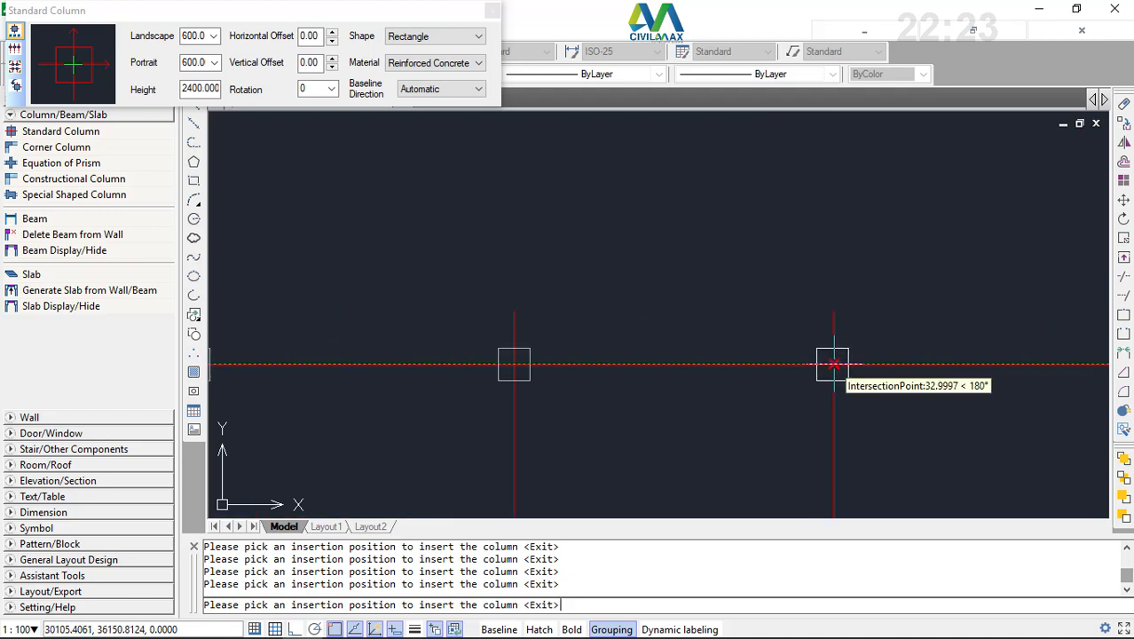
click(854, 362)
scroll(785, 371, down, 3)
scroll(888, 363, up, 5)
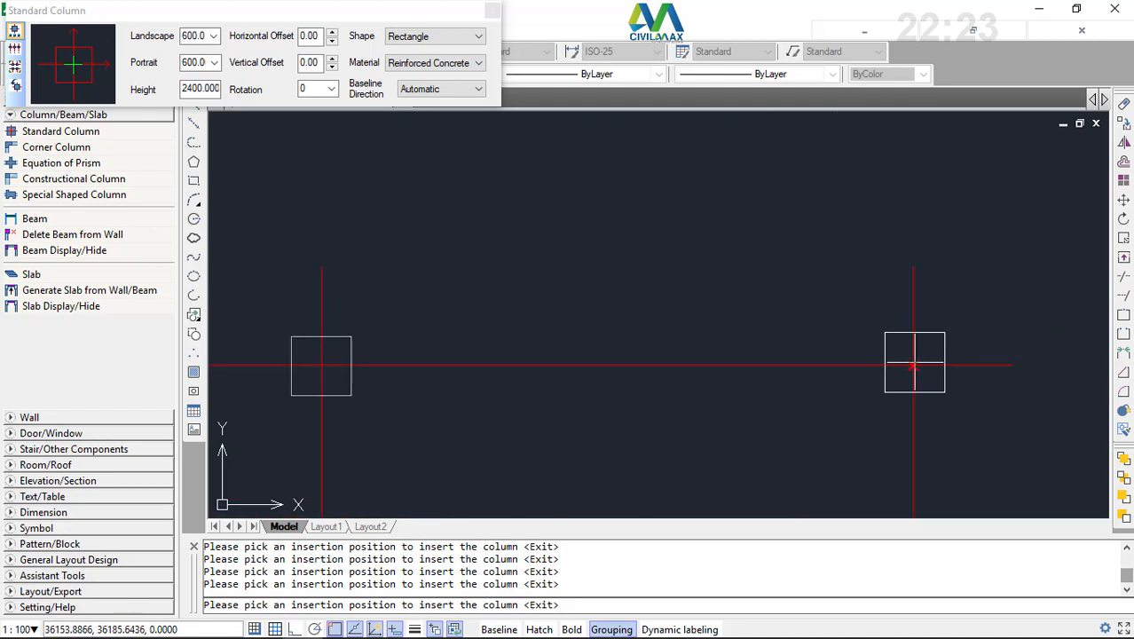
click(913, 365)
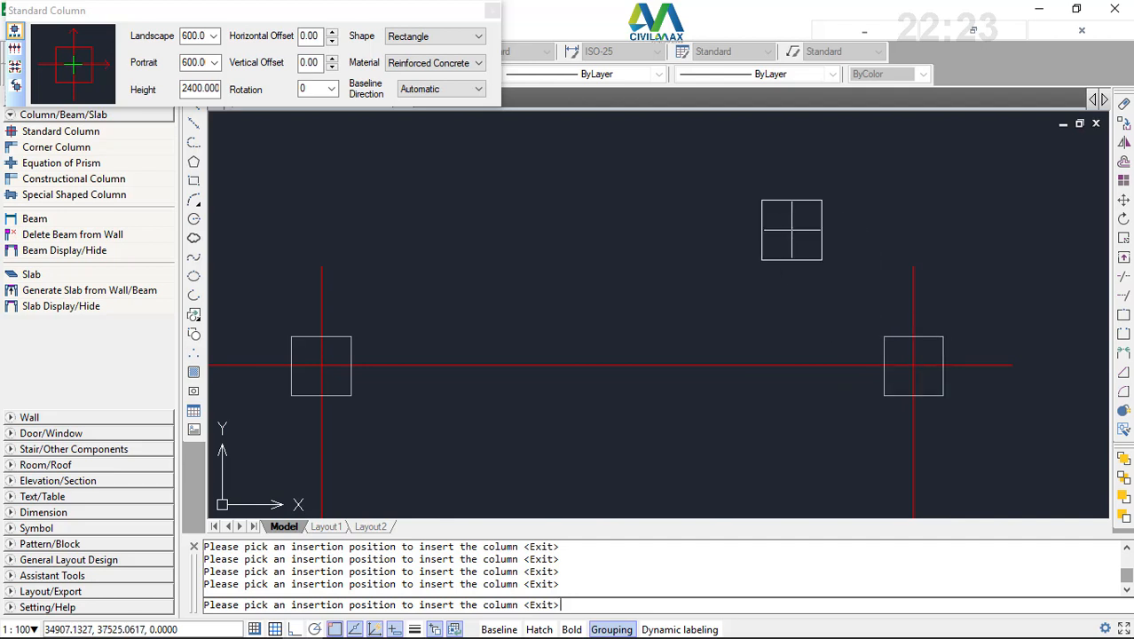
key(Escape)
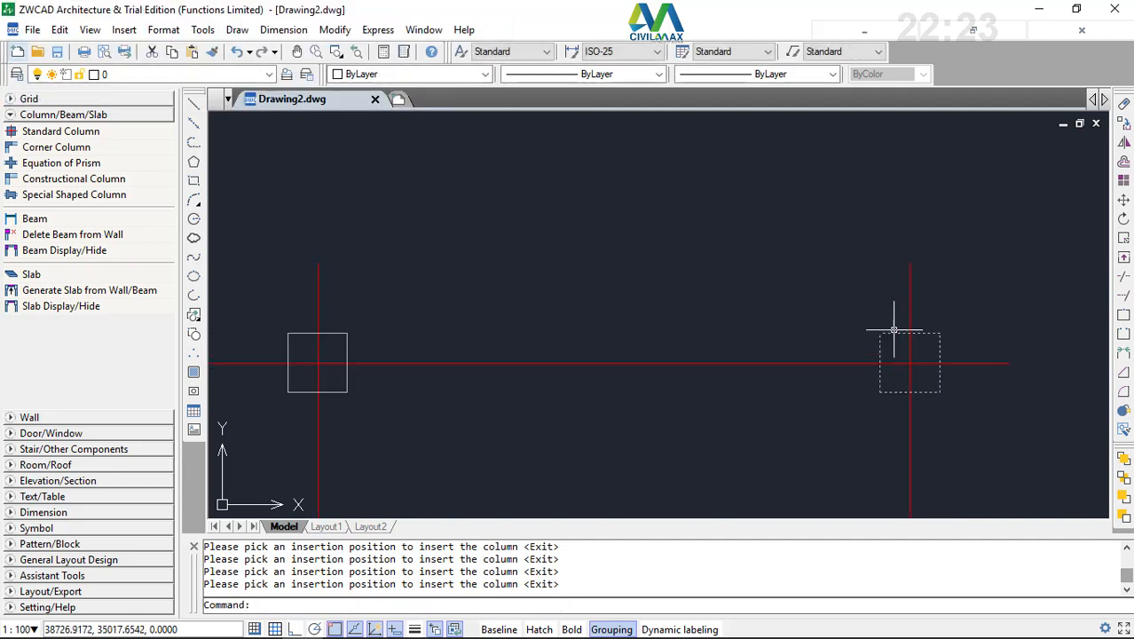
- Select the three rightmost columns on the grid's top axis
scroll(899, 320, up, 3)
click(899, 315)
click(839, 362)
scroll(879, 355, down, 4)
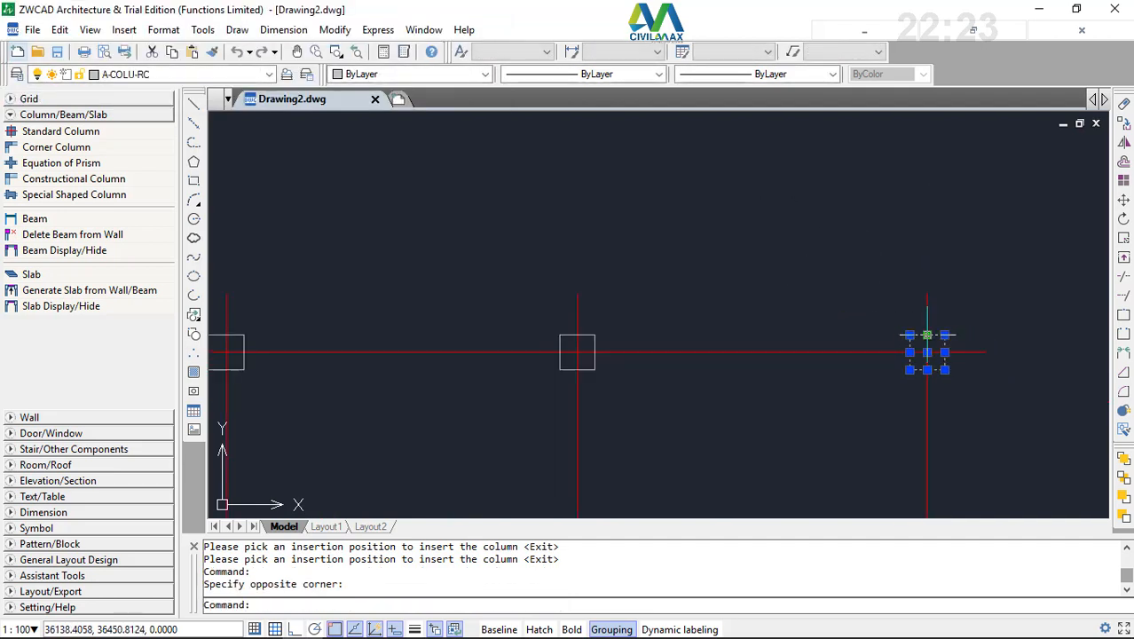
scroll(575, 346, up, 2)
scroll(586, 338, up, 8)
click(779, 232)
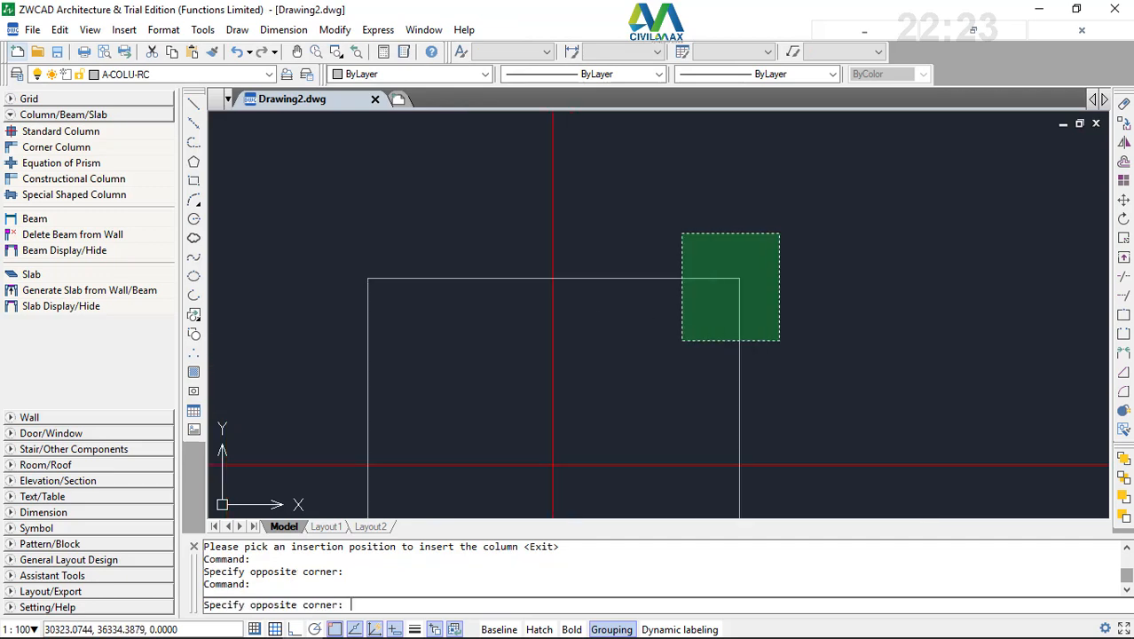
click(660, 355)
scroll(840, 347, down, 5)
scroll(878, 335, down, 4)
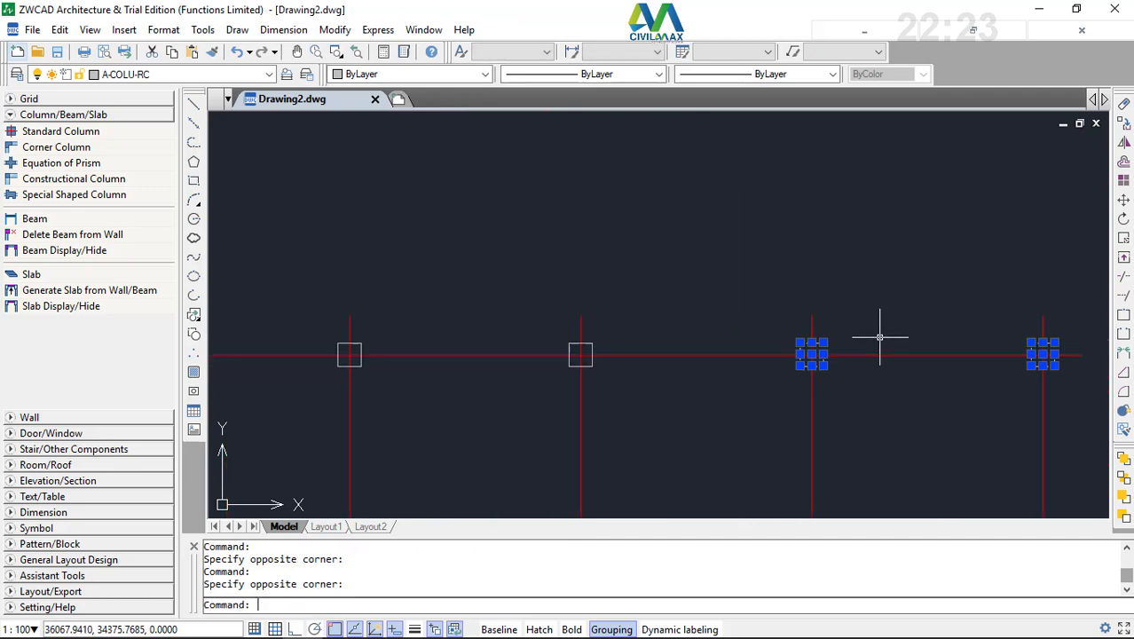
scroll(708, 340, up, 7)
click(779, 308)
click(734, 336)
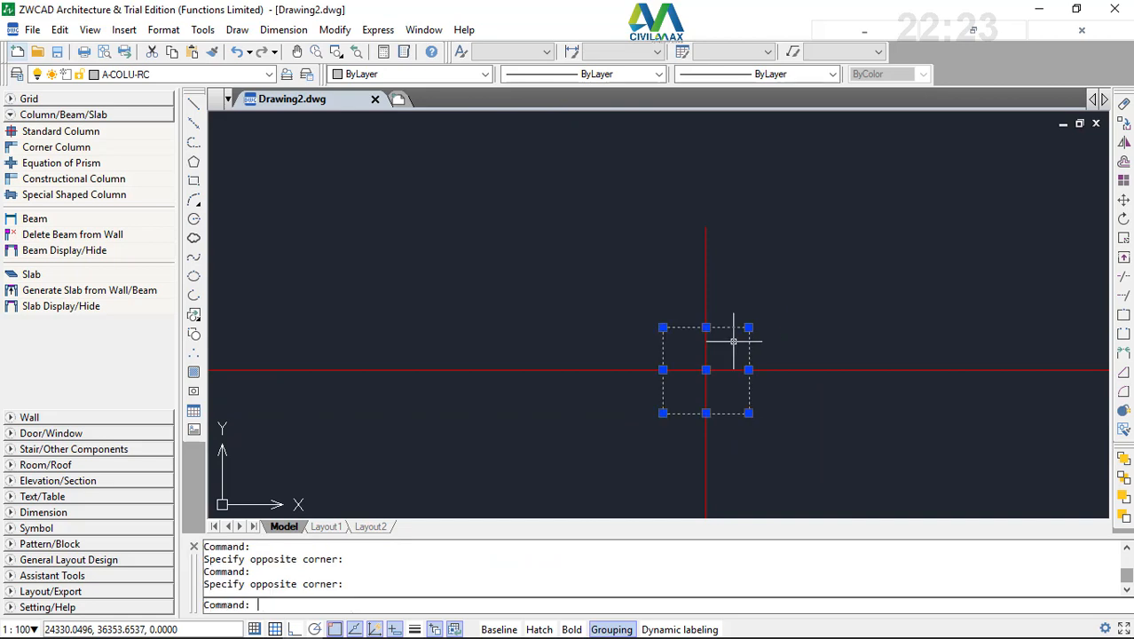
- Add the remaining four columns on the top axis to the selection, ending with the top-left corner column
scroll(900, 302, down, 5)
scroll(899, 303, down, 3)
scroll(787, 299, up, 9)
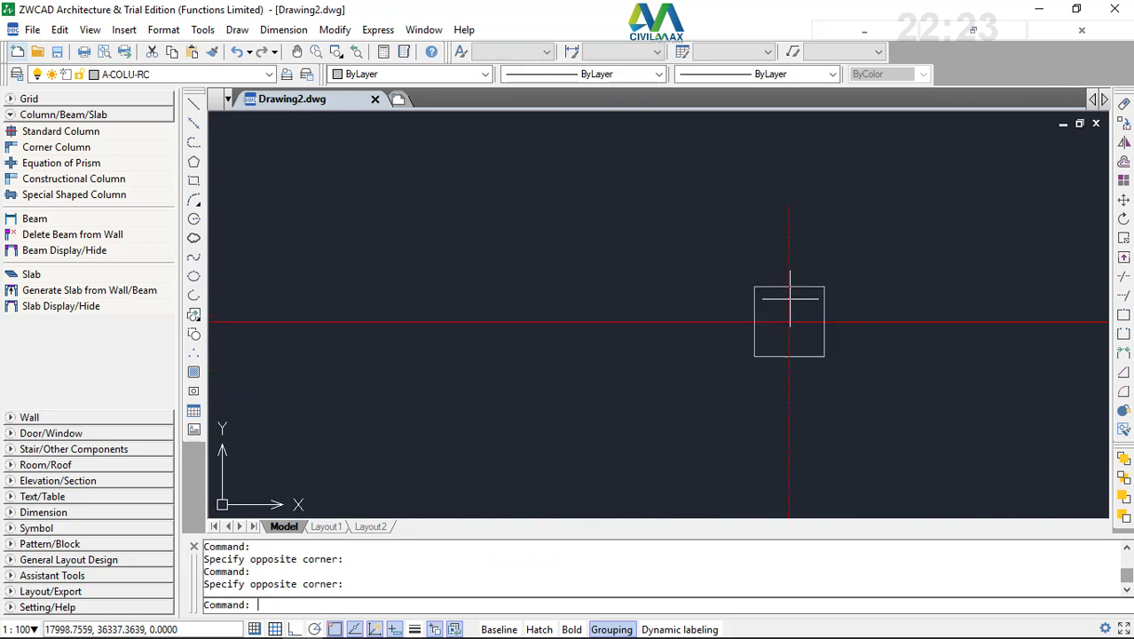
click(856, 245)
click(786, 302)
scroll(891, 299, down, 4)
scroll(618, 304, up, 6)
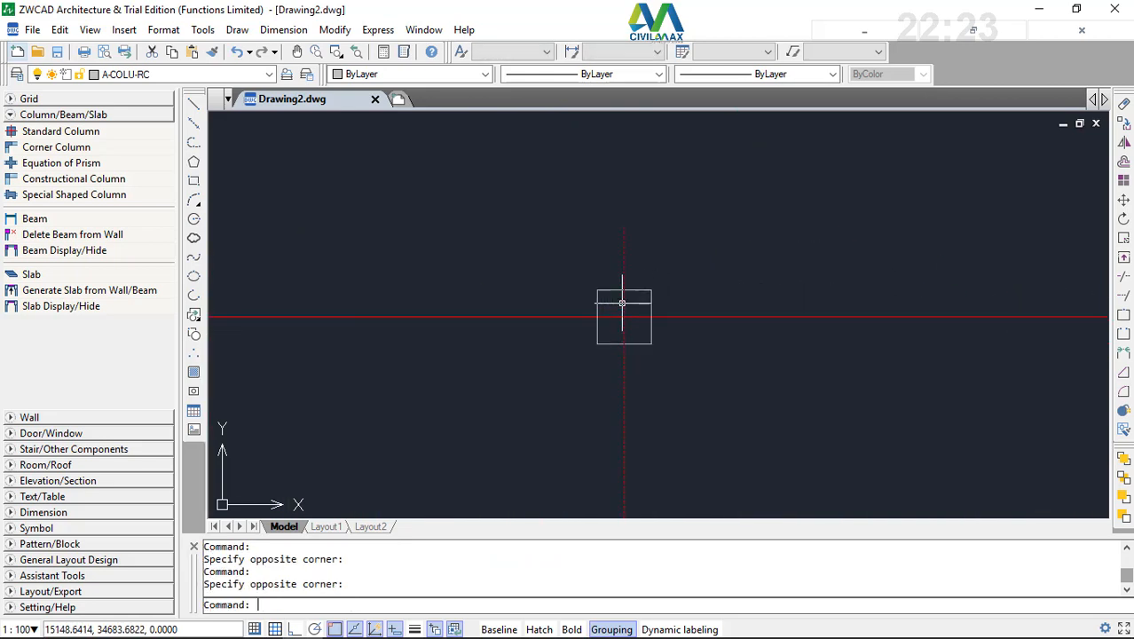
click(719, 253)
click(651, 308)
scroll(805, 292, down, 5)
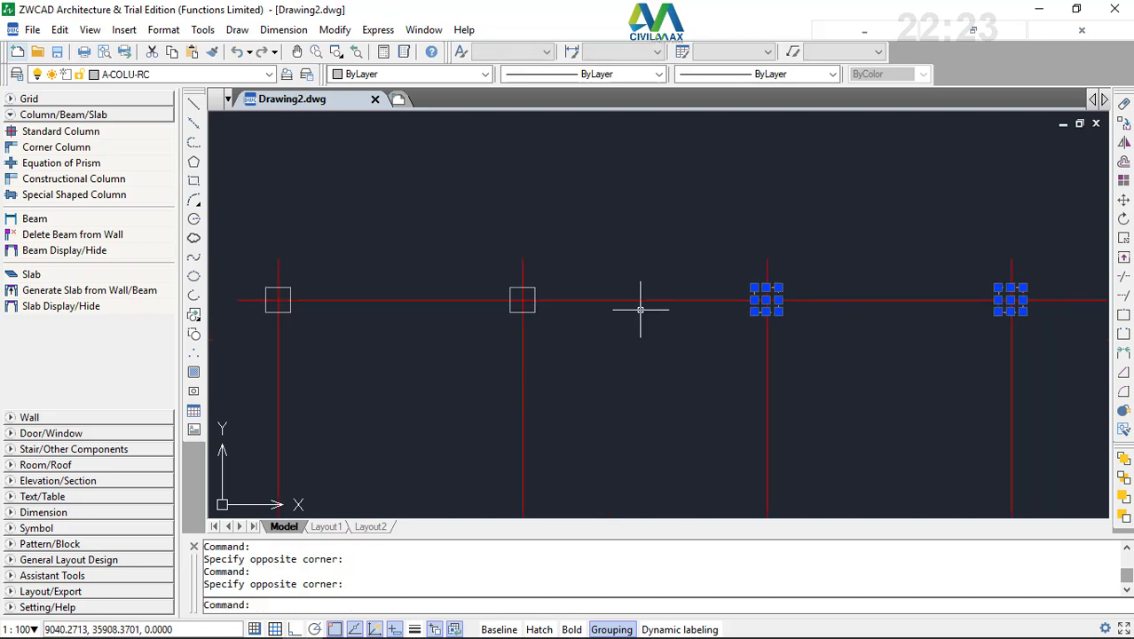
scroll(550, 289, up, 3)
click(534, 241)
click(447, 309)
scroll(694, 308, down, 5)
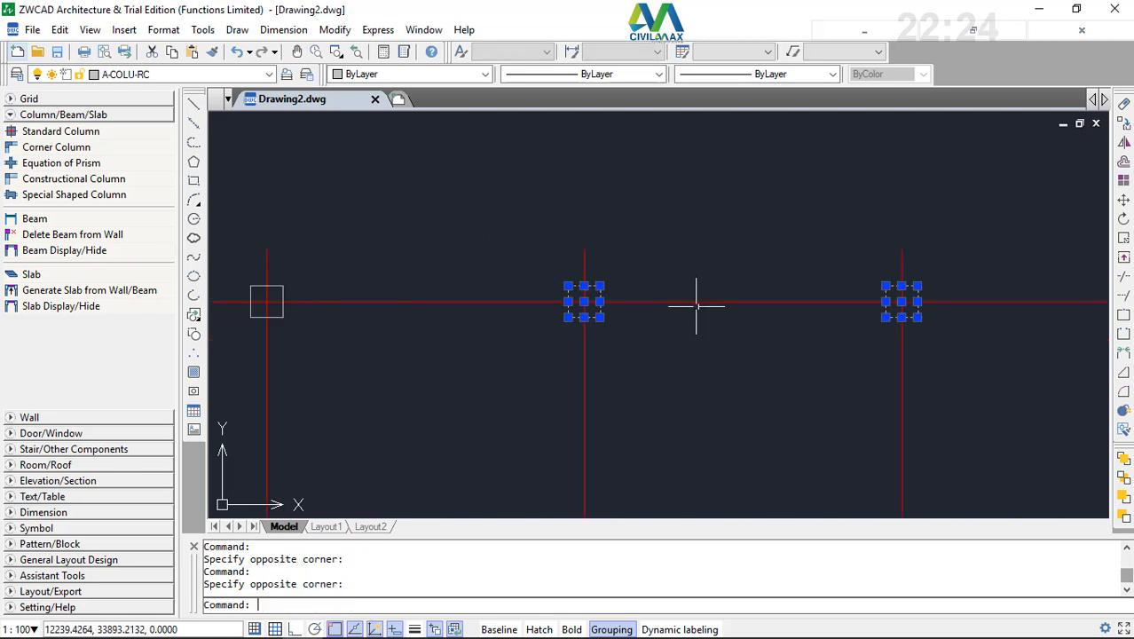
scroll(484, 311, up, 5)
click(623, 267)
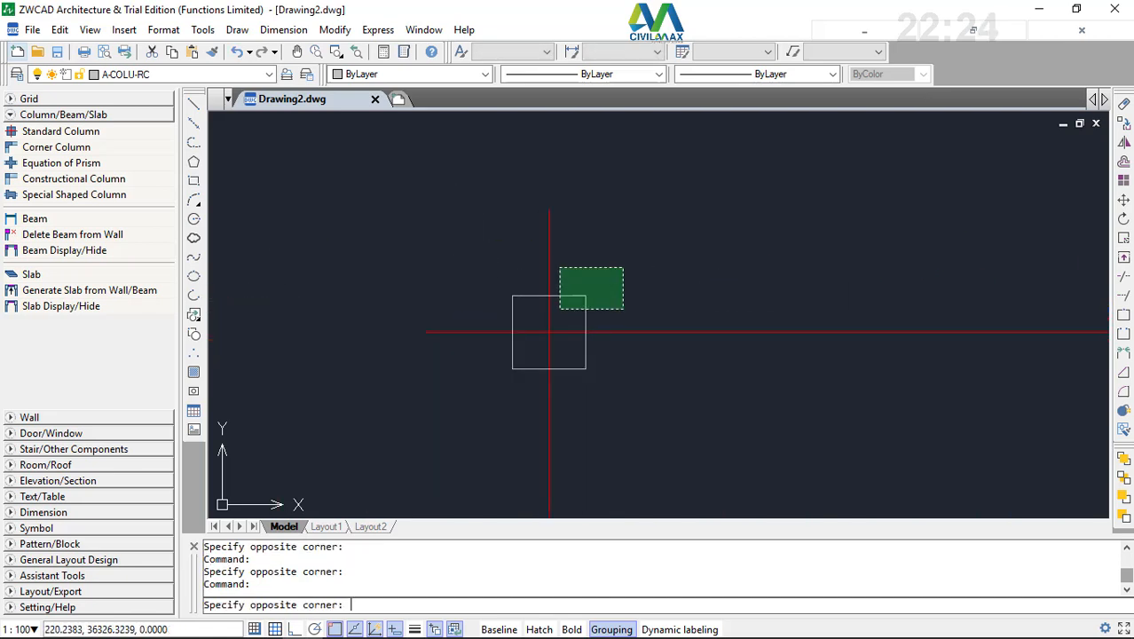
click(559, 310)
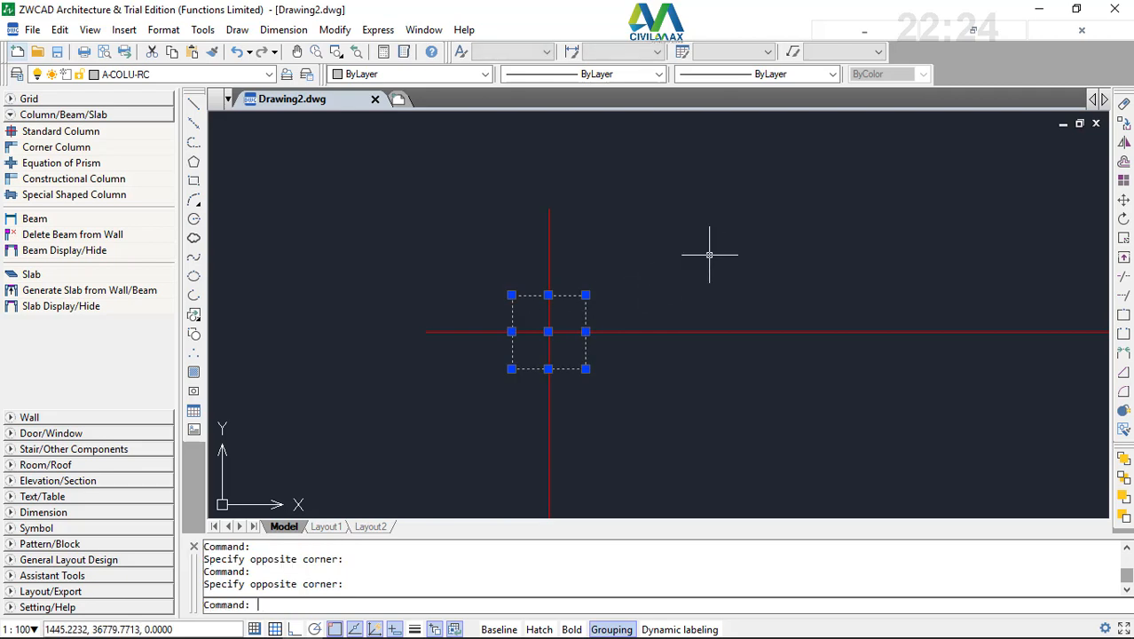
- Copy the selected column row from the top-left axis intersection to the leftmost intersection of the second horizontal axis
click(336, 31)
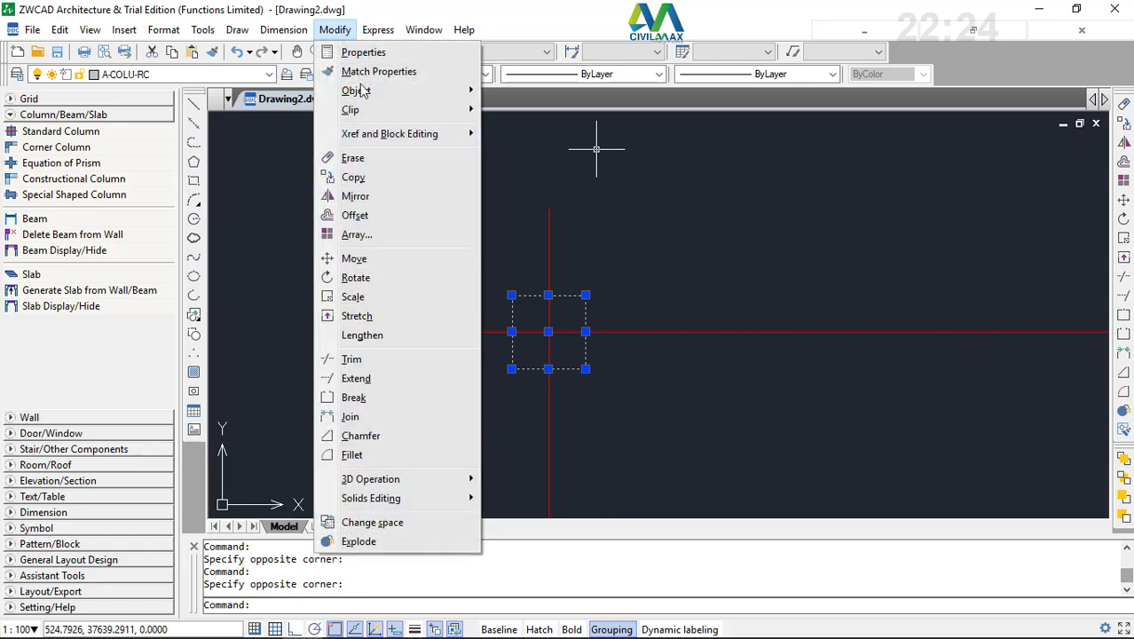
click(355, 176)
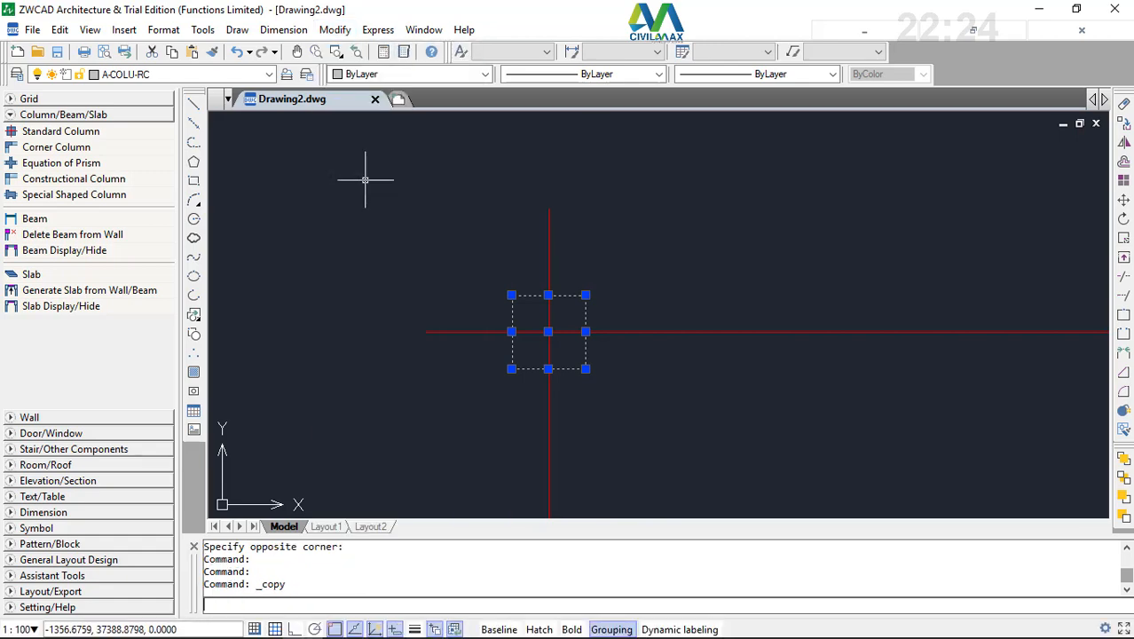
click(549, 332)
scroll(523, 302, down, 5)
scroll(532, 333, up, 5)
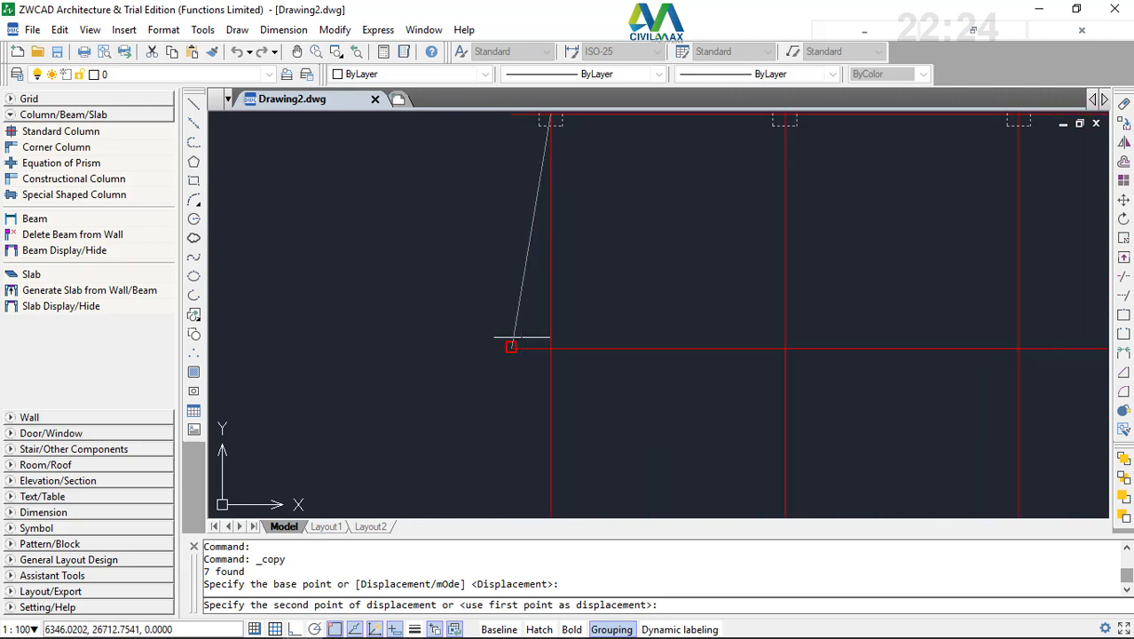
click(570, 355)
scroll(586, 253, down, 4)
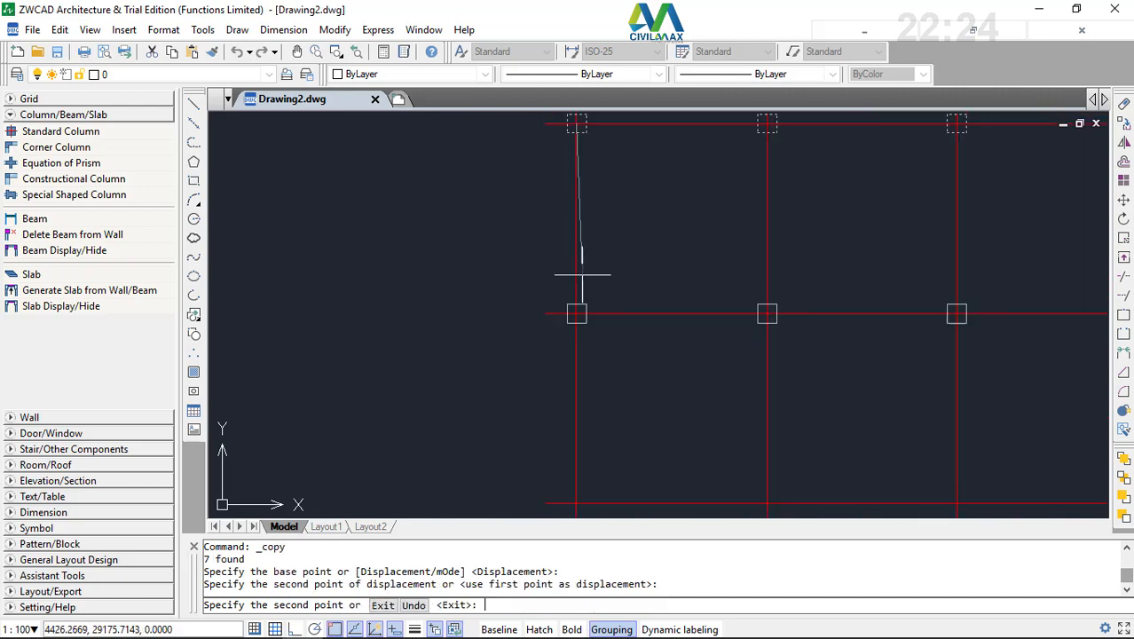
- Place further copies of the column row on the third, fourth and fifth horizontal axes from the top
scroll(587, 354, up, 4)
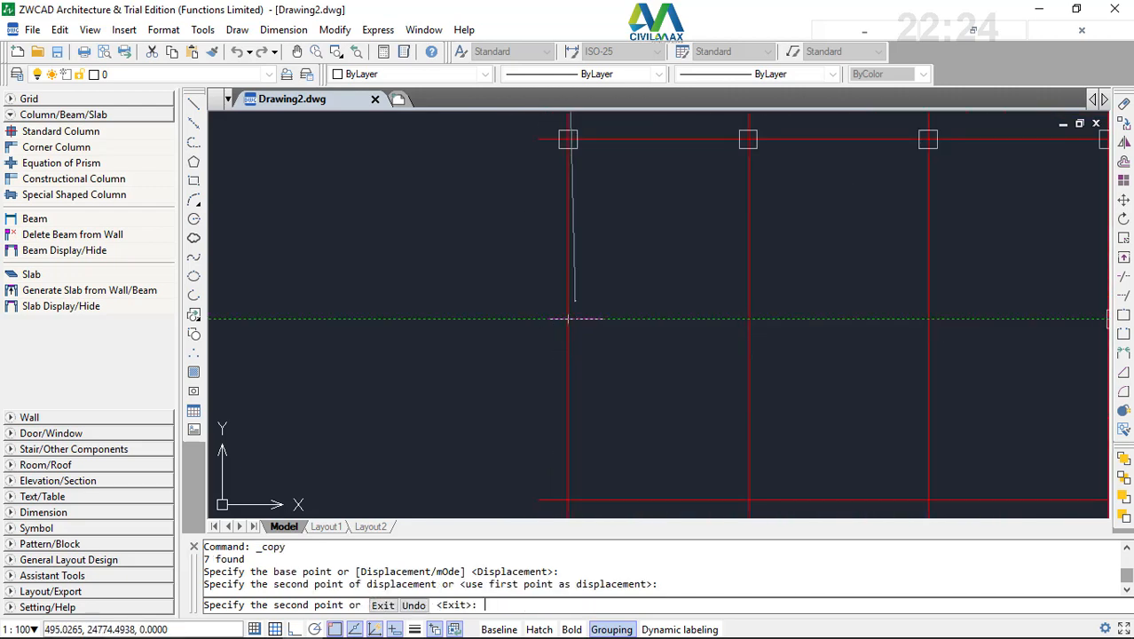
scroll(573, 318, up, 4)
click(551, 355)
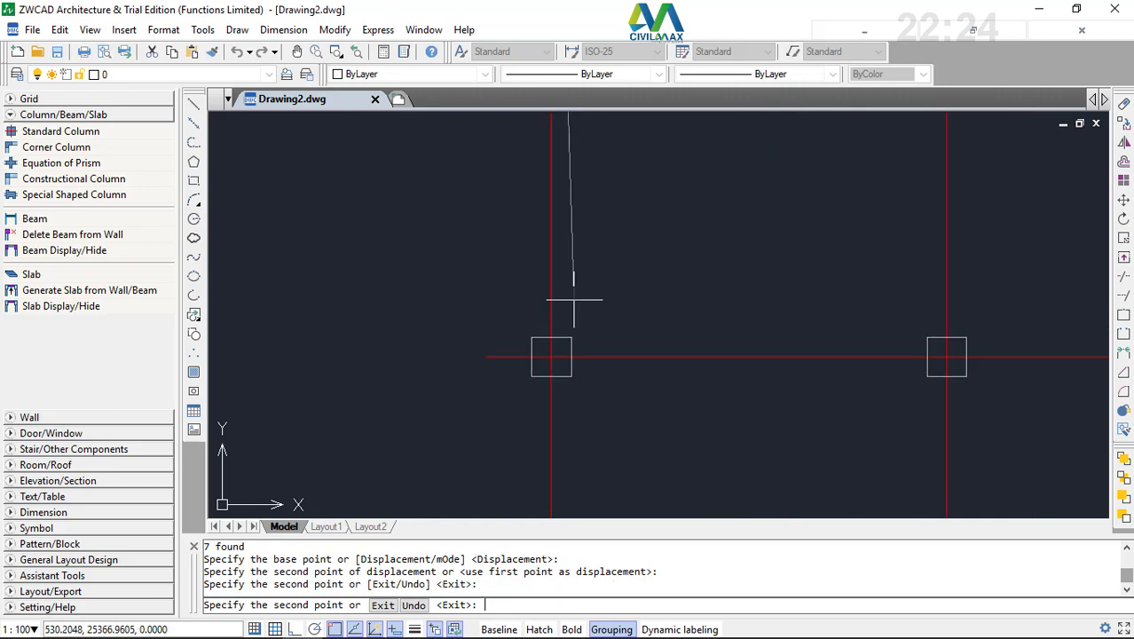
scroll(577, 304, down, 4)
scroll(581, 258, up, 4)
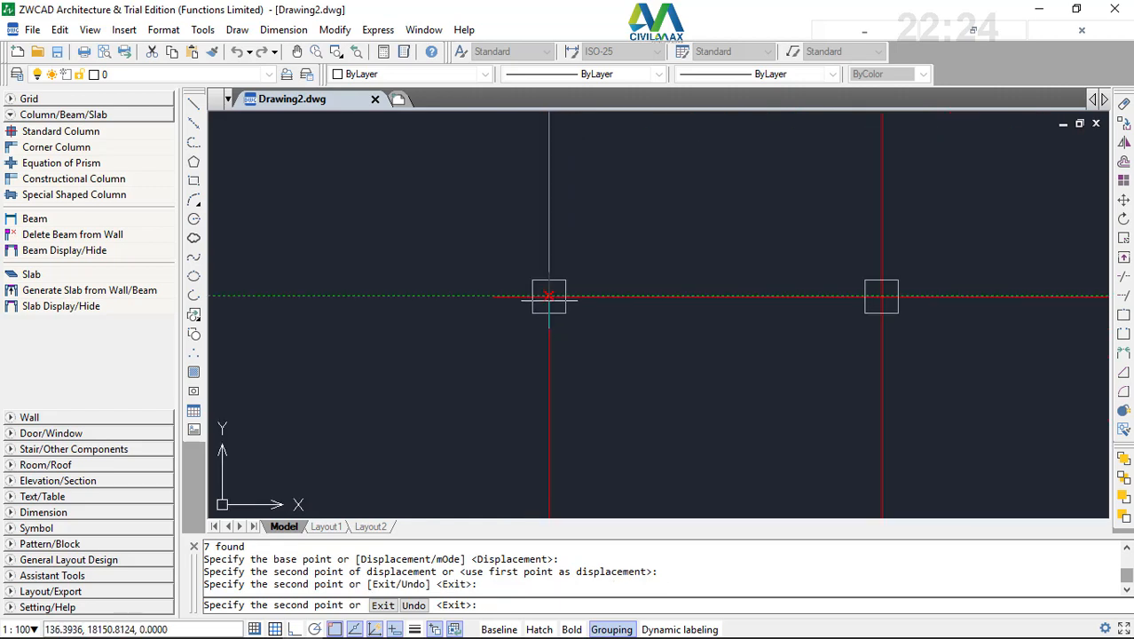
click(555, 306)
scroll(581, 388, down, 4)
scroll(581, 388, up, 4)
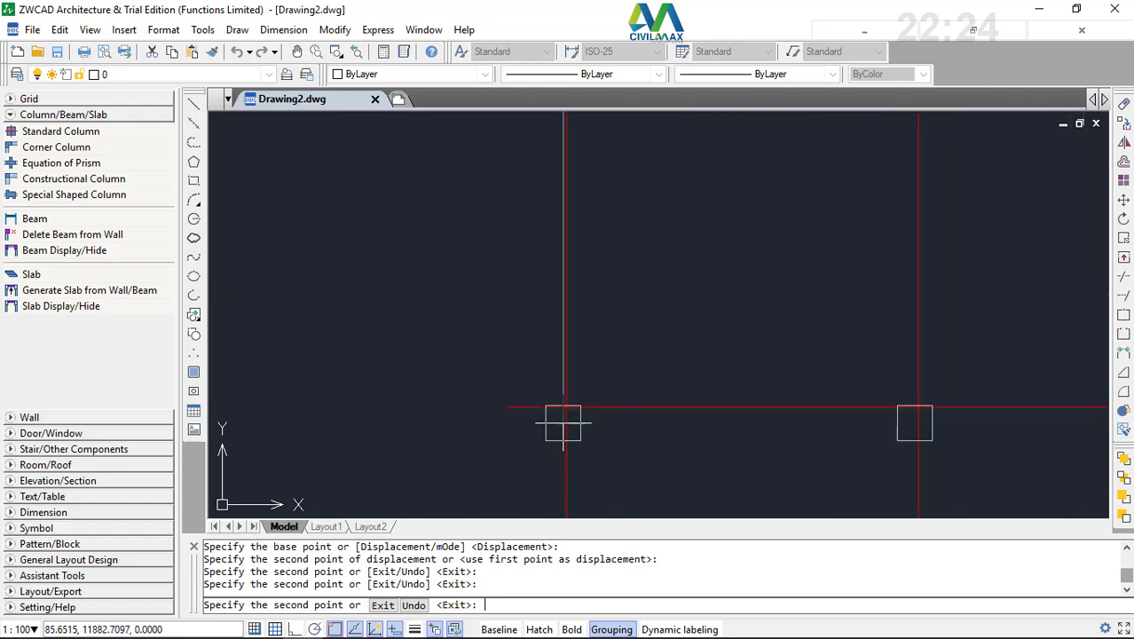
click(562, 406)
- Place copies of the column row on the two lowest horizontal axes and finish the Copy command
scroll(567, 321, down, 4)
scroll(572, 382, up, 4)
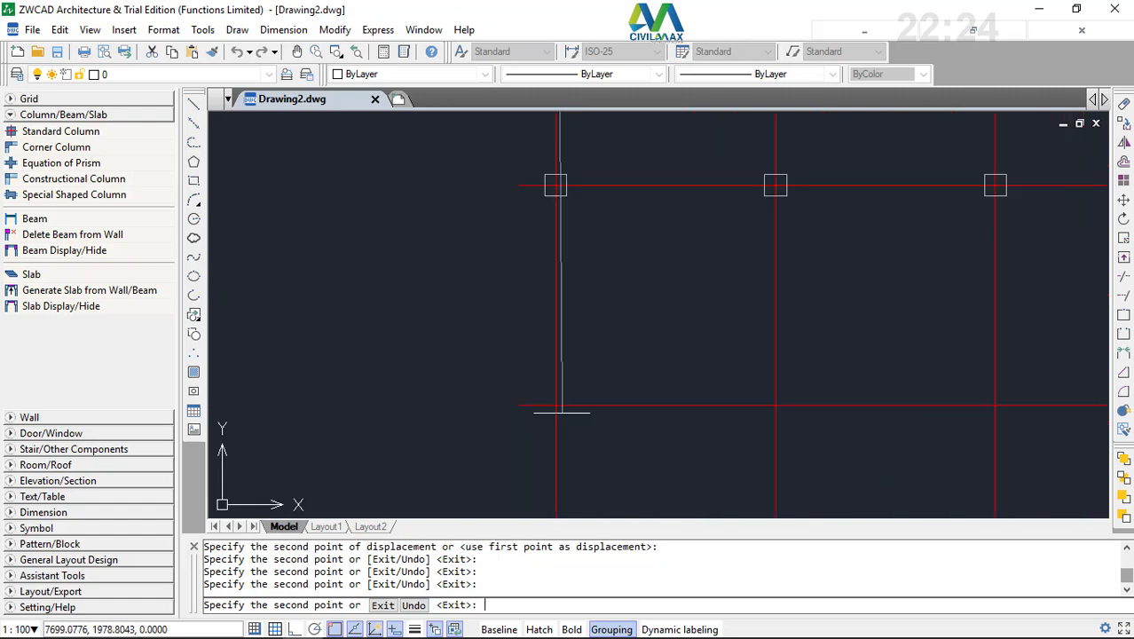
click(552, 400)
scroll(564, 336, down, 1)
scroll(564, 336, down, 3)
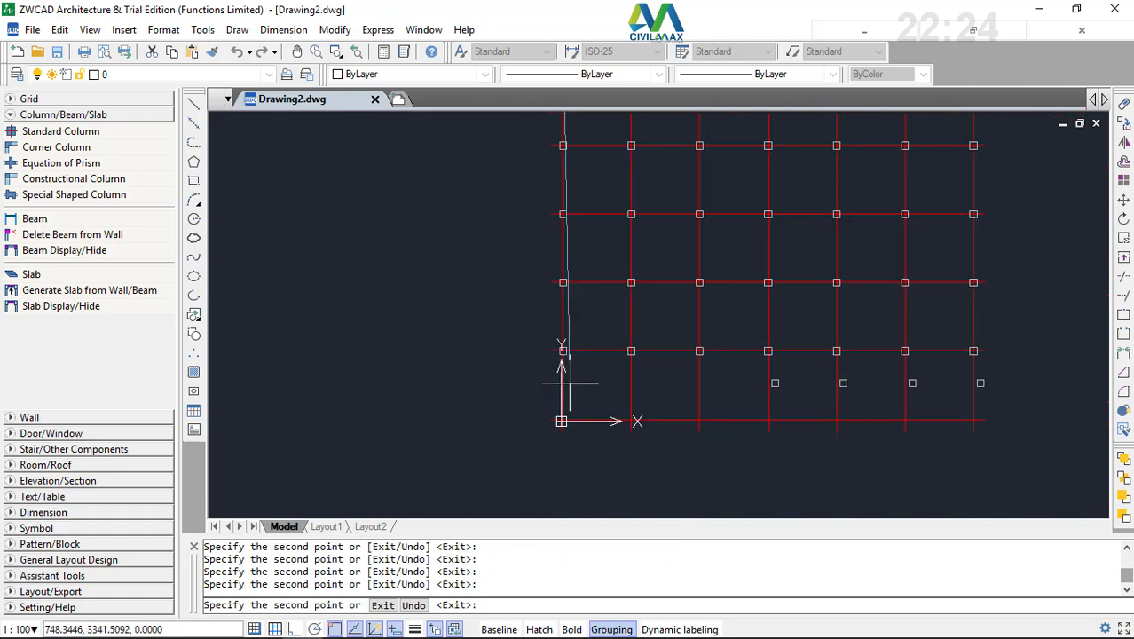
scroll(572, 448, up, 5)
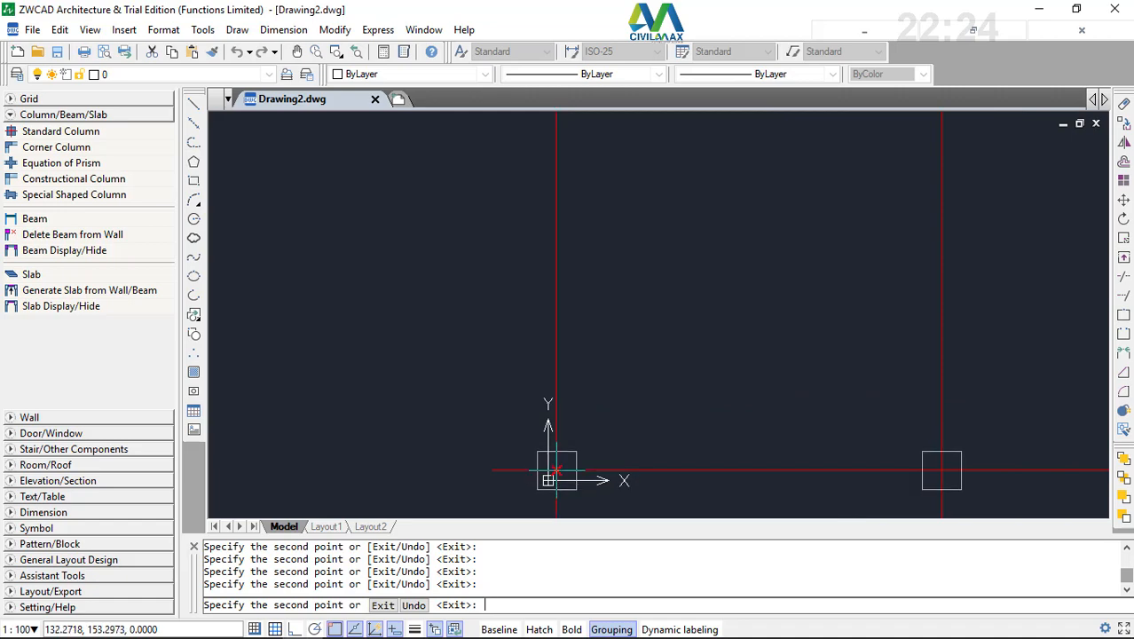
right_click(634, 324)
click(674, 334)
scroll(584, 415, down, 4)
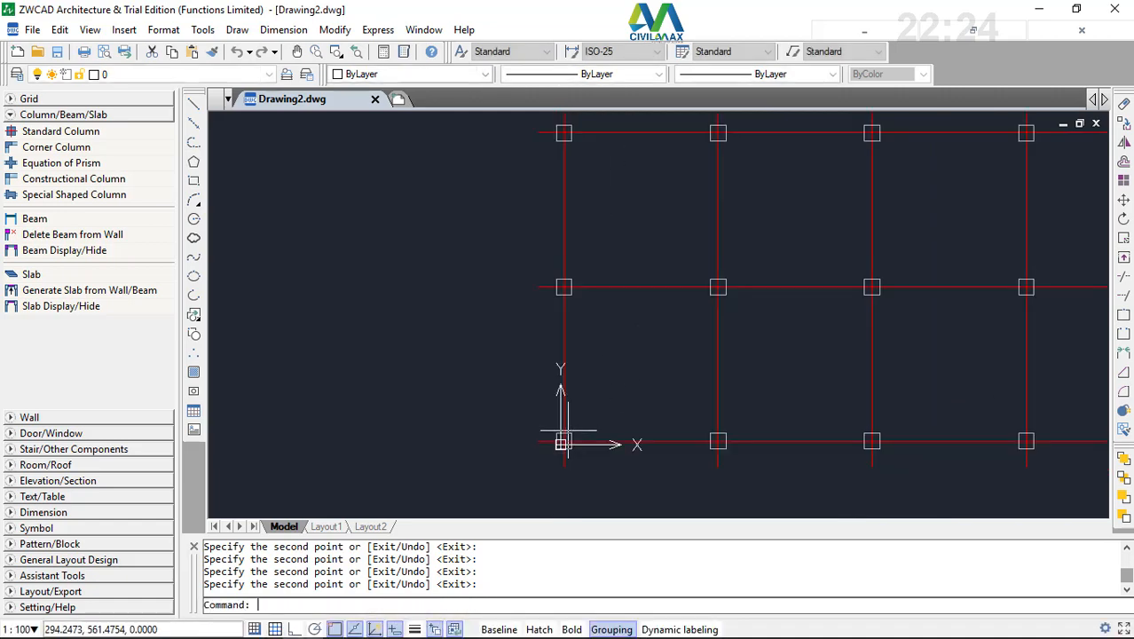
- Start a main beam on the top axis with width 300, top elevation 0 and a symmetry-line baseline
scroll(673, 249, up, 5)
scroll(673, 249, up, 3)
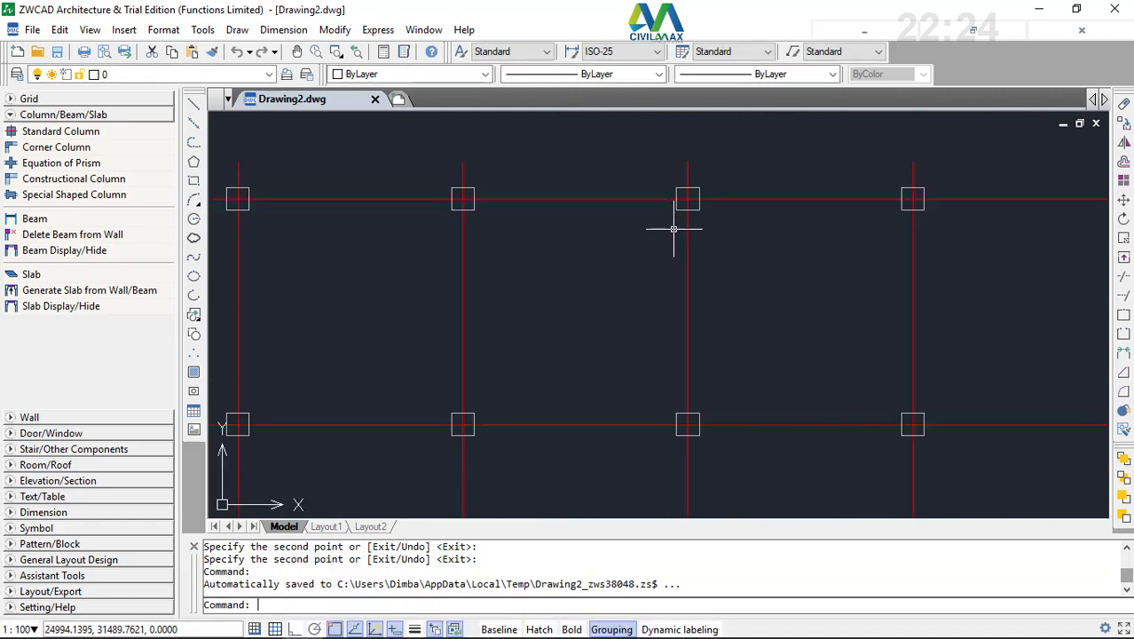
scroll(677, 247, down, 4)
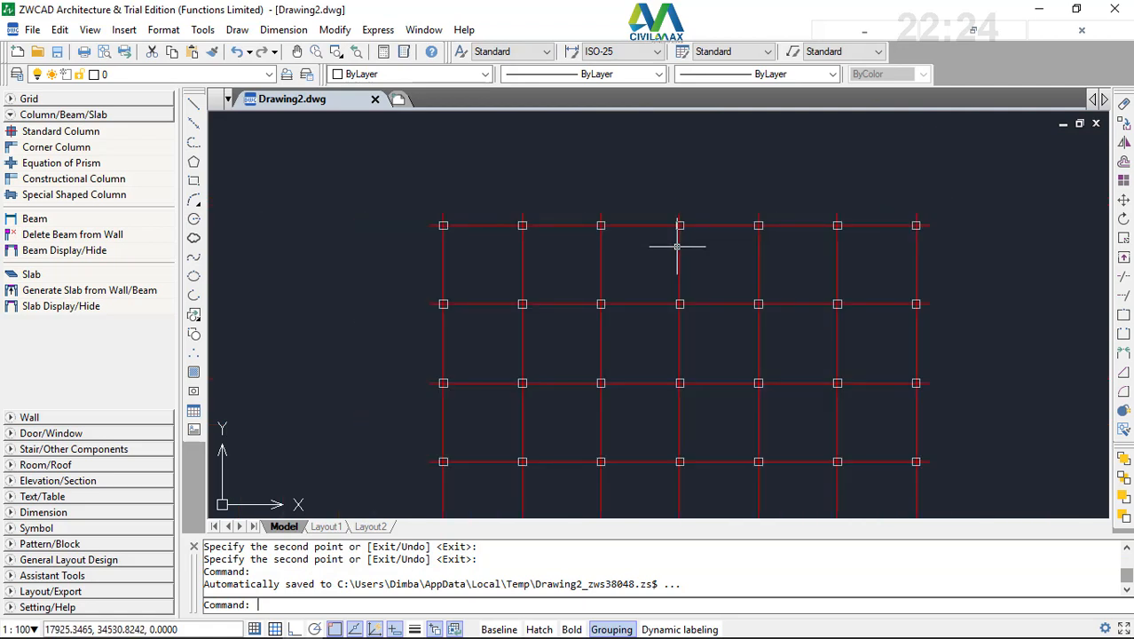
scroll(449, 227, up, 6)
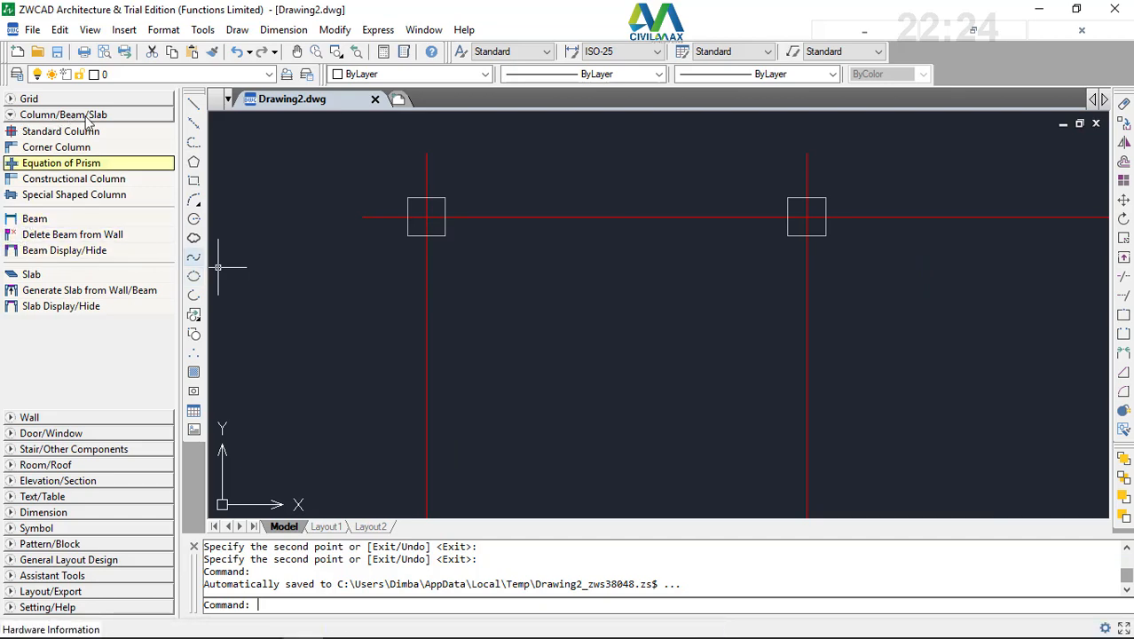
click(27, 223)
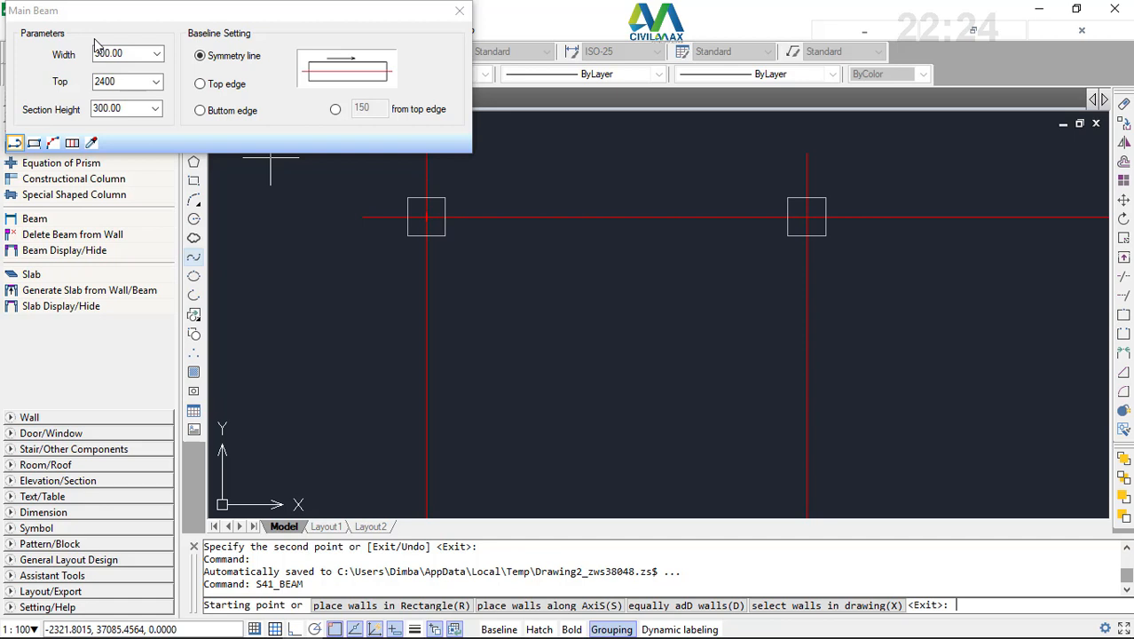
click(158, 54)
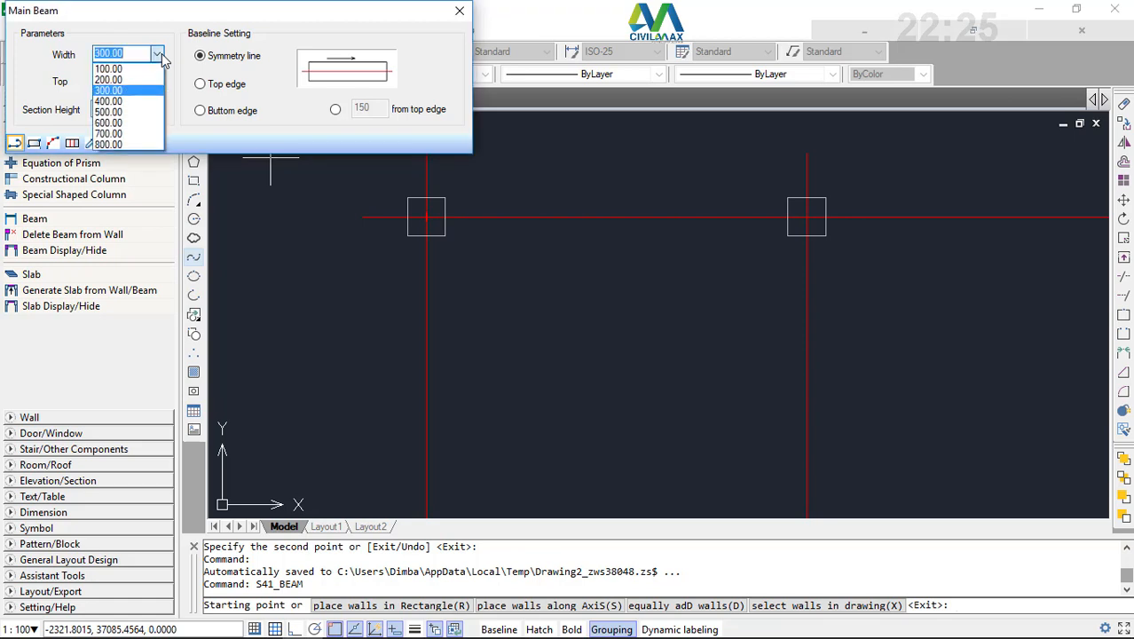
click(140, 93)
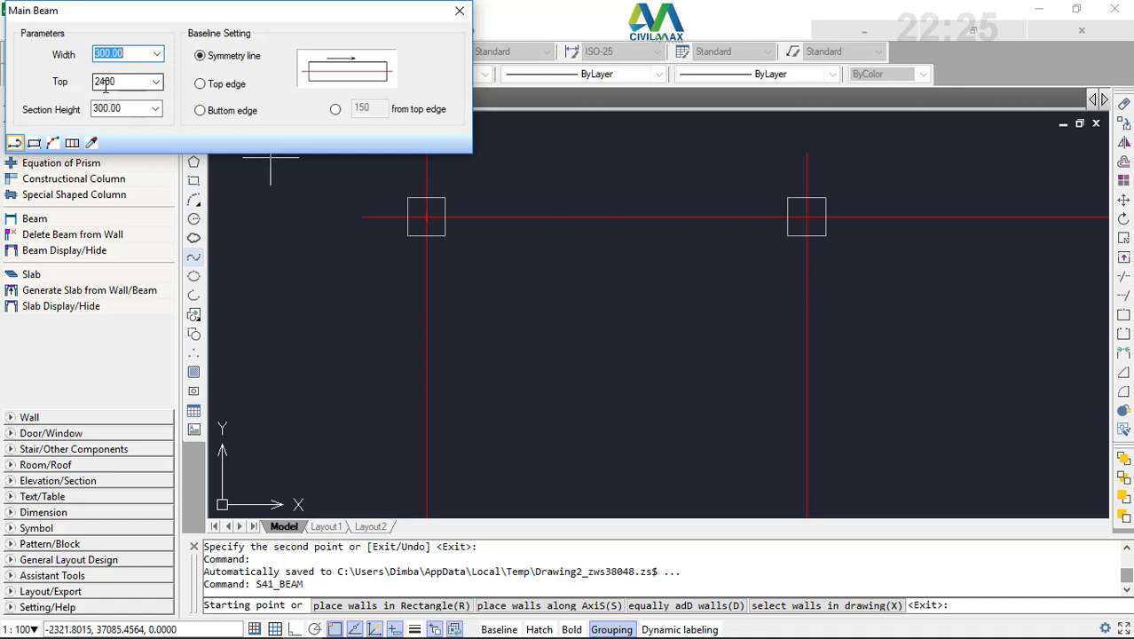
double_click(129, 81)
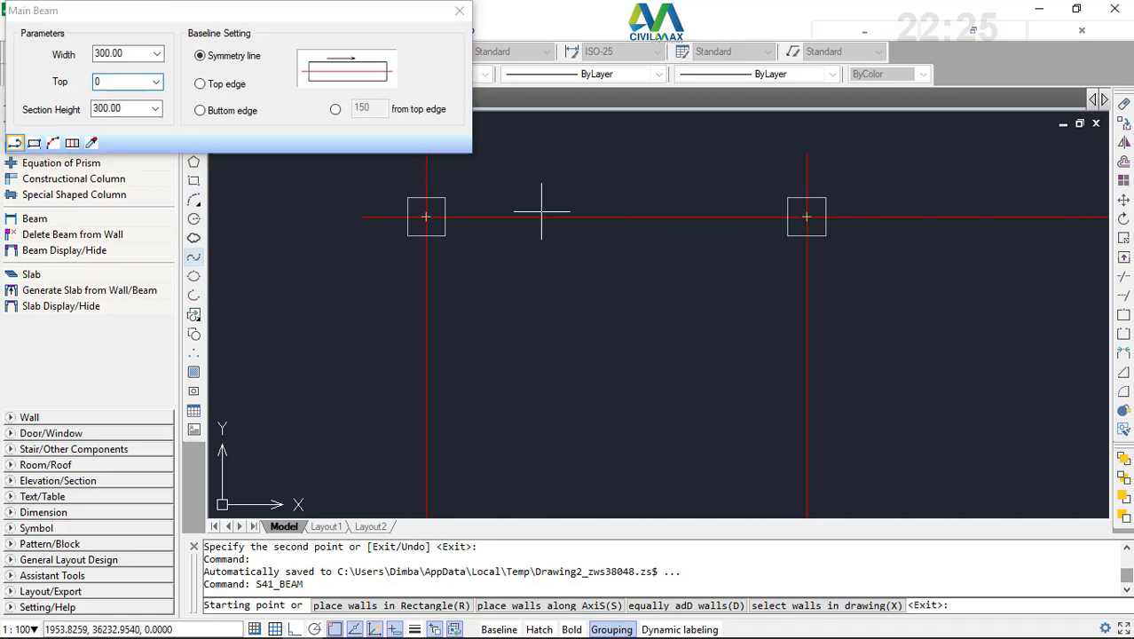
- Draw beam segments along the top axis from the top-left column's centre through the second to the third column
click(426, 216)
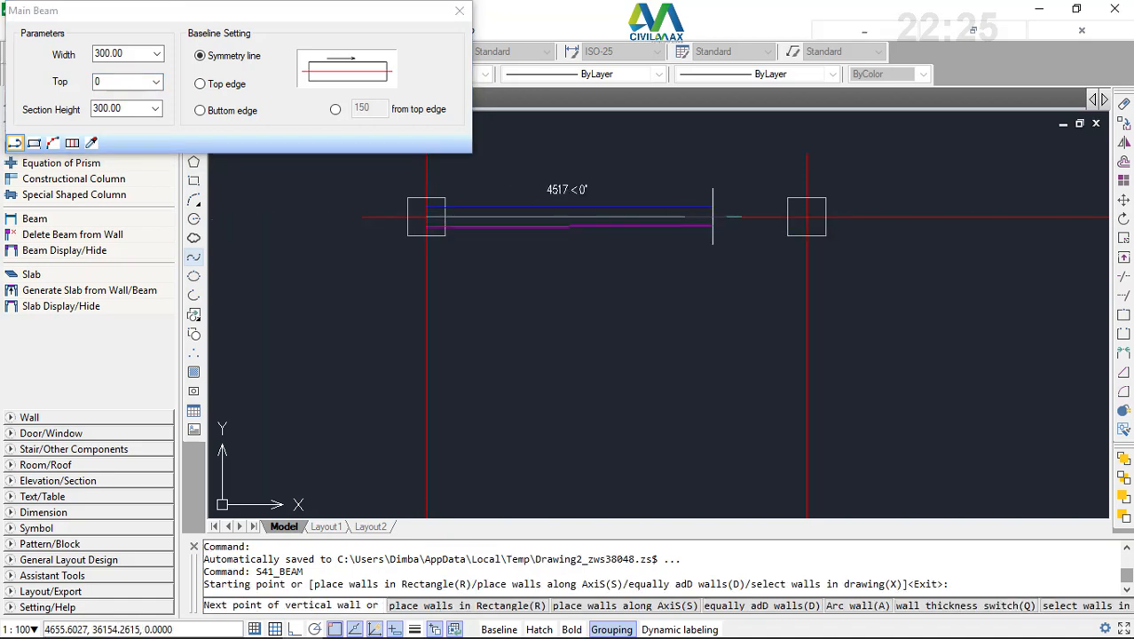
click(803, 216)
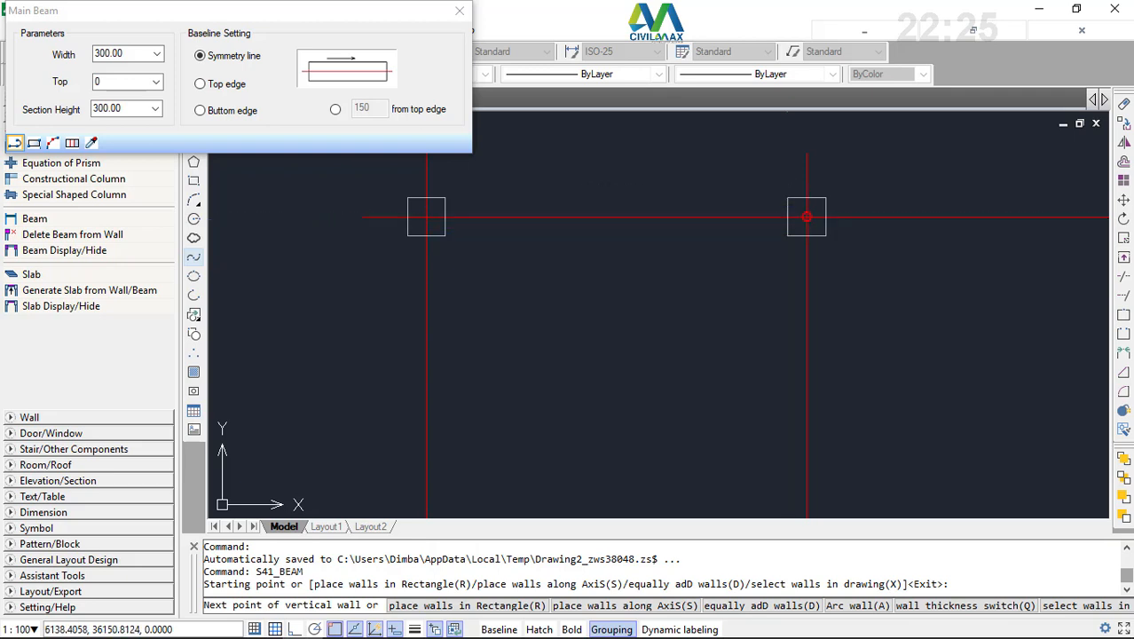
scroll(532, 284, down, 5)
scroll(612, 266, up, 6)
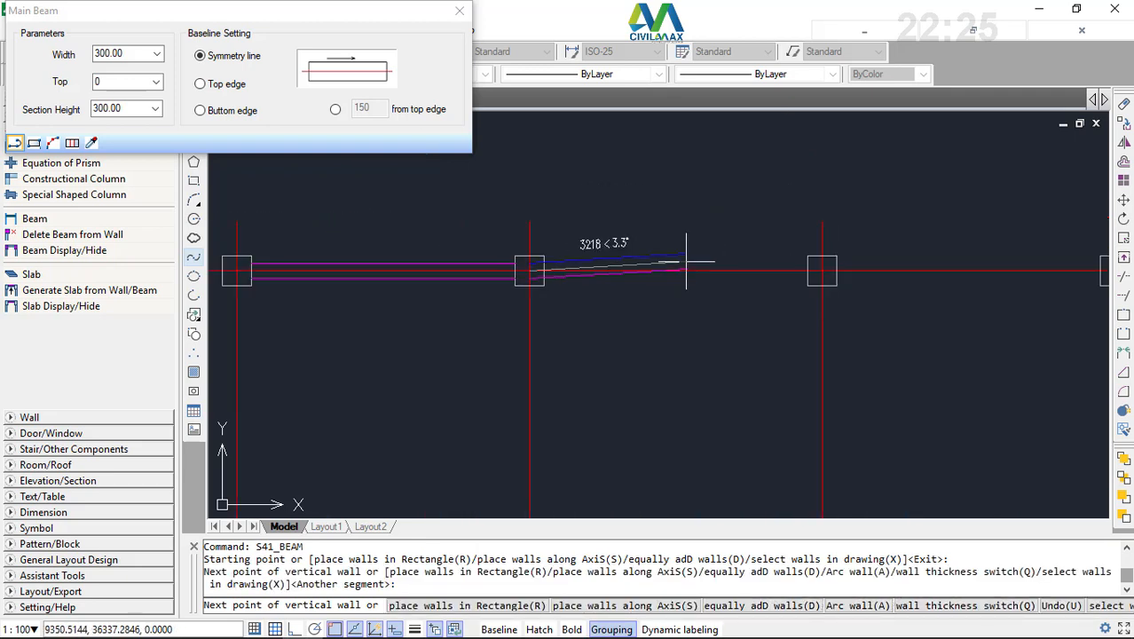
click(871, 277)
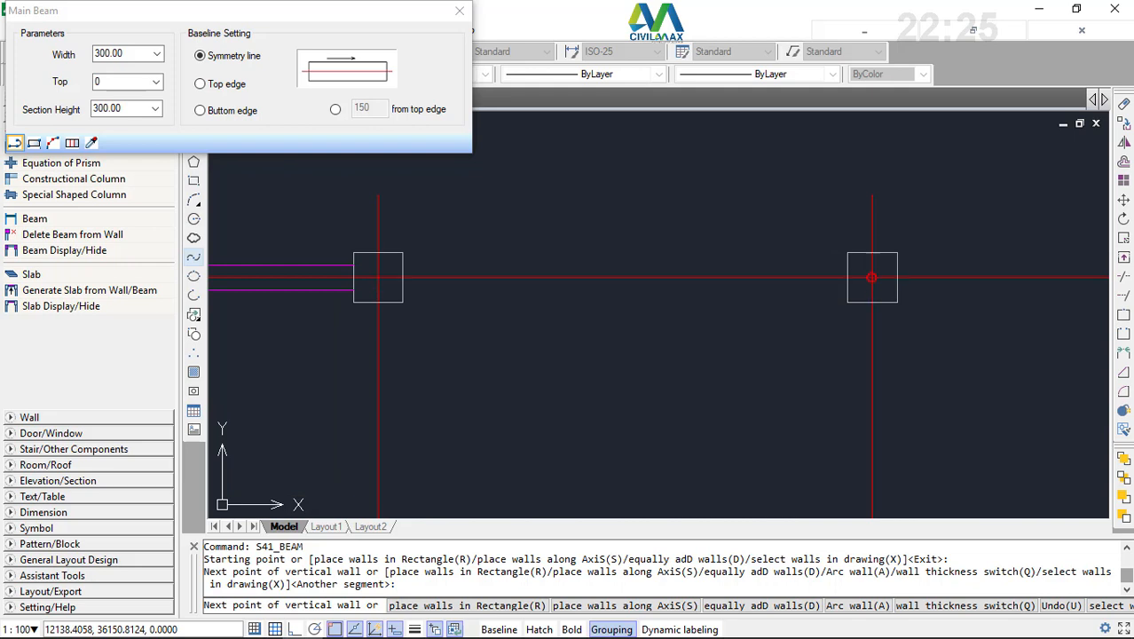
- Continue the beam along the top axis to the fourth column and, with Ortho mode on, to the fifth column
scroll(536, 335, down, 3)
scroll(639, 328, down, 3)
scroll(635, 341, up, 8)
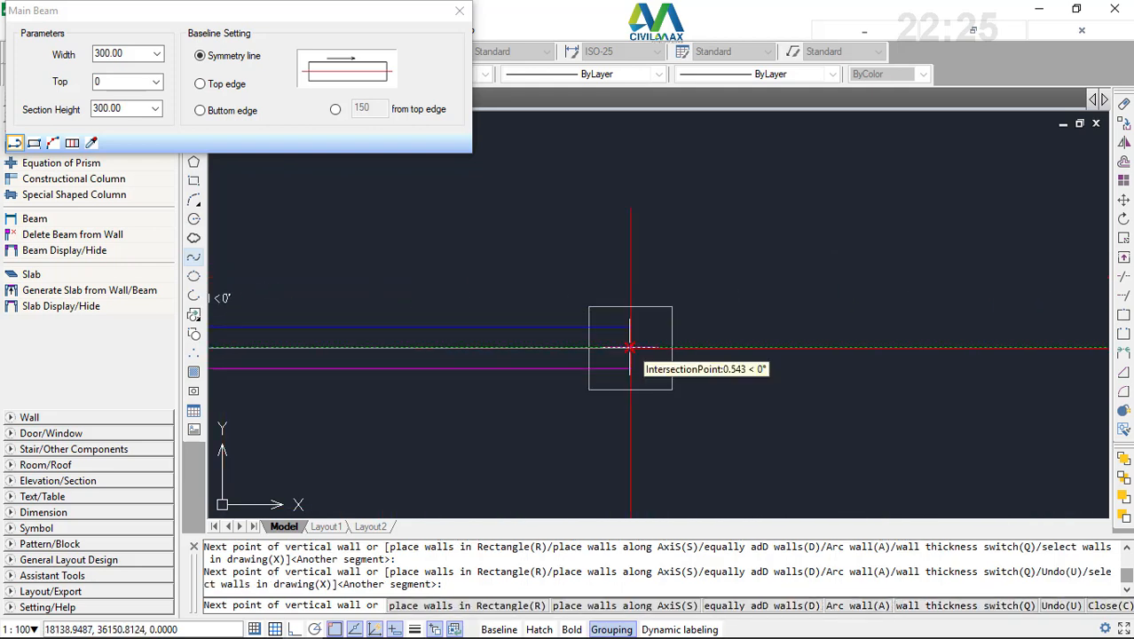
click(630, 347)
scroll(621, 350, down, 3)
scroll(417, 355, up, 2)
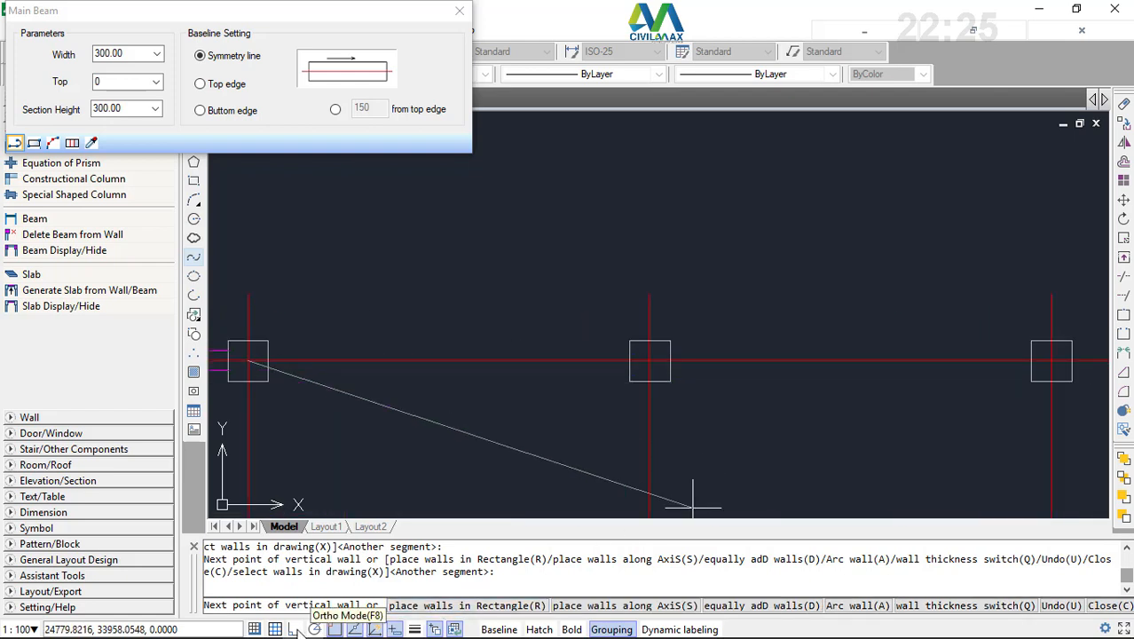
click(294, 628)
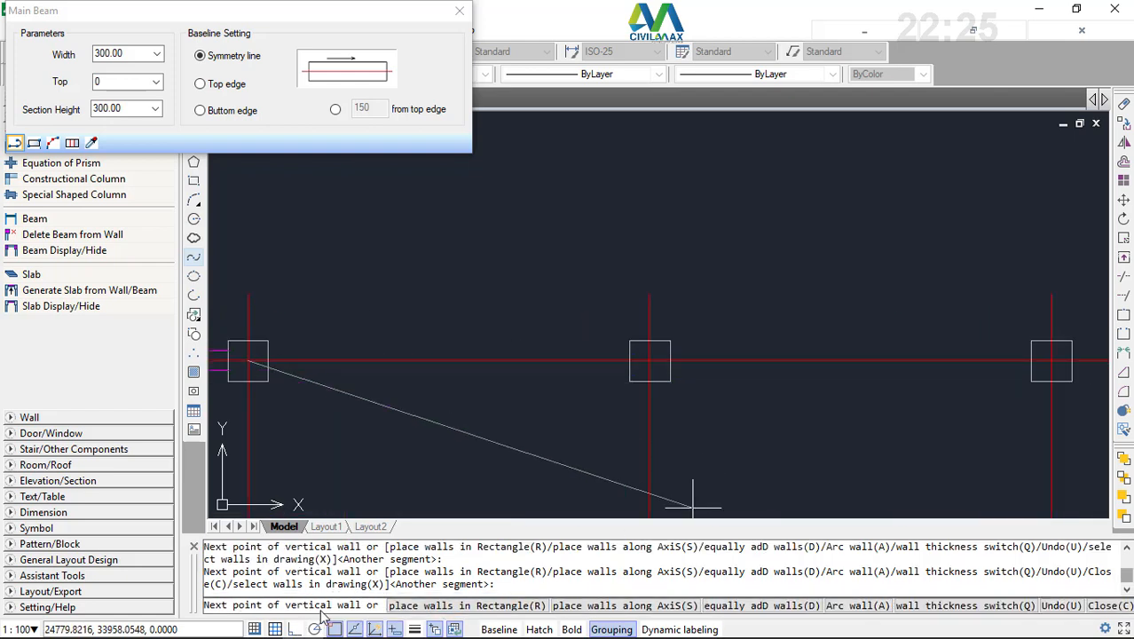
scroll(481, 358, up, 1)
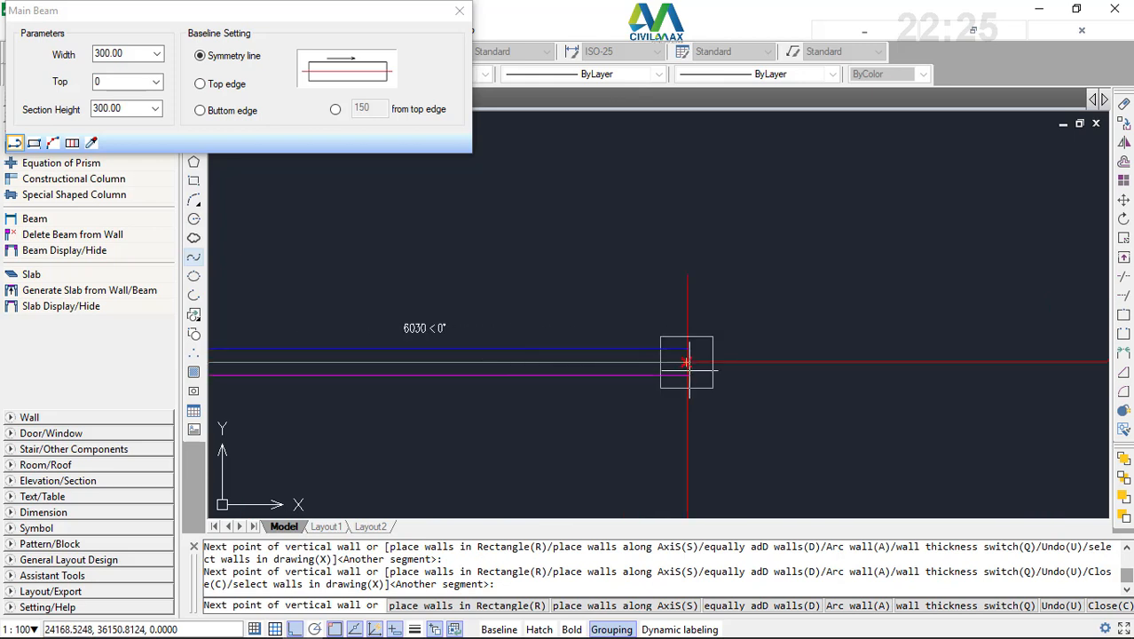
click(687, 362)
- Extend the beam along the top axis to the sixth column and on to the top-right corner column
scroll(586, 376, down, 3)
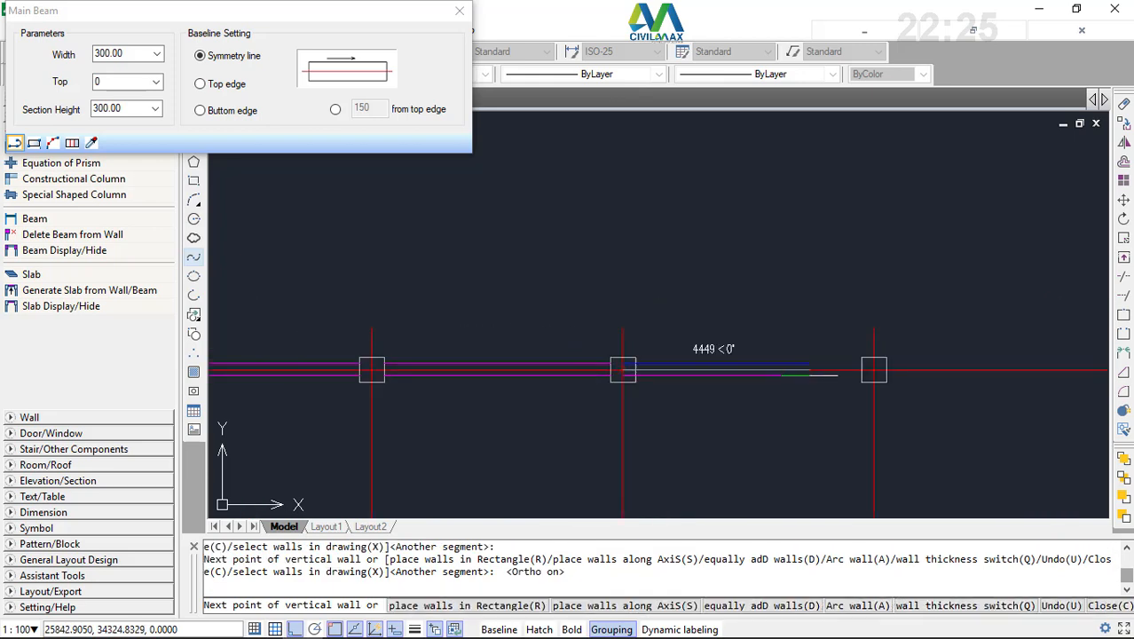
scroll(885, 373, up, 5)
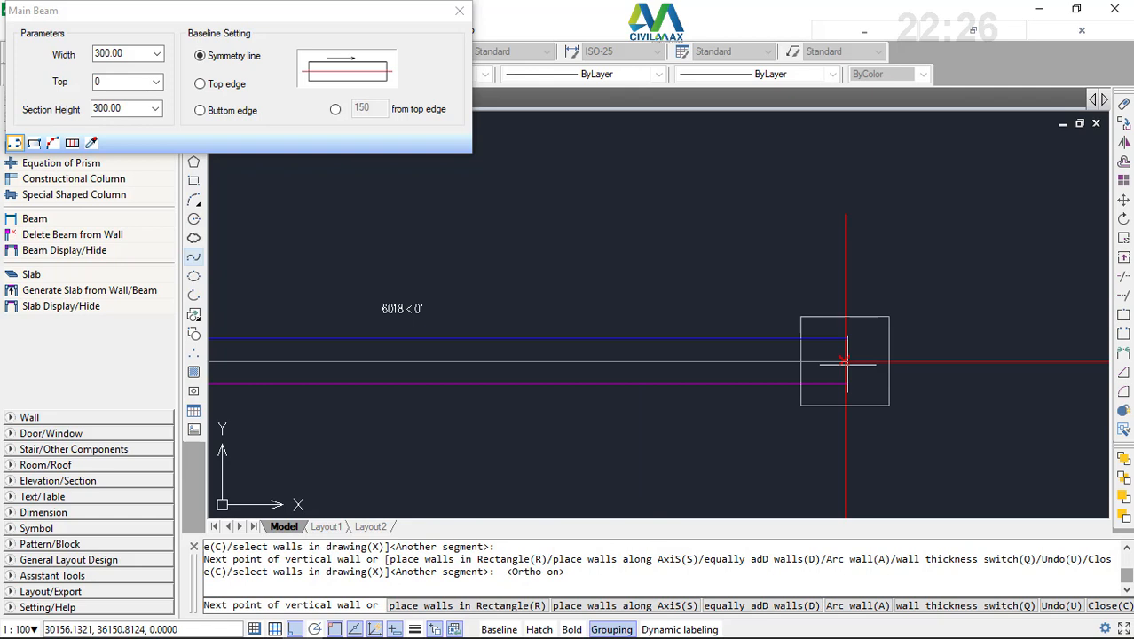
click(846, 362)
scroll(846, 364, down, 4)
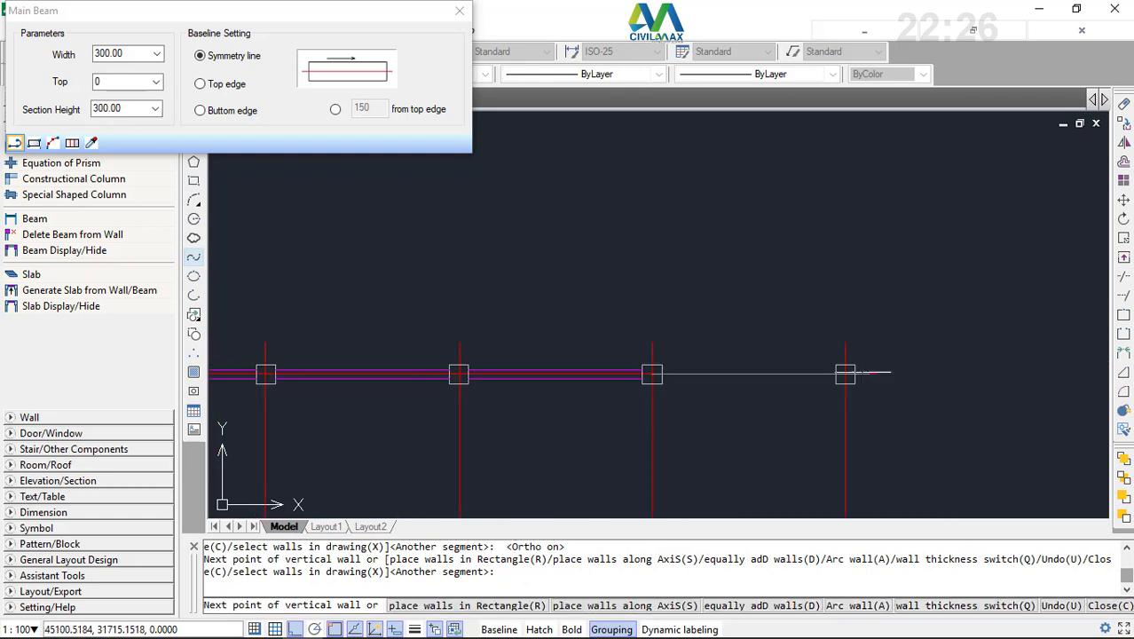
scroll(846, 374, up, 5)
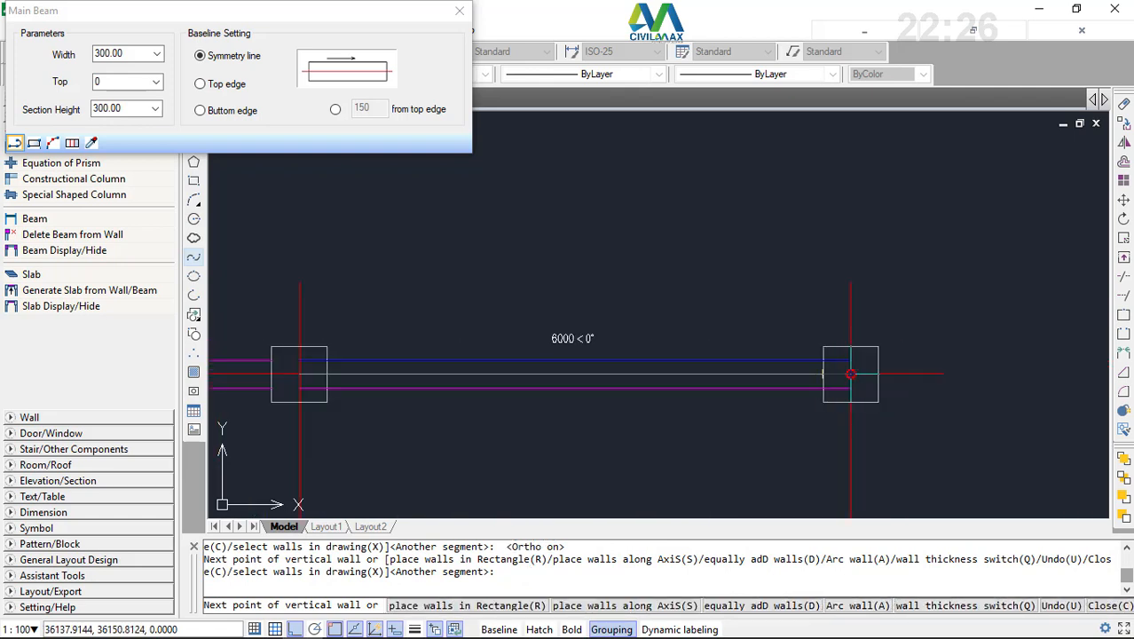
click(850, 374)
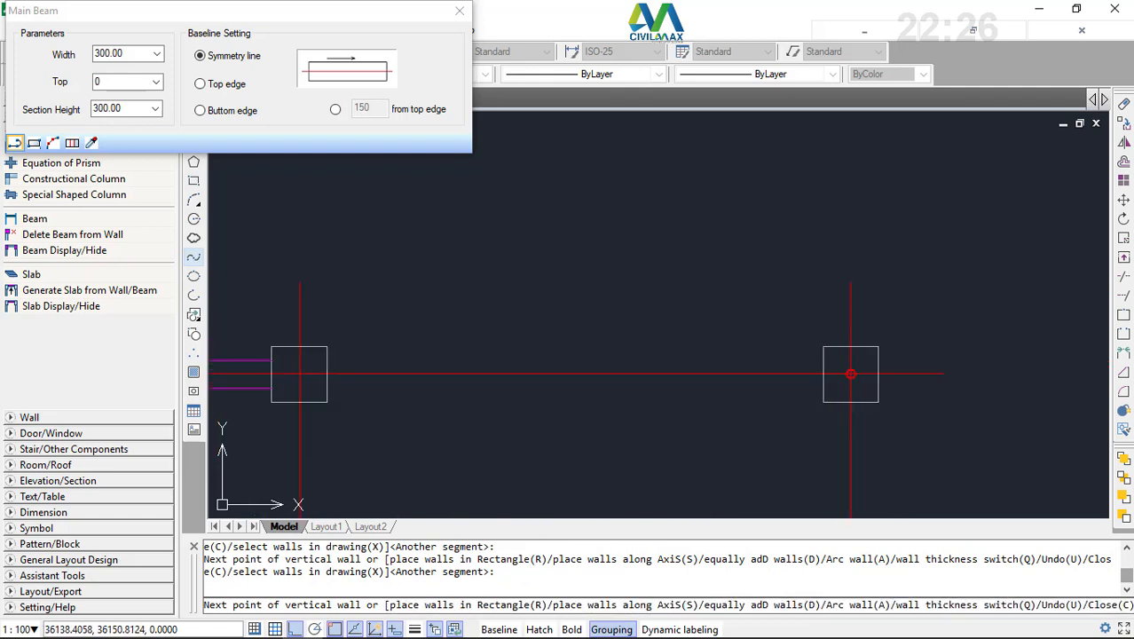
- End the beam run at the top-right corner column and exit the Beam command
right_click(907, 195)
click(921, 209)
scroll(941, 374, down, 3)
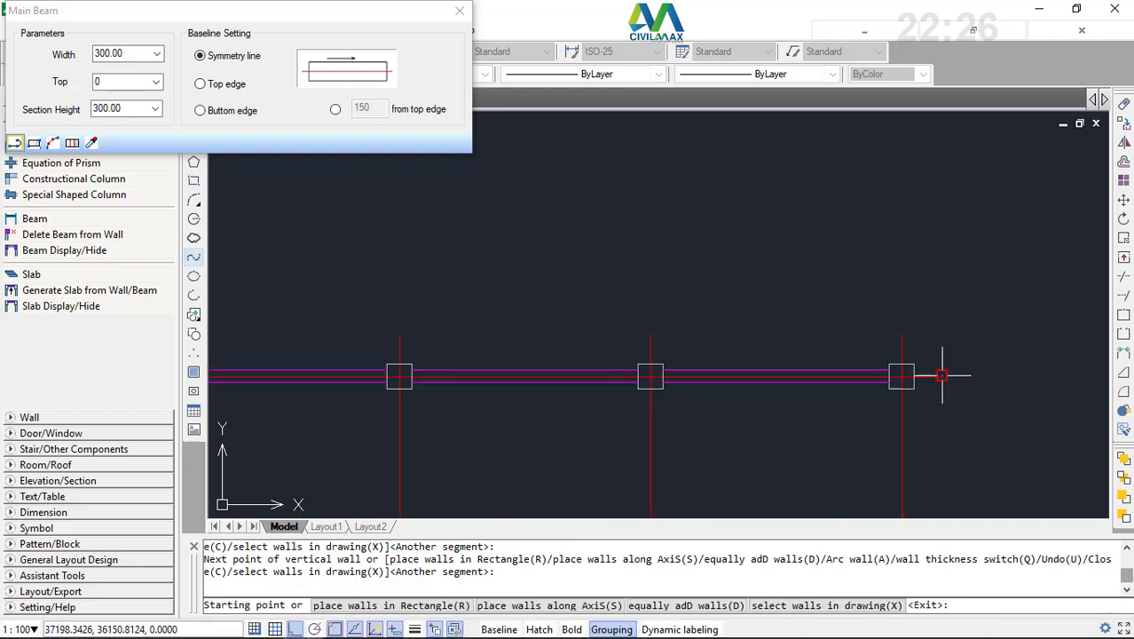
scroll(942, 374, down, 5)
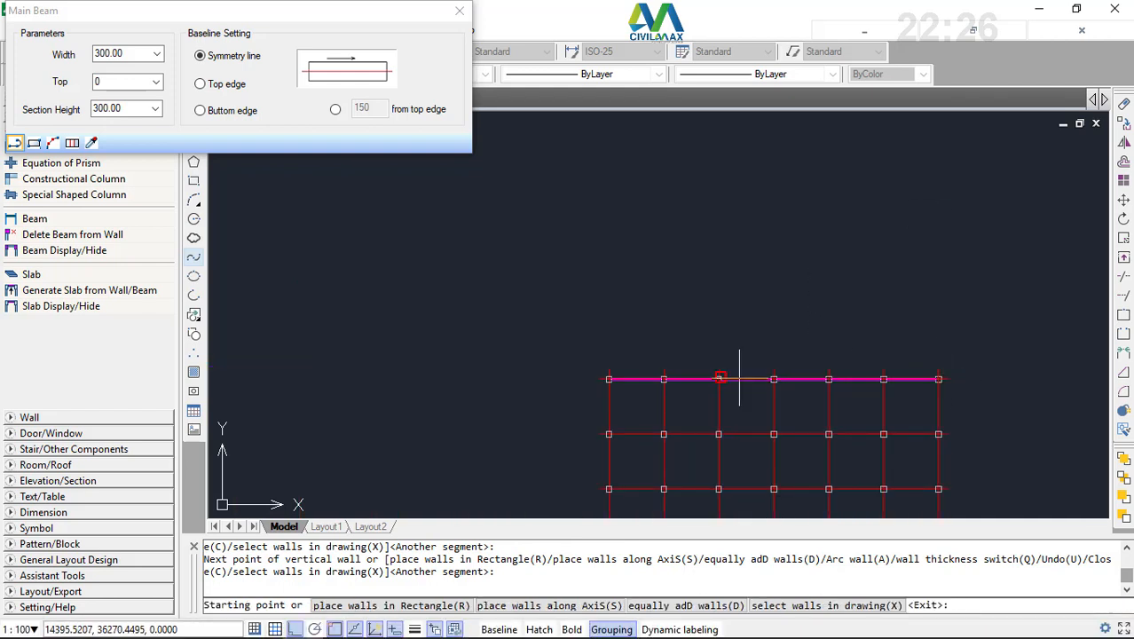
scroll(708, 378, up, 6)
click(766, 331)
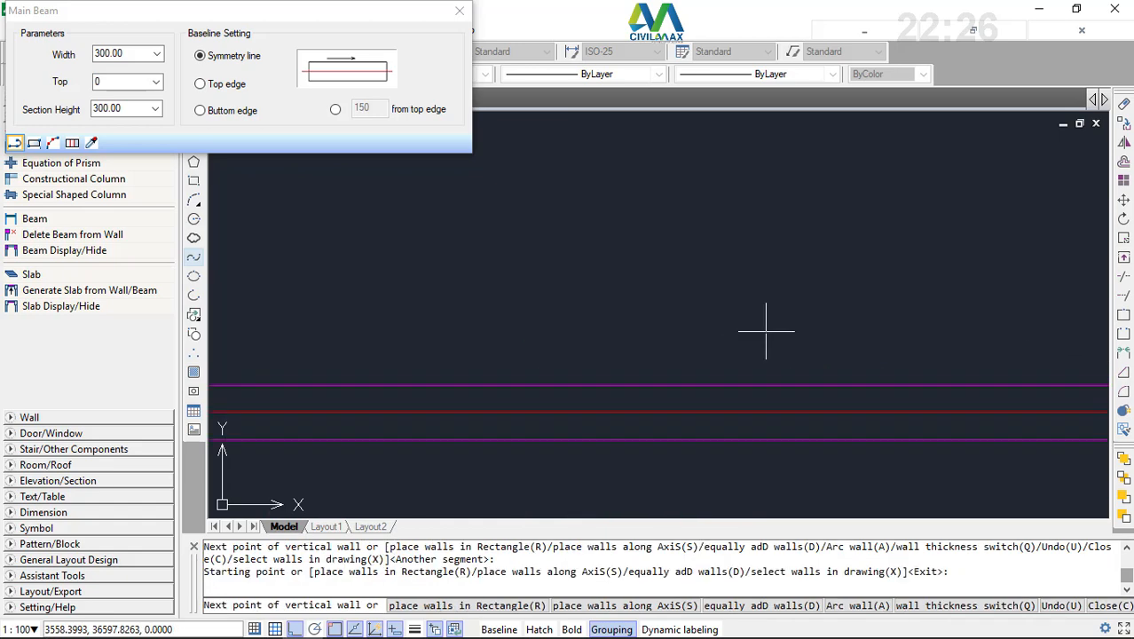
key(Escape)
key(Escape)
- Select the first three beams on the top axis, starting from the top-left corner column
click(764, 342)
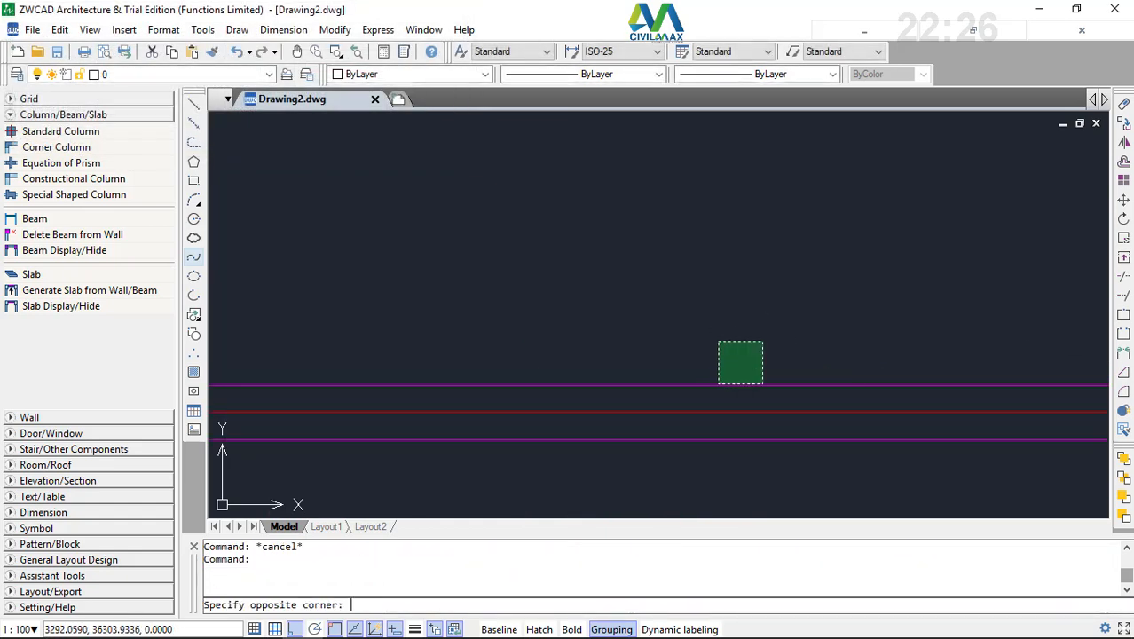
click(711, 388)
scroll(517, 398, down, 4)
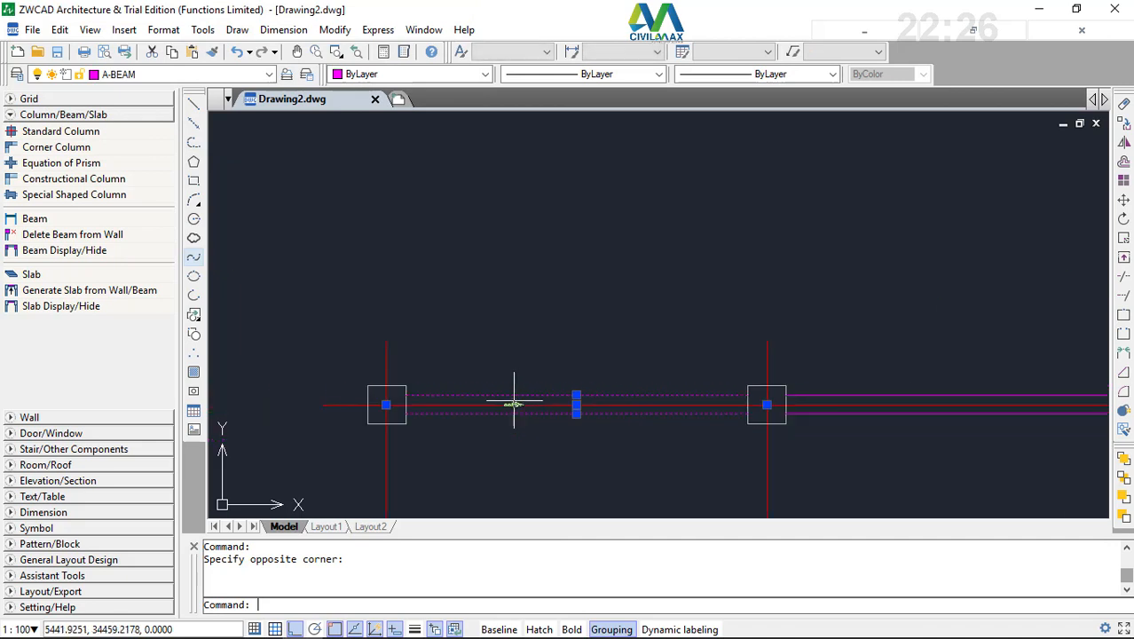
scroll(753, 382, up, 4)
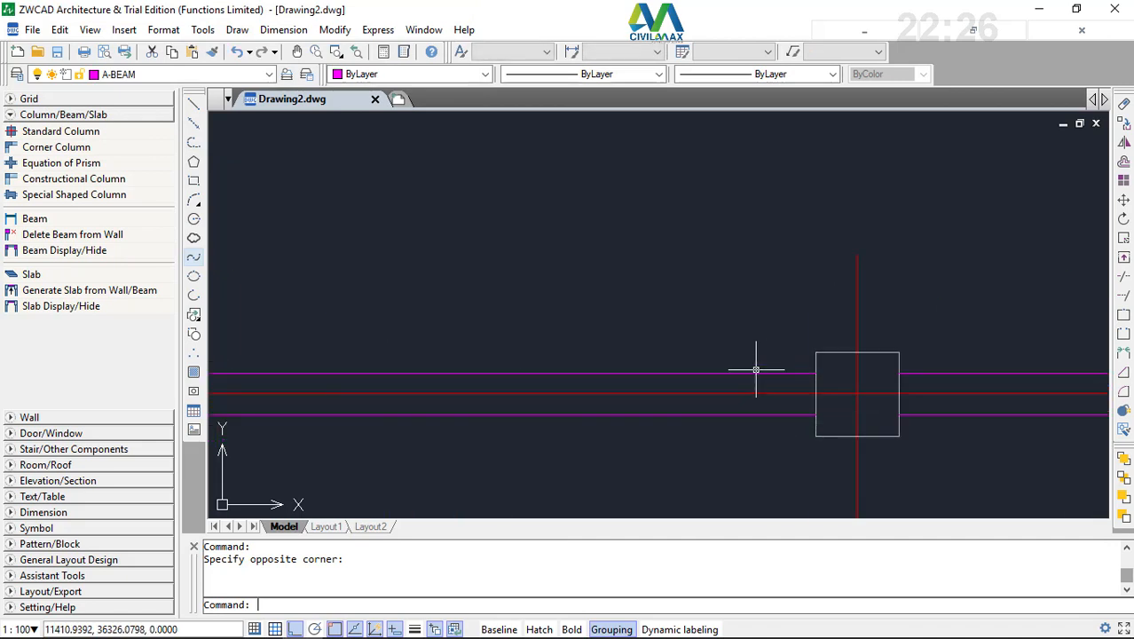
scroll(751, 375, down, 5)
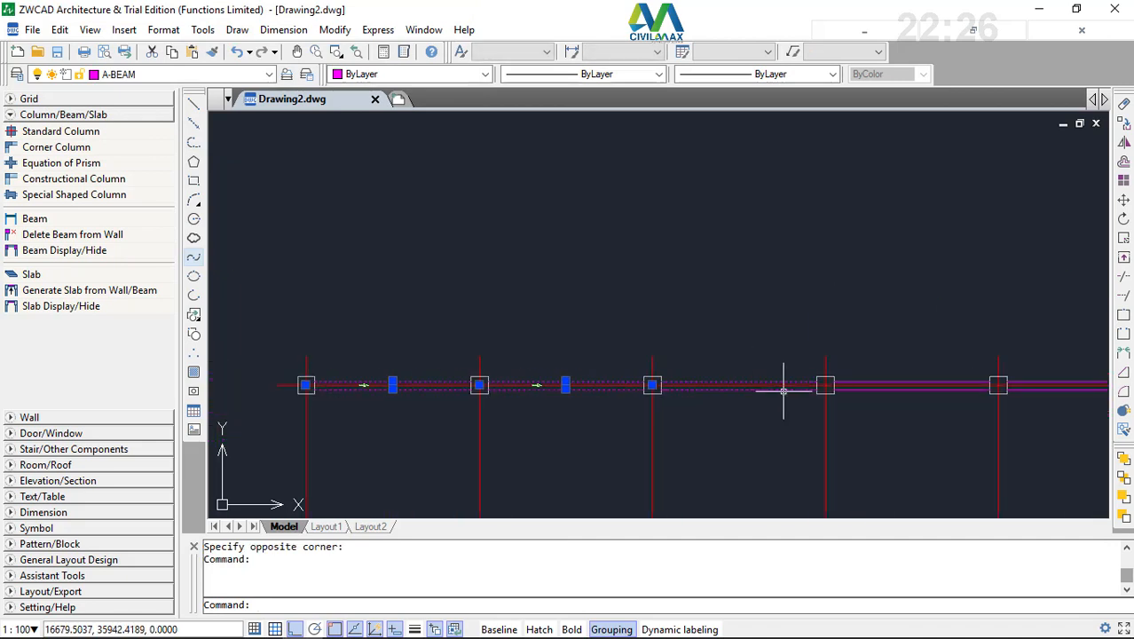
scroll(785, 385, up, 5)
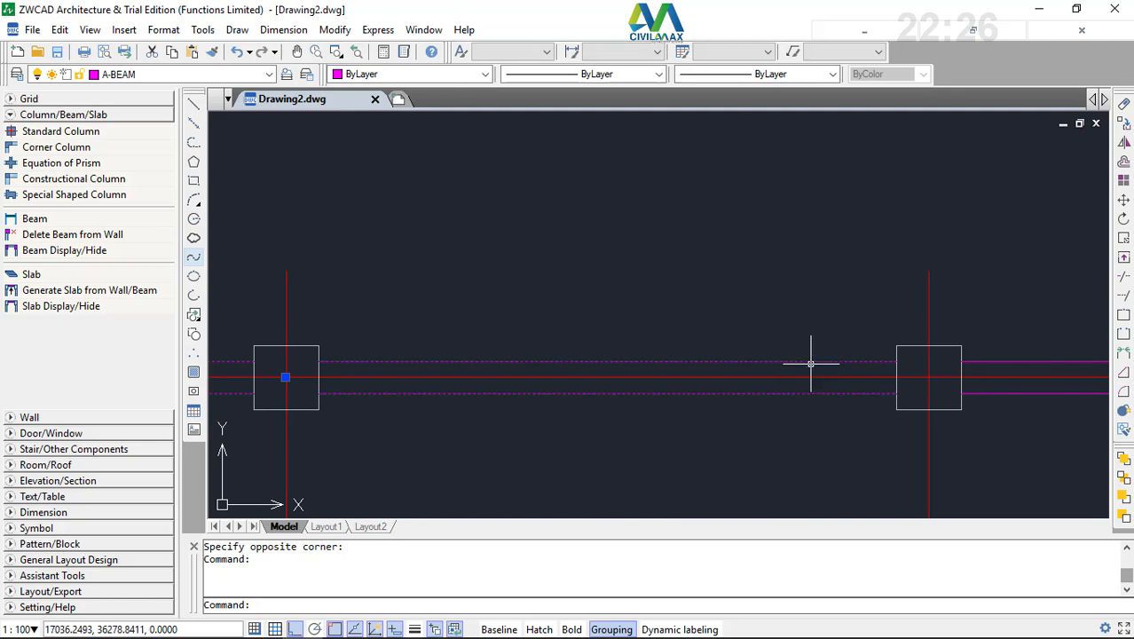
click(809, 361)
scroll(781, 369, down, 3)
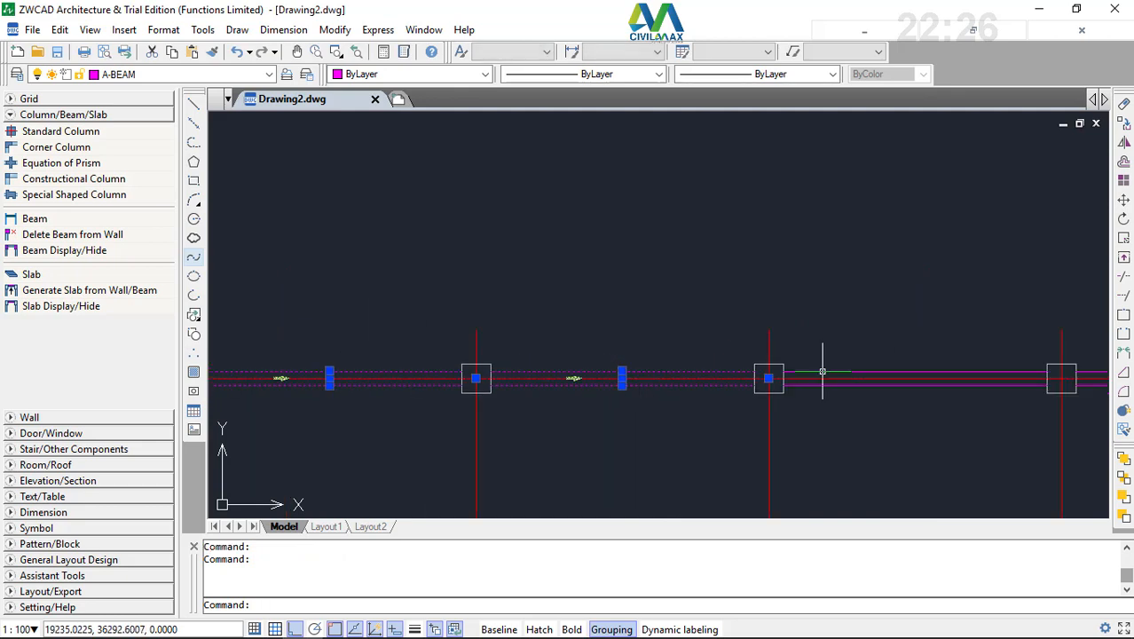
- Add the fourth, fifth and sixth top-axis beams to the selection, ending at the top-right corner column
scroll(975, 367, up, 3)
scroll(671, 355, down, 4)
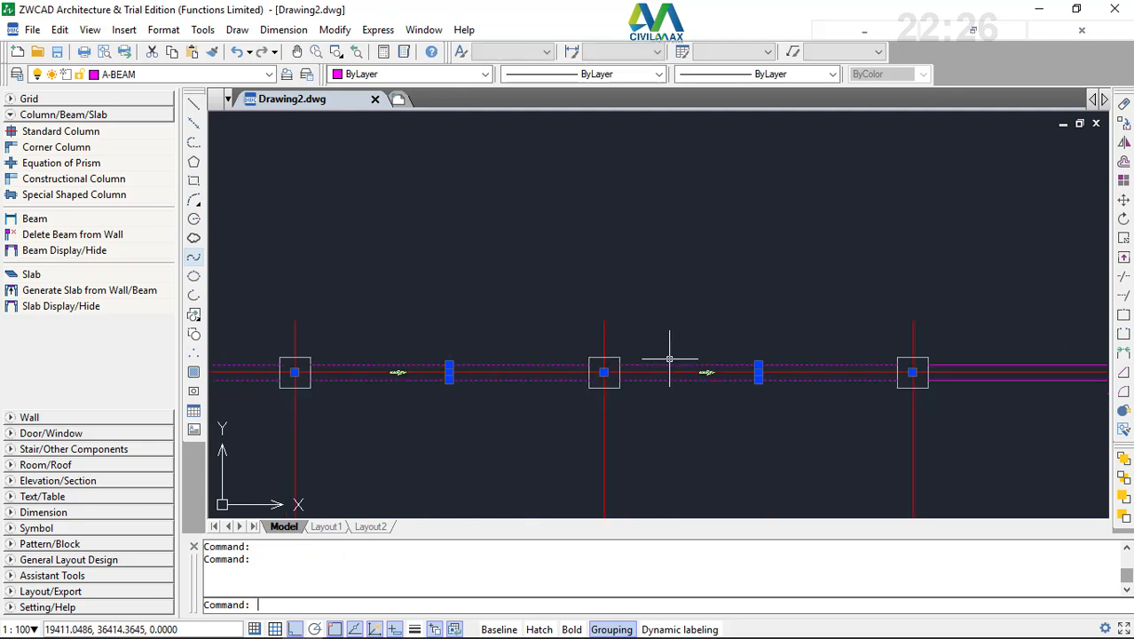
scroll(931, 362, up, 4)
scroll(595, 329, down, 4)
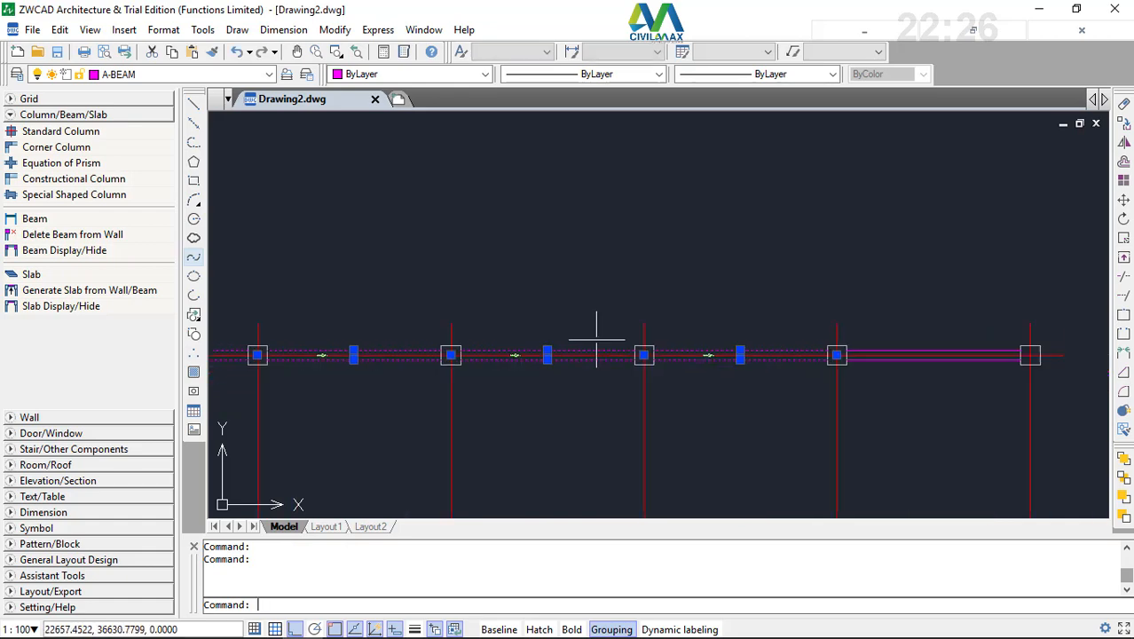
scroll(843, 341, up, 5)
click(834, 356)
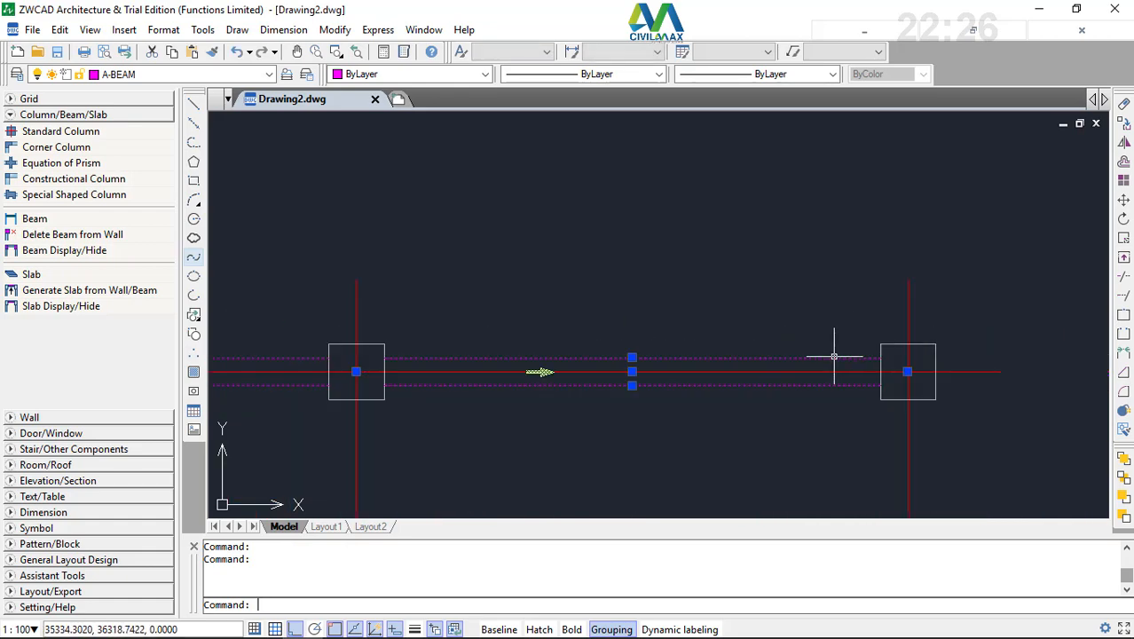
- Copy the six selected top-axis beams from the top-right corner column's centre onto the second horizontal axis from the top
right_click(756, 220)
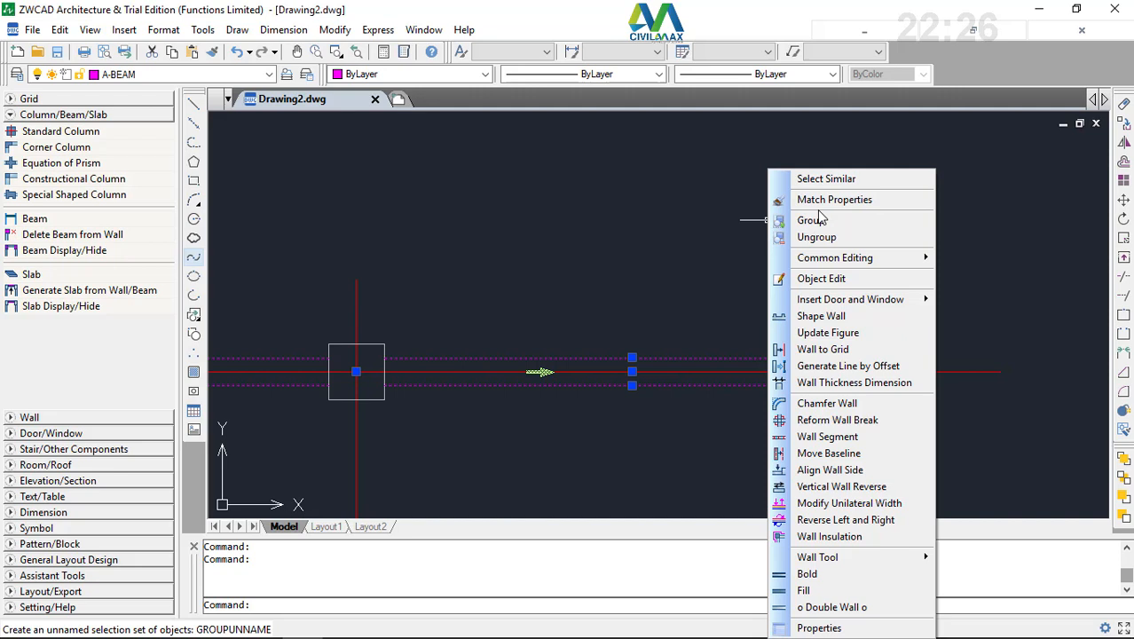
click(691, 180)
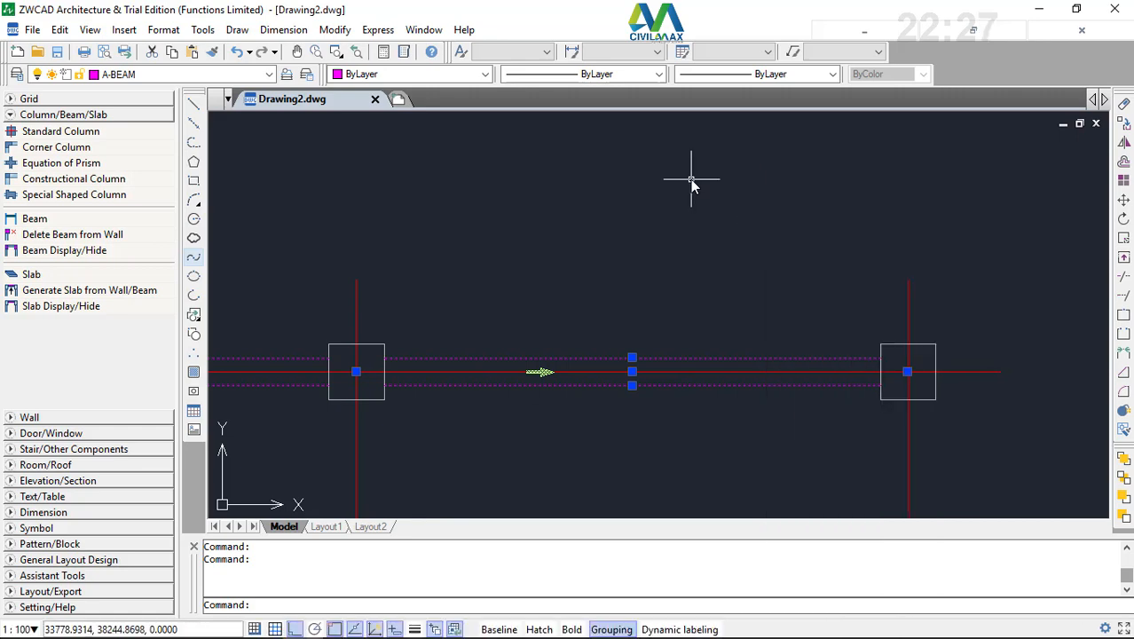
click(334, 30)
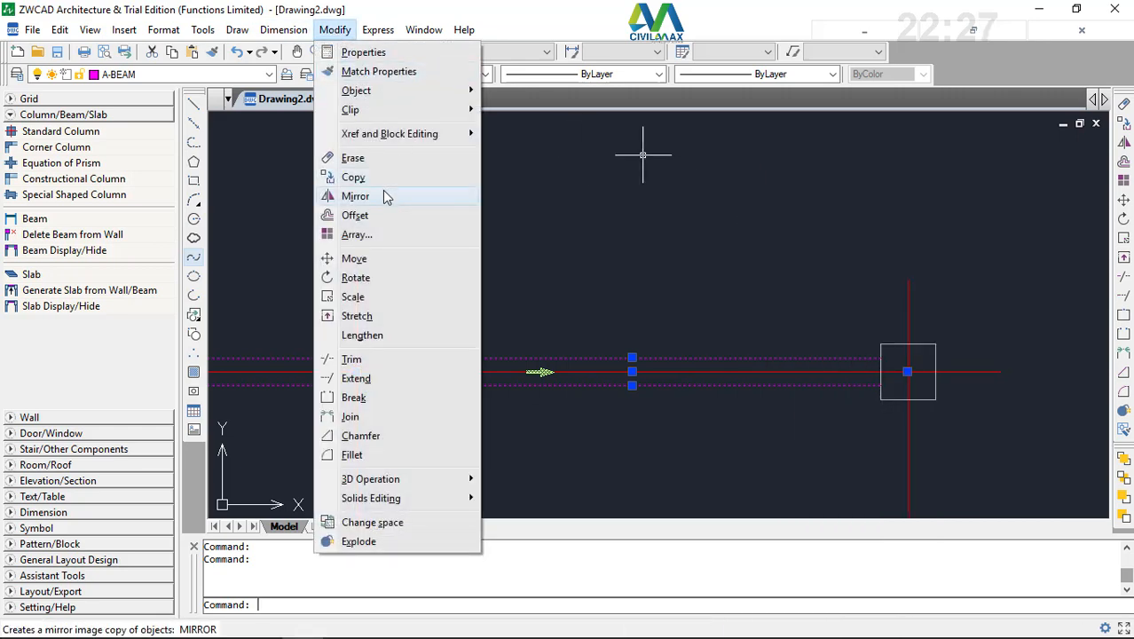
click(373, 177)
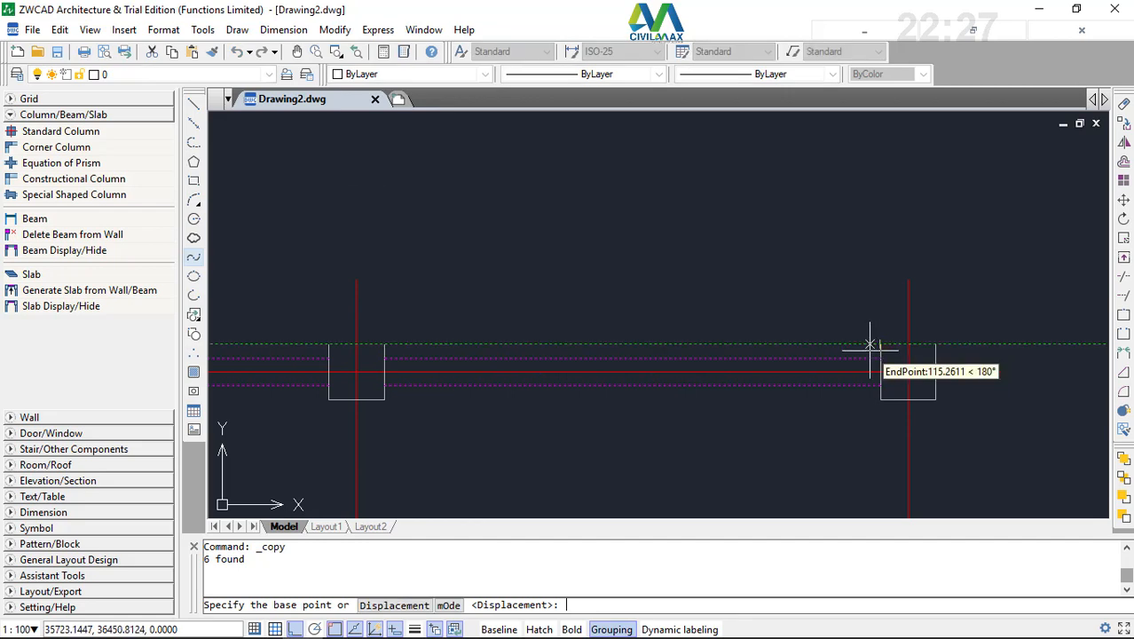
click(908, 371)
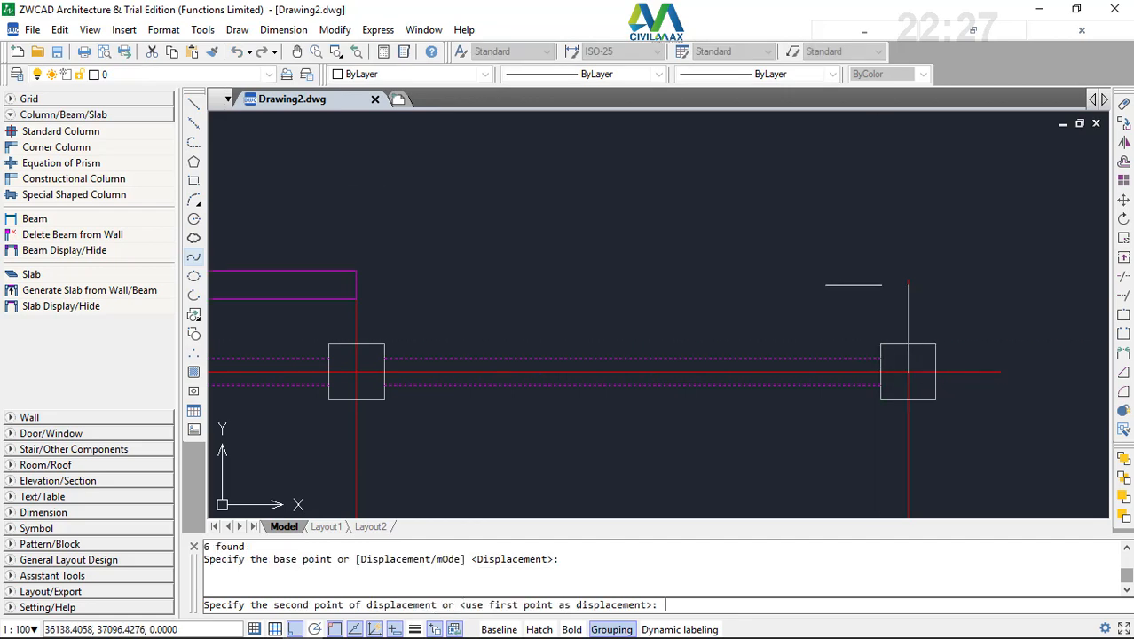
scroll(879, 293, down, 5)
scroll(869, 444, up, 3)
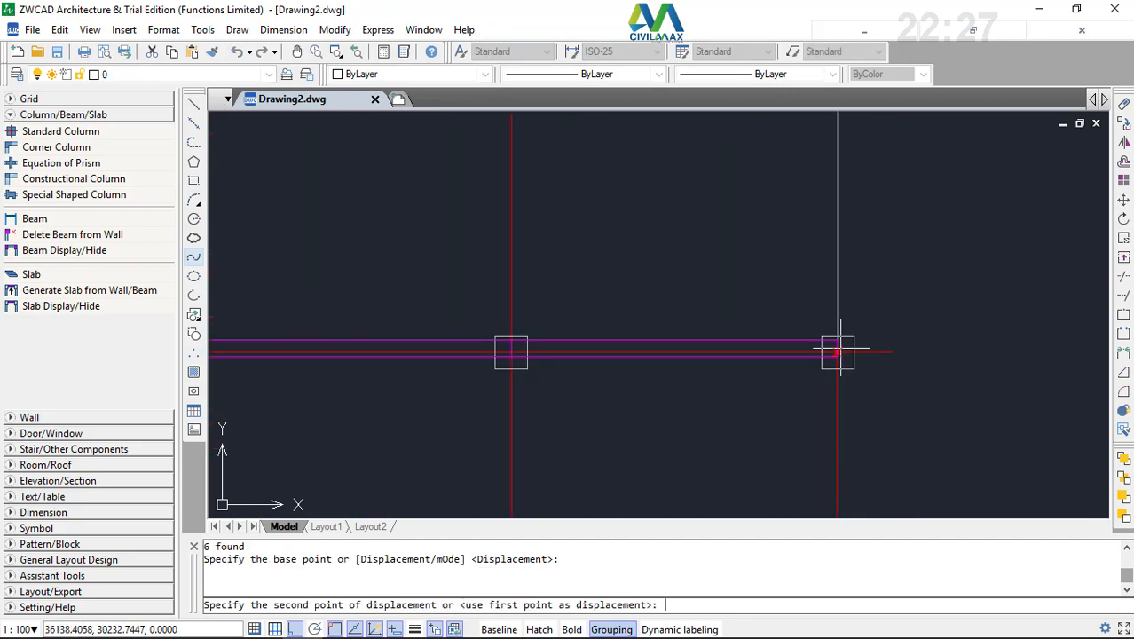
click(838, 352)
scroll(836, 320, down, 3)
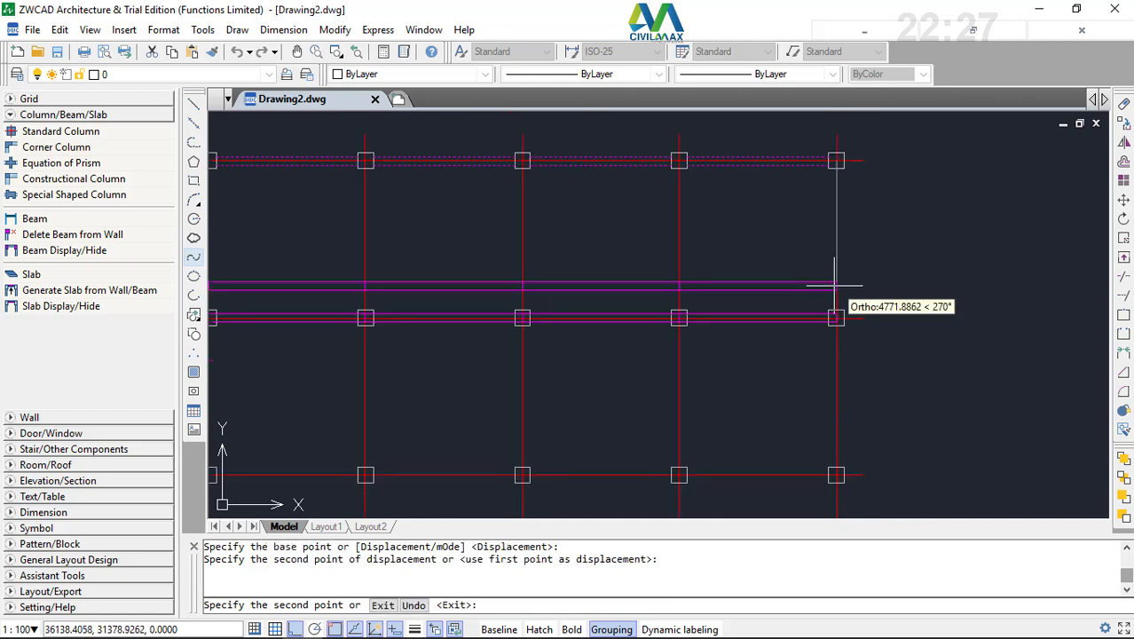
- Place further copies of the six beams on the third and fourth horizontal axes, at the centres of their rightmost columns
scroll(835, 471, up, 5)
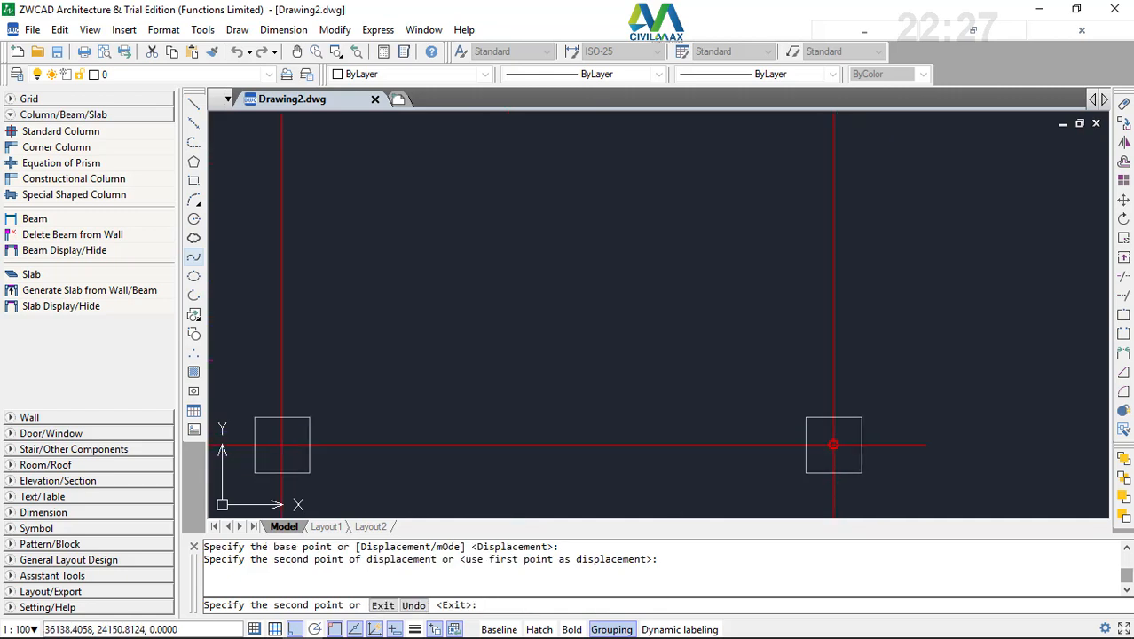
click(833, 444)
scroll(812, 337, down, 5)
scroll(814, 433, up, 5)
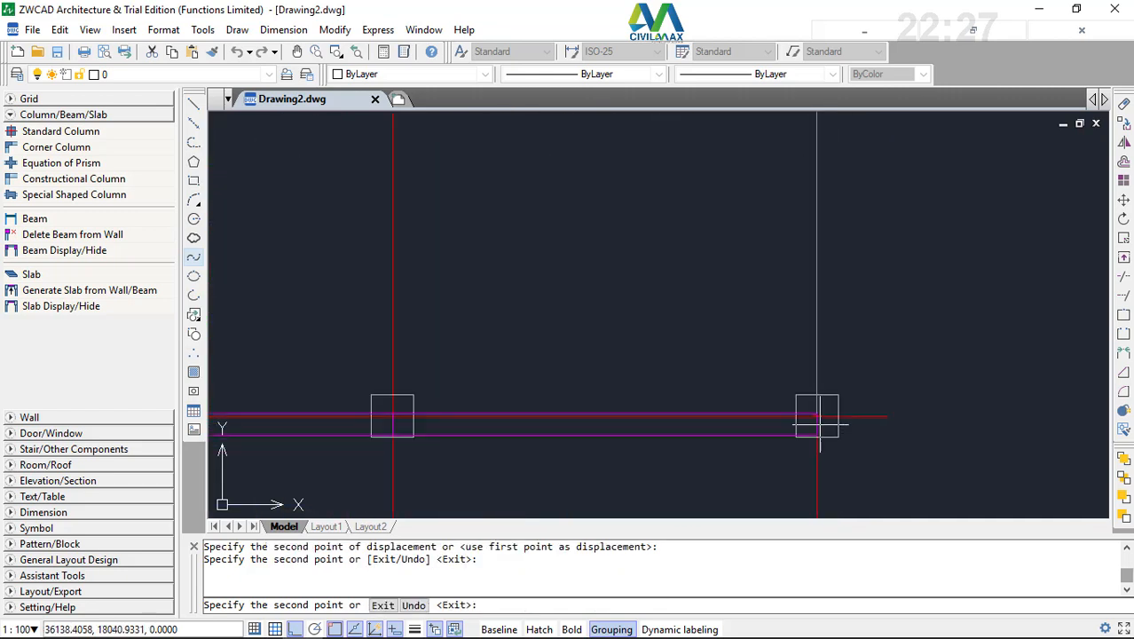
click(816, 415)
scroll(804, 355, down, 5)
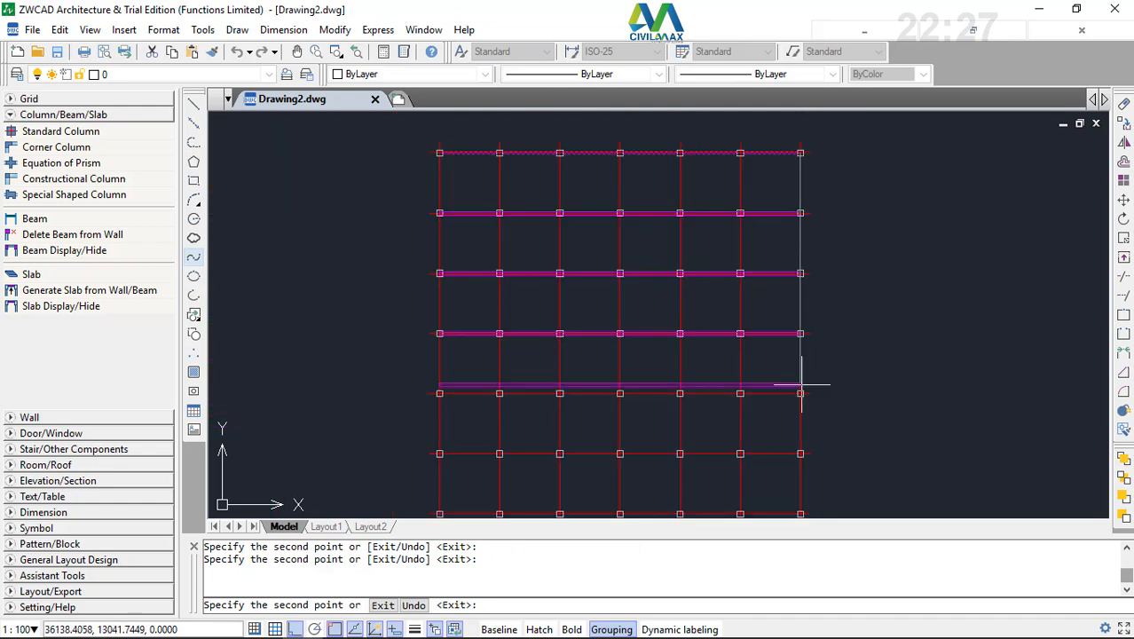
- Place beam copies on the fifth, sixth and bottom horizontal axes at their rightmost column centres, and end the Copy command
scroll(801, 386, up, 5)
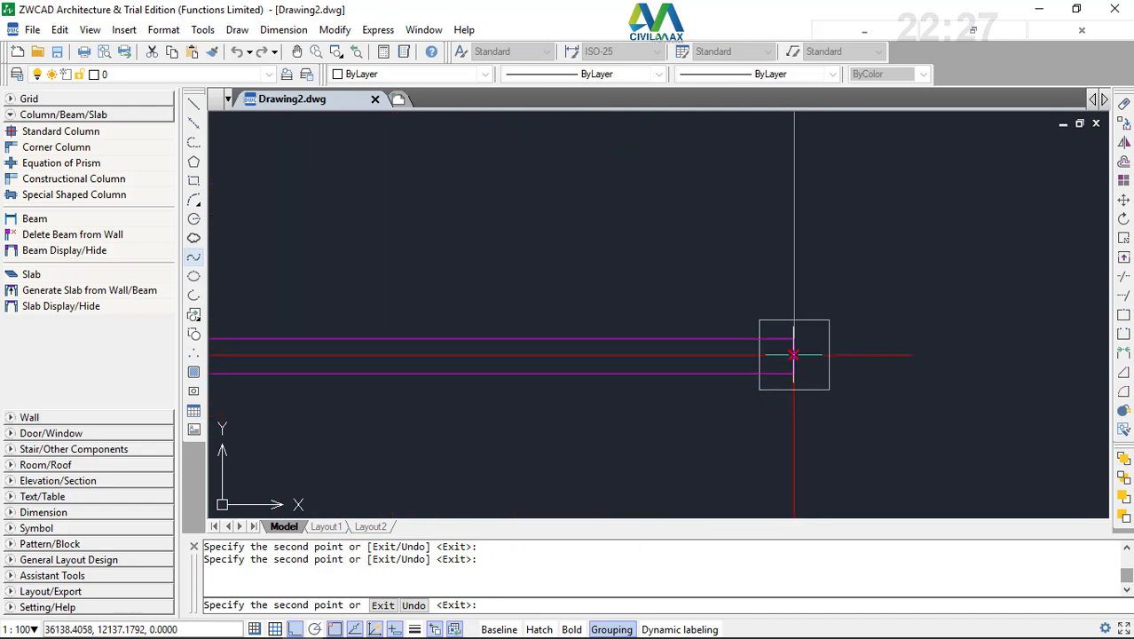
scroll(794, 355, down, 5)
scroll(798, 390, up, 5)
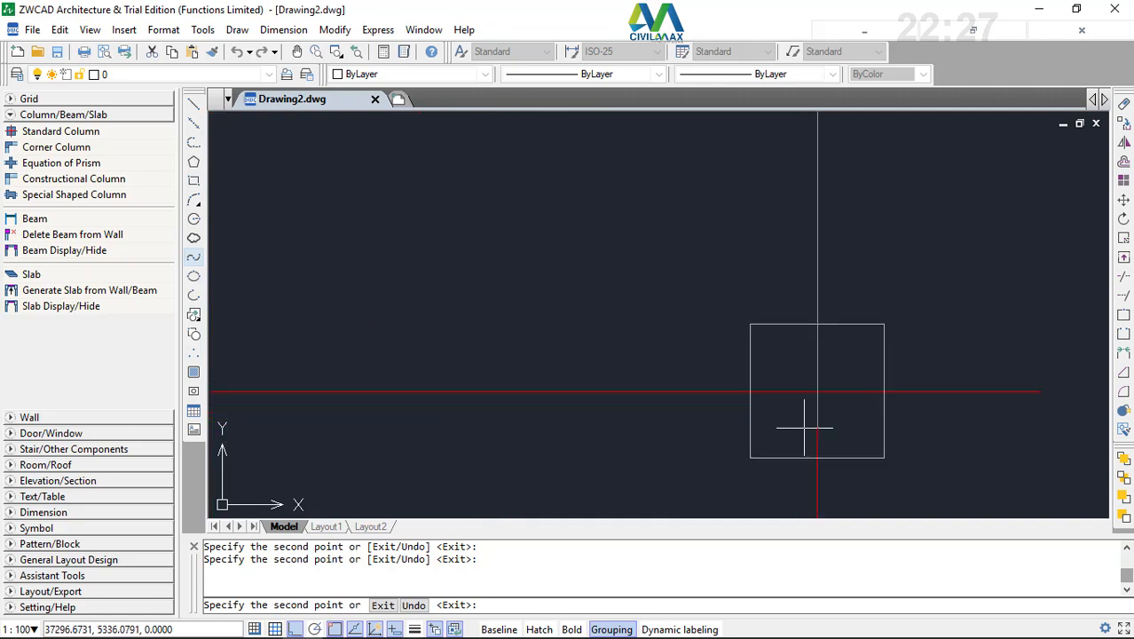
scroll(794, 337, down, 5)
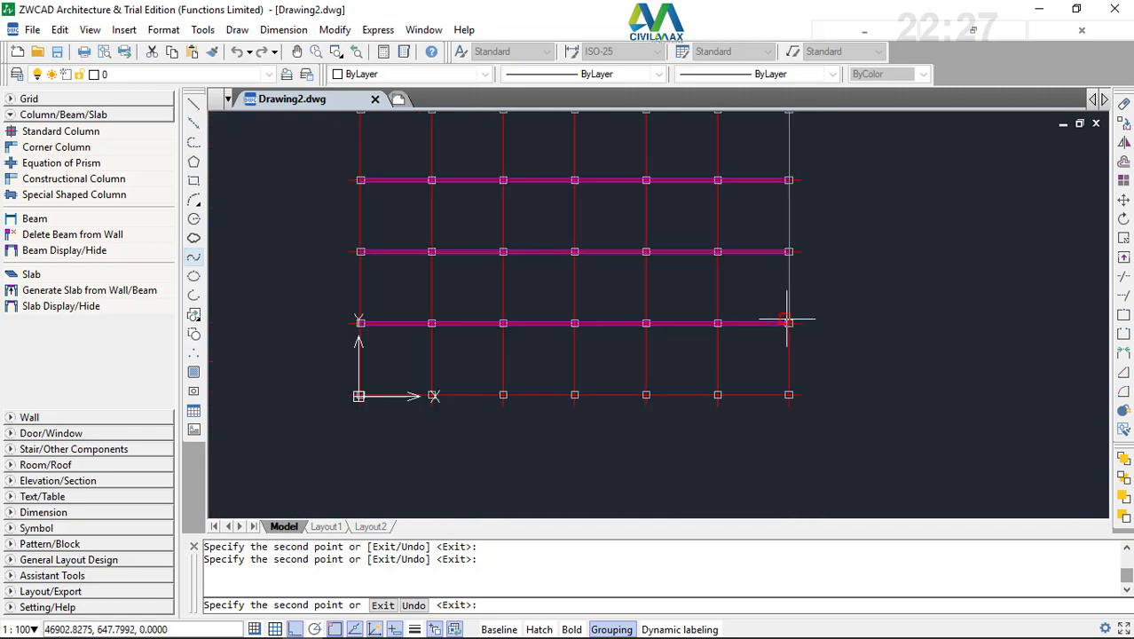
scroll(787, 322, up, 5)
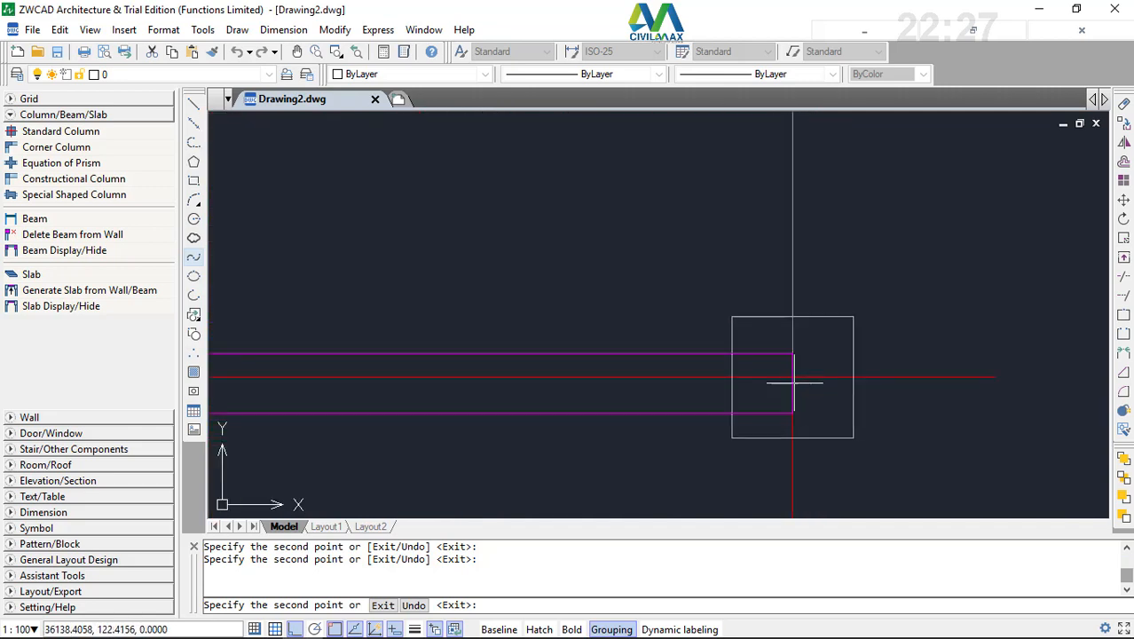
right_click(850, 245)
click(891, 257)
key(Escape)
scroll(742, 387, down, 5)
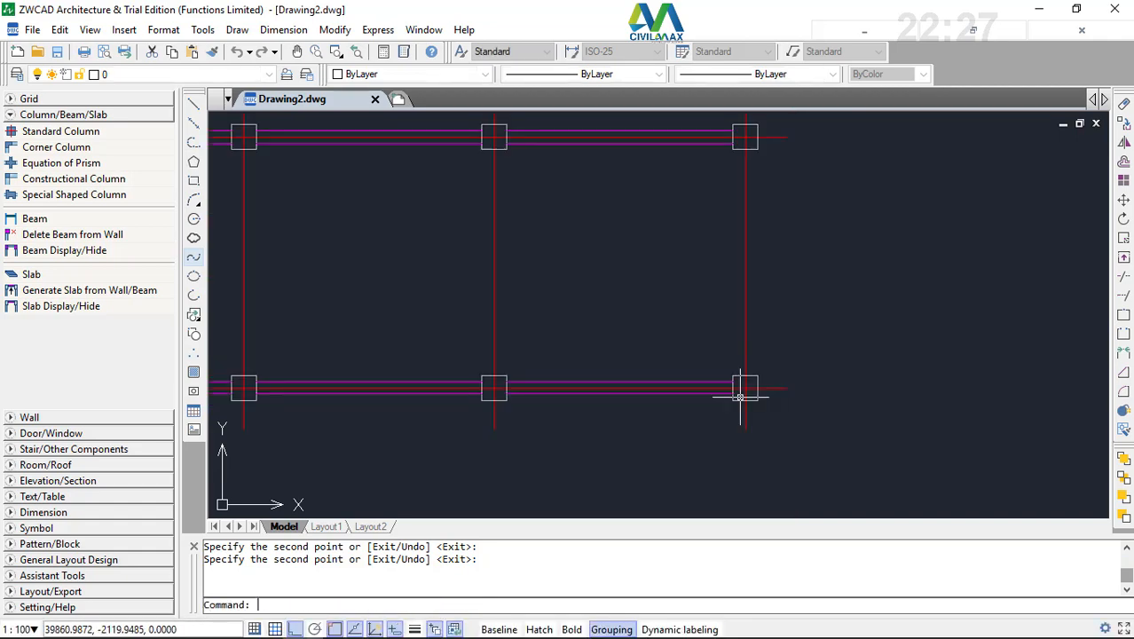
- Inspect the copied beams and their column junctions along the horizontal axes, from the bottom-right corner up to the top axis
scroll(751, 380, up, 5)
scroll(757, 444, down, 5)
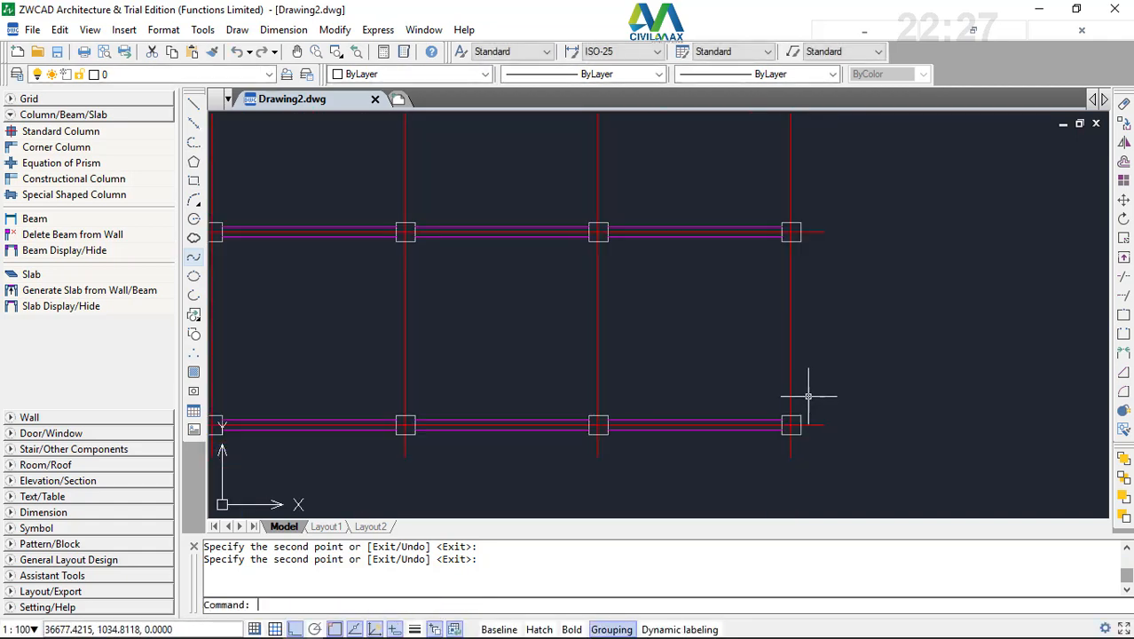
scroll(734, 386, up, 5)
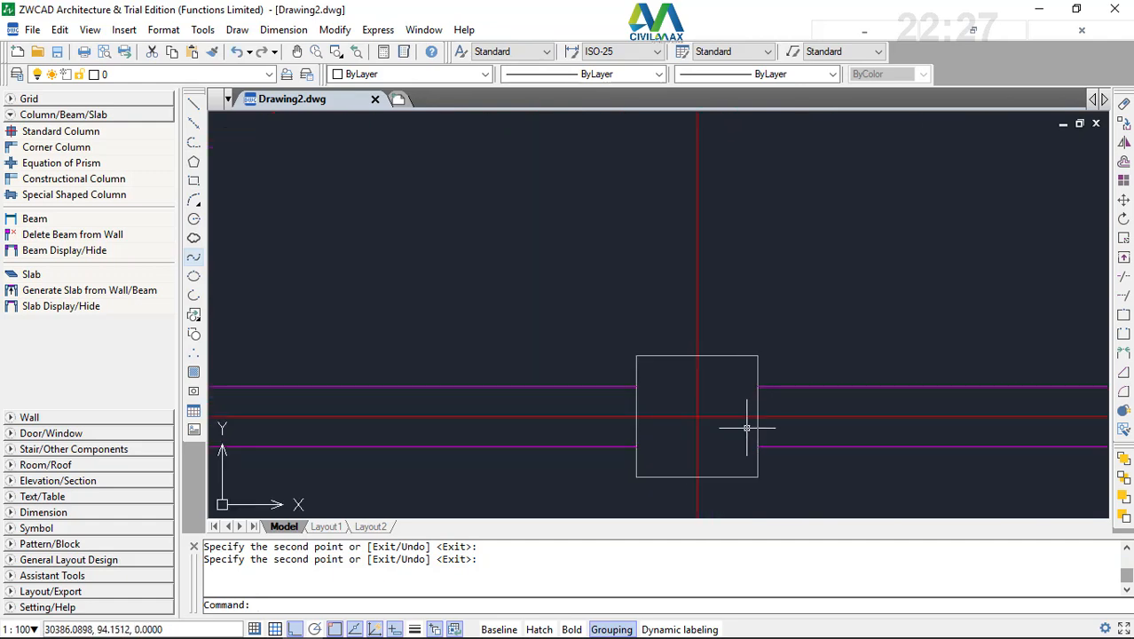
scroll(748, 428, down, 5)
scroll(679, 422, up, 4)
scroll(639, 426, down, 2)
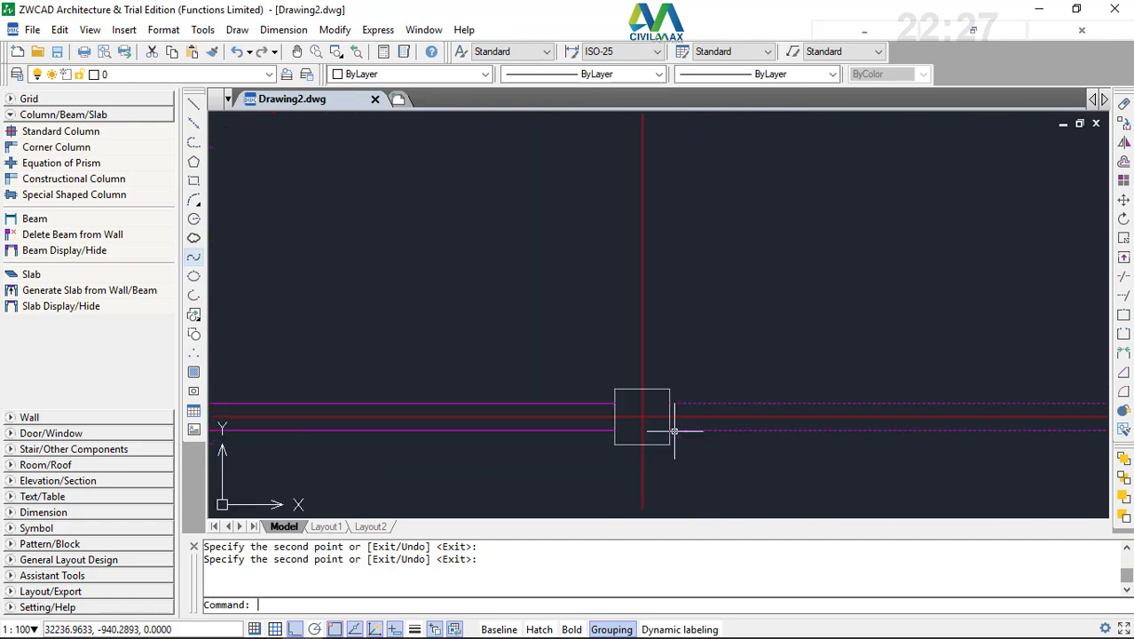
scroll(674, 431, down, 4)
scroll(725, 162, up, 5)
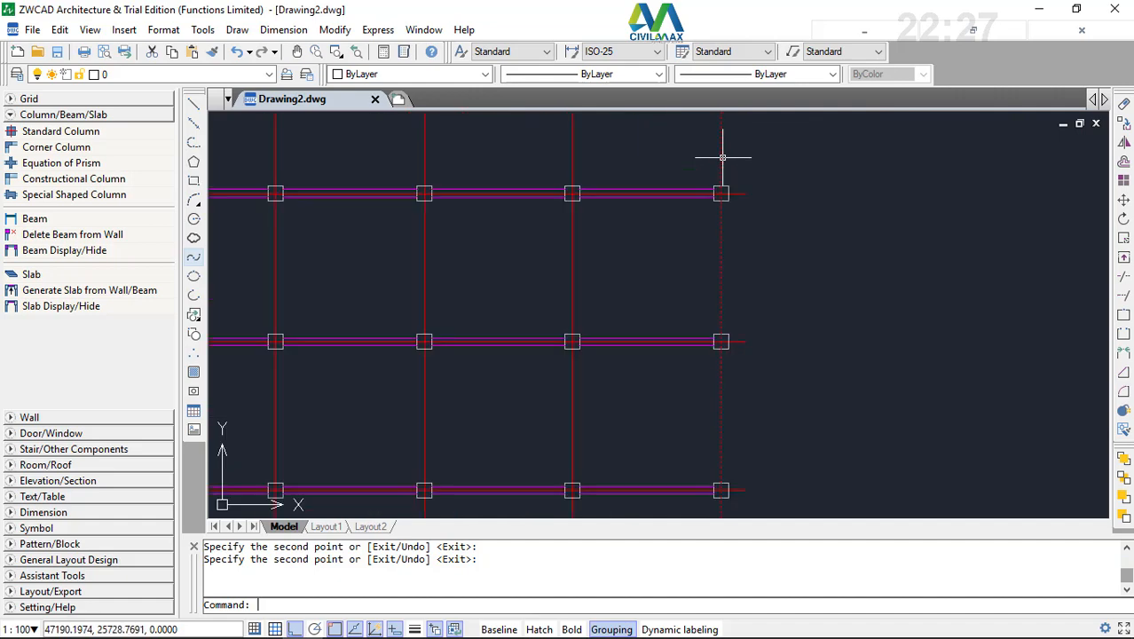
scroll(717, 327, down, 4)
scroll(722, 246, up, 7)
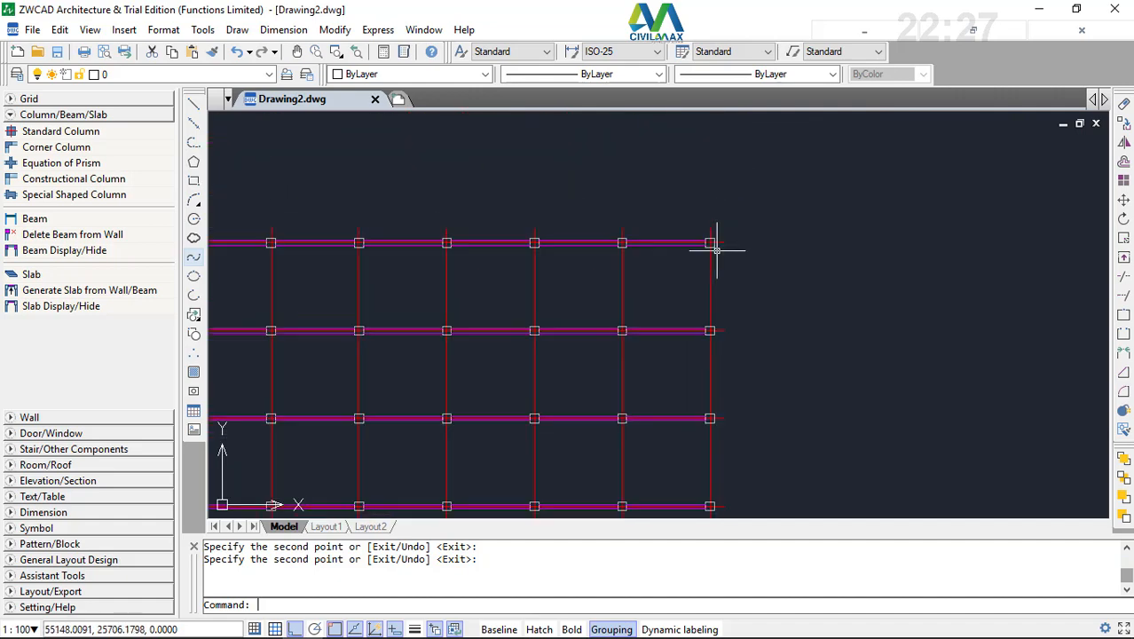
scroll(696, 201, down, 5)
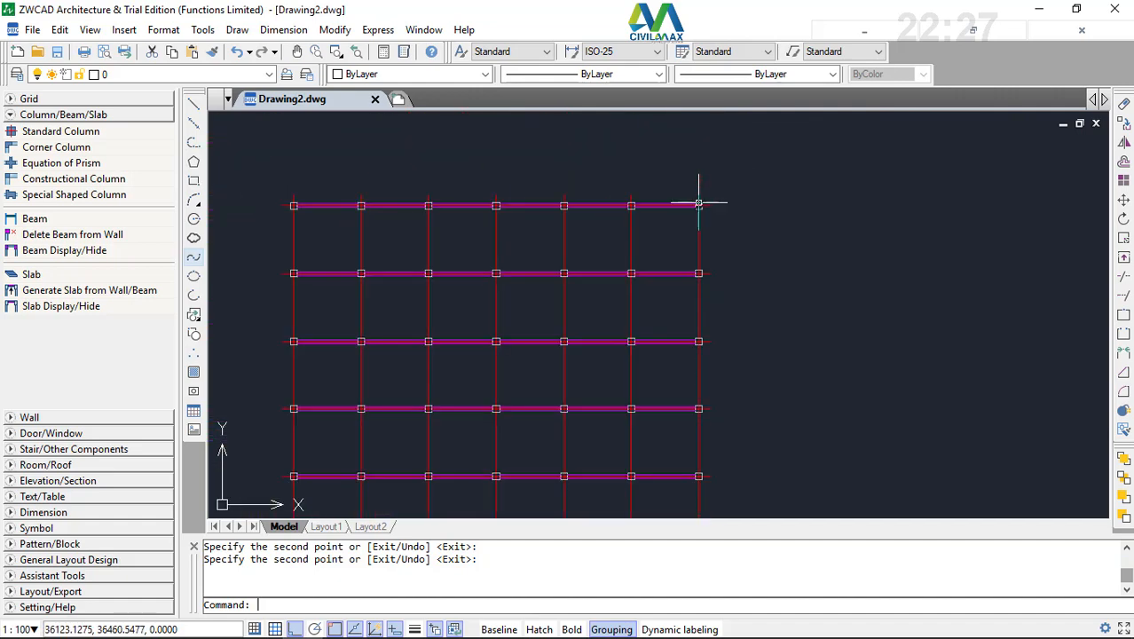
scroll(702, 171, down, 3)
scroll(703, 177, up, 4)
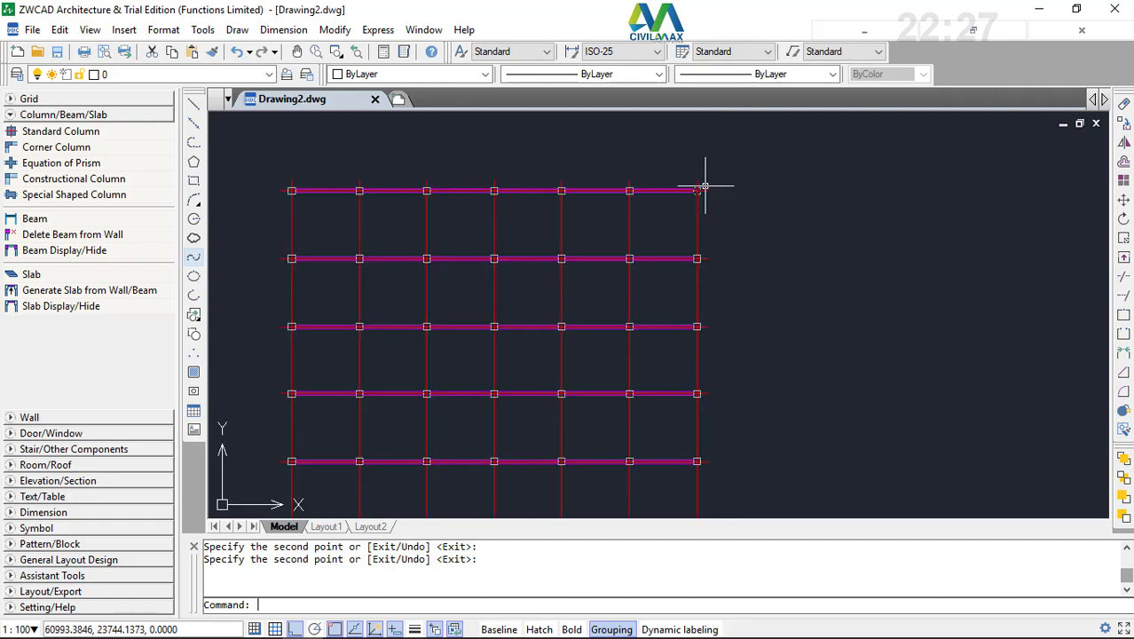
scroll(705, 184, down, 3)
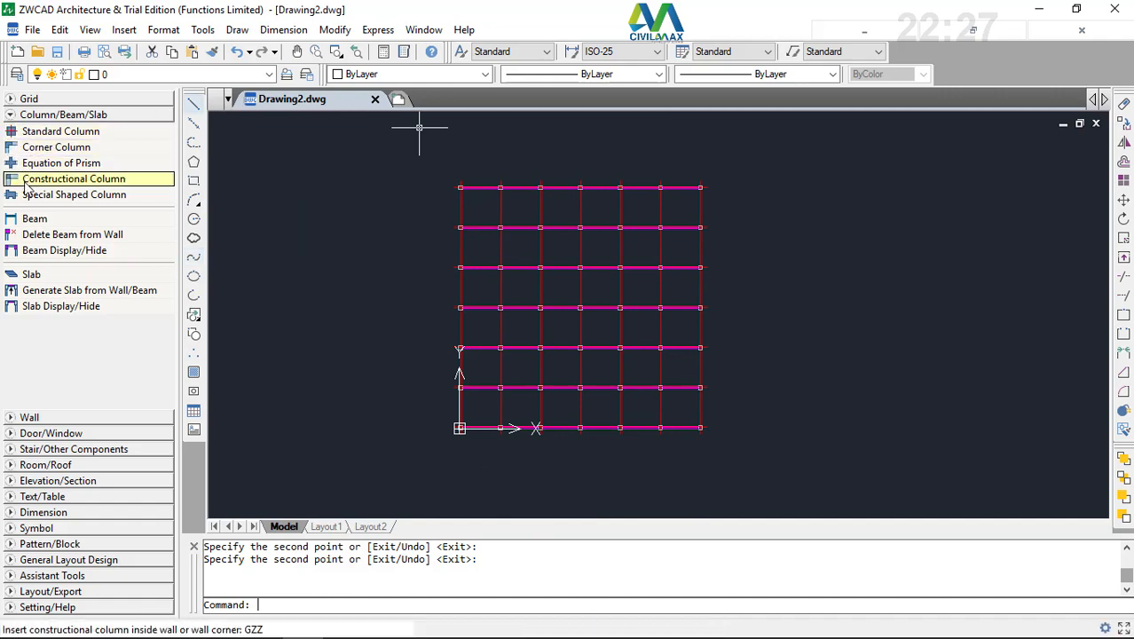
- Draw a 300-wide beam with Top set to 0 down the rightmost axis, from the second-row column to the third-row column
scroll(653, 193, up, 5)
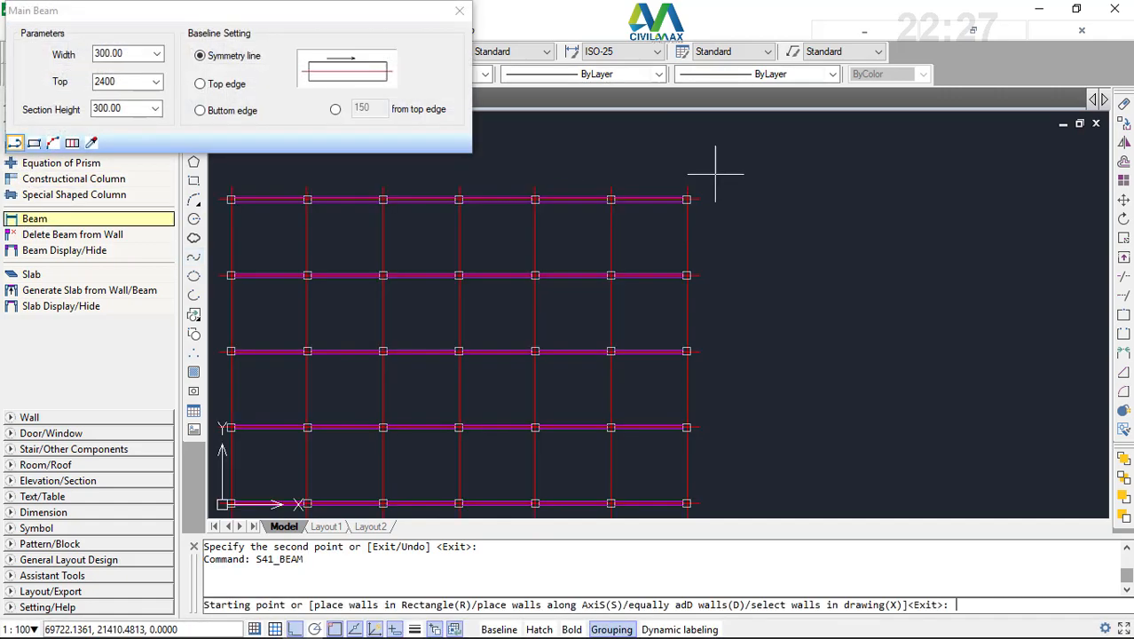
scroll(688, 209, up, 1)
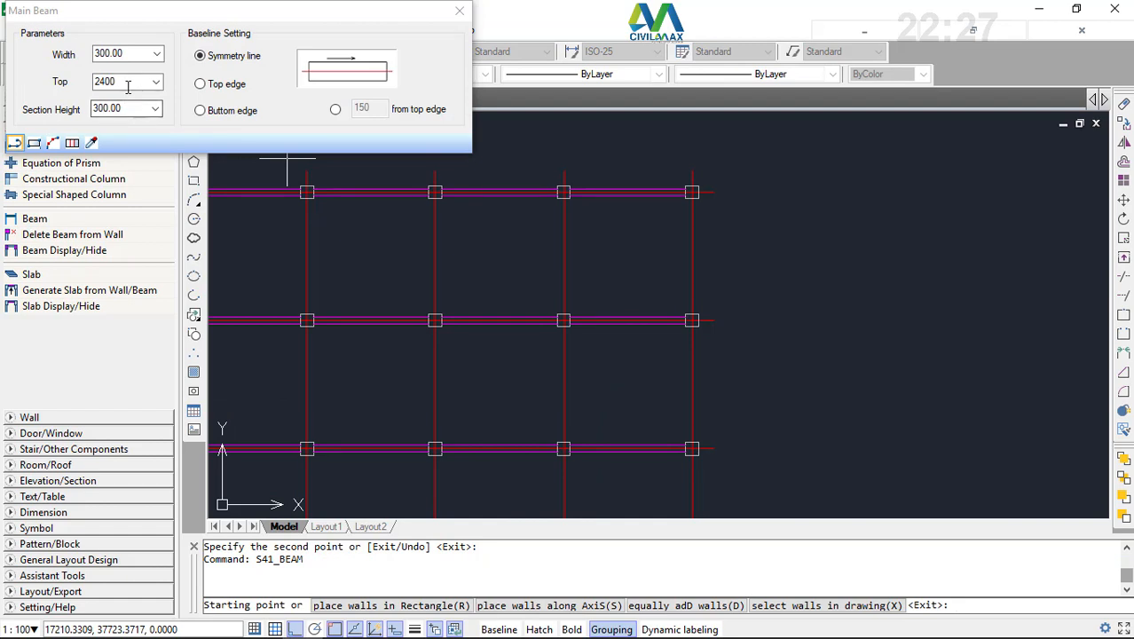
double_click(105, 82)
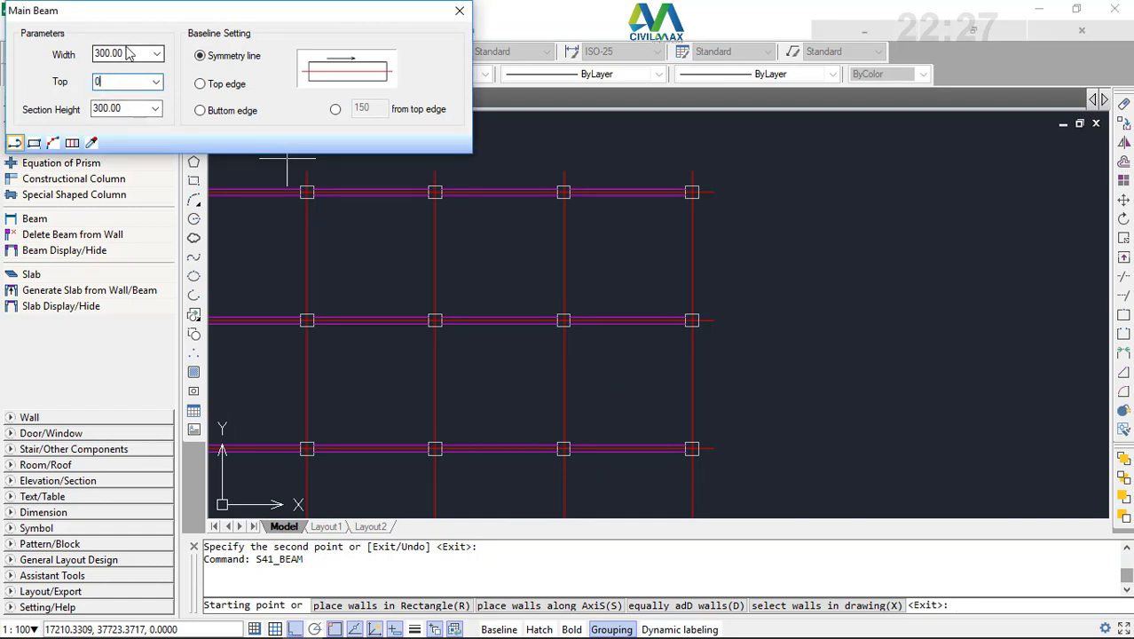
scroll(702, 191, up, 4)
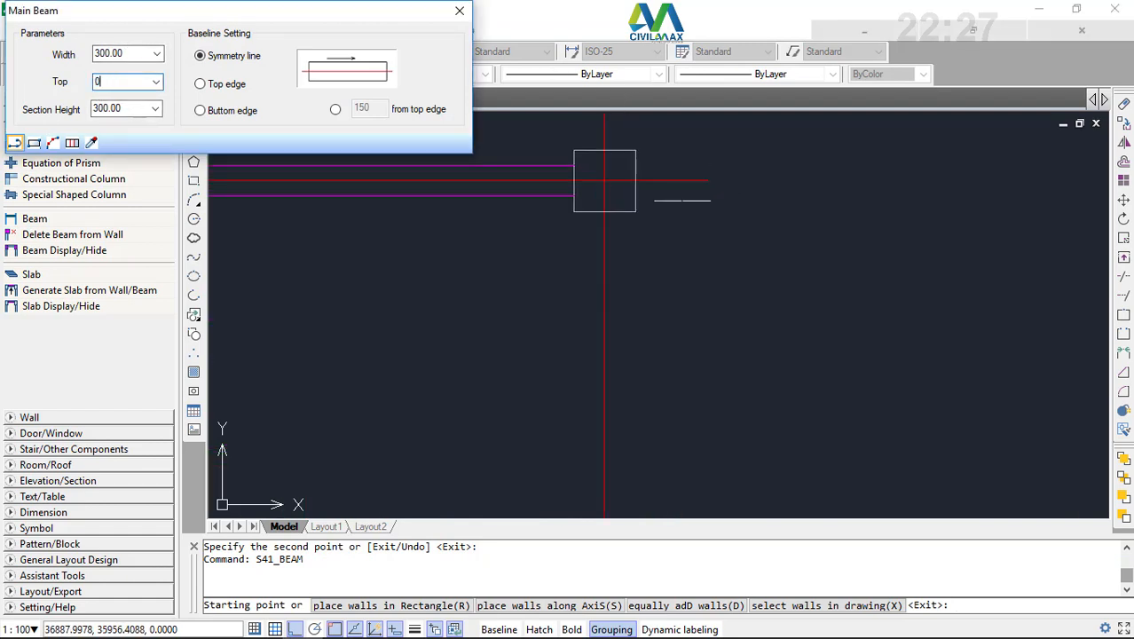
scroll(603, 182, down, 7)
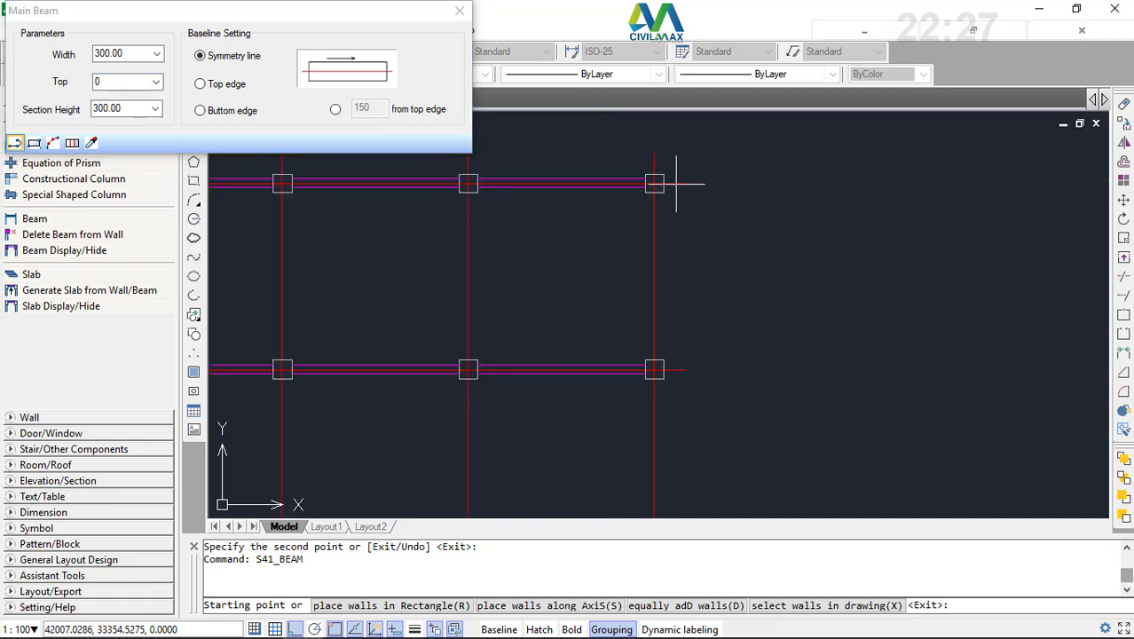
scroll(672, 220, up, 5)
scroll(672, 220, up, 1)
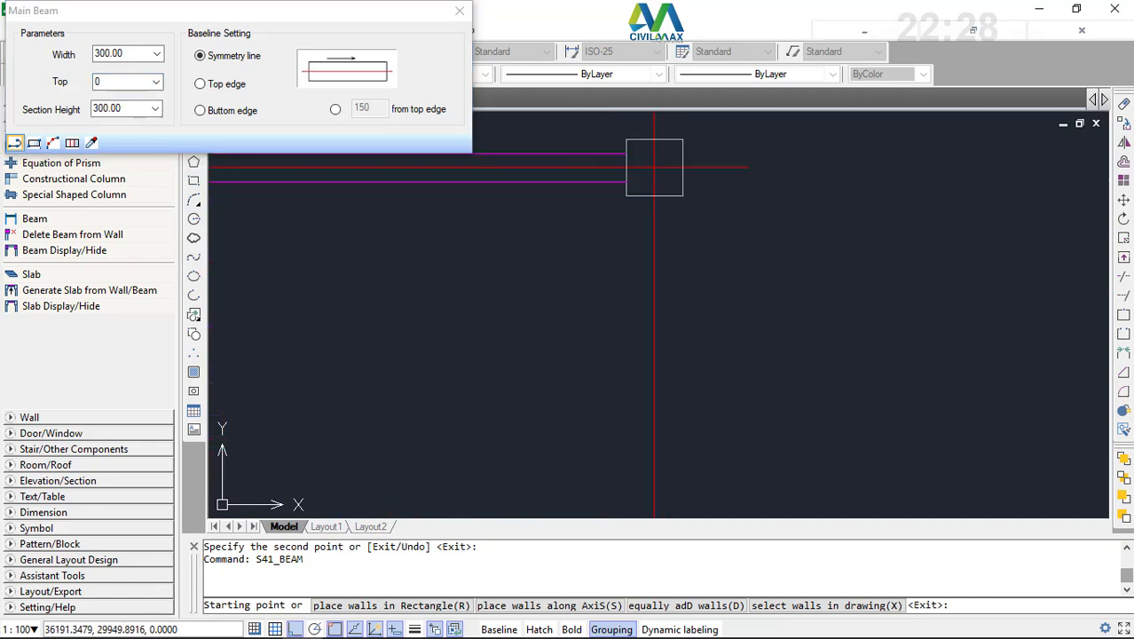
click(654, 168)
scroll(656, 173, down, 4)
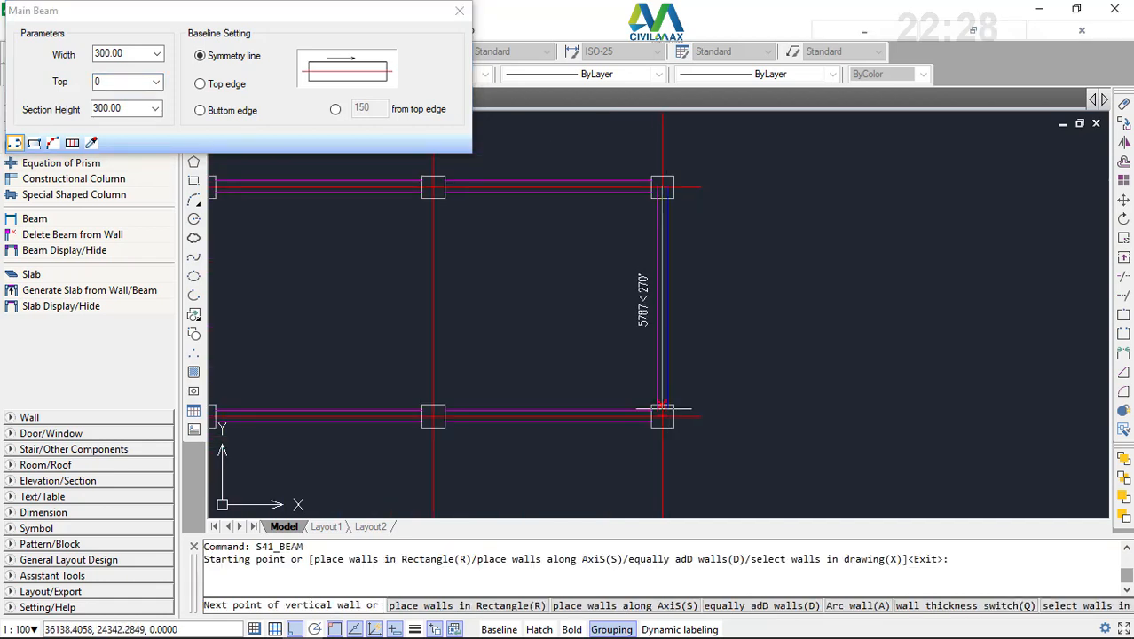
click(662, 414)
scroll(662, 414, down, 4)
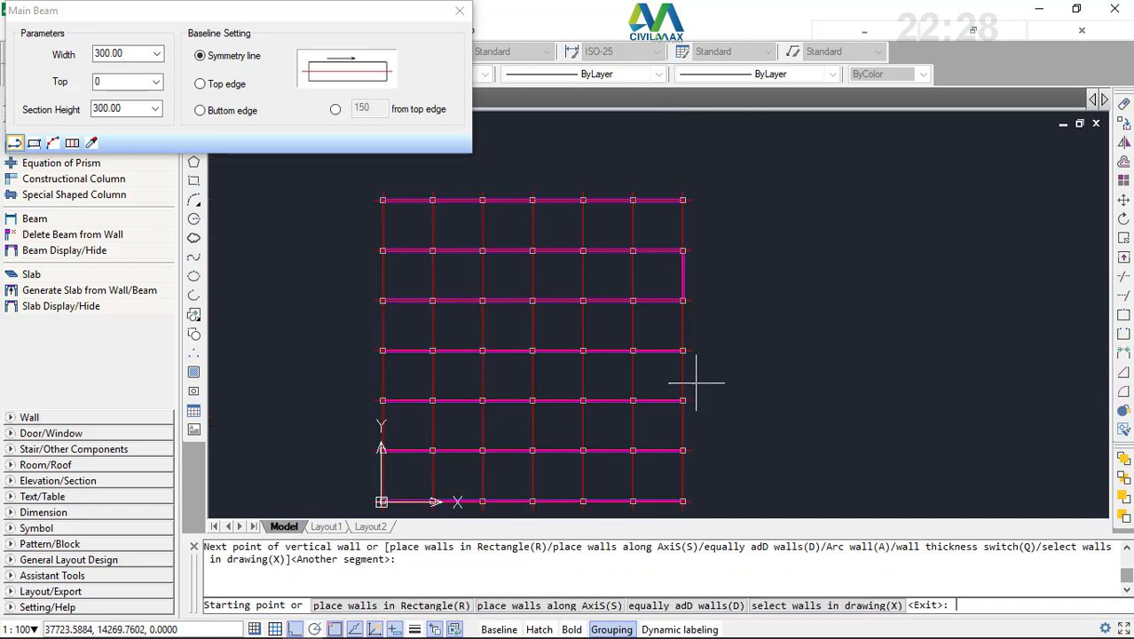
- Examine the new vertical beam's lower junction with the third-row column on the rightmost axis and end the Beam command
scroll(685, 388, up, 3)
scroll(684, 397, up, 3)
scroll(697, 354, down, 3)
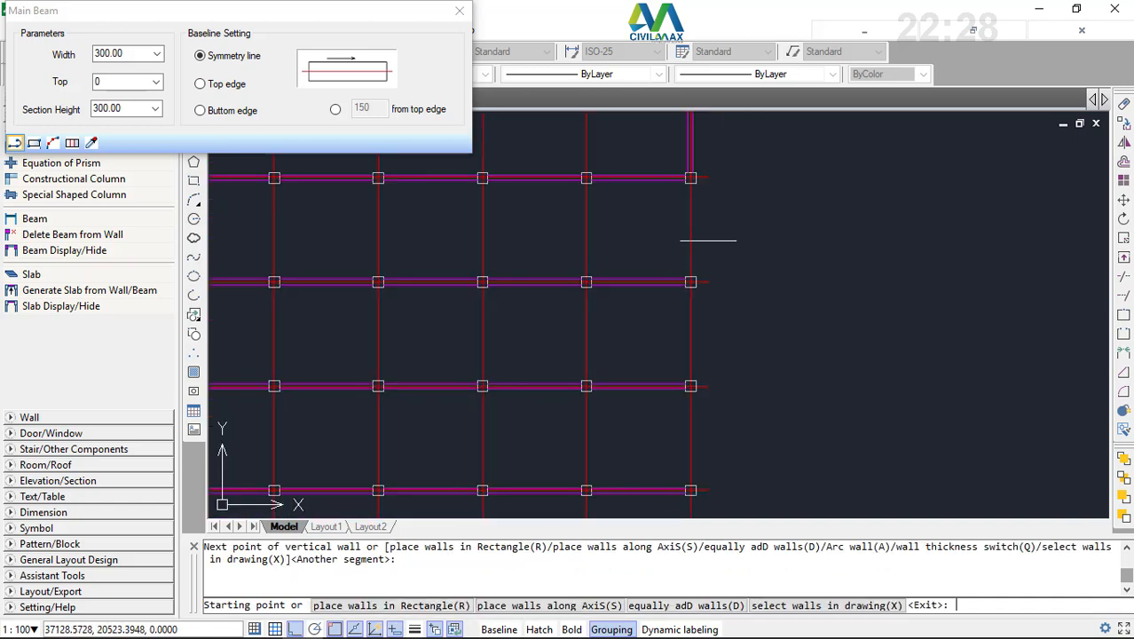
scroll(708, 240, up, 3)
scroll(679, 360, down, 3)
scroll(689, 229, up, 2)
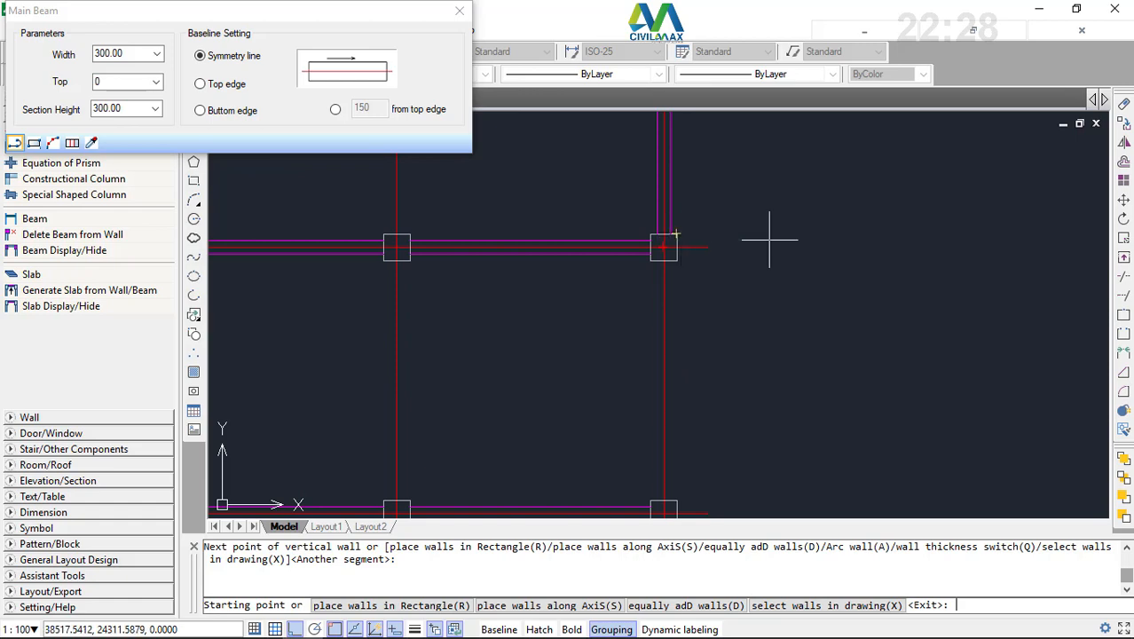
key(Escape)
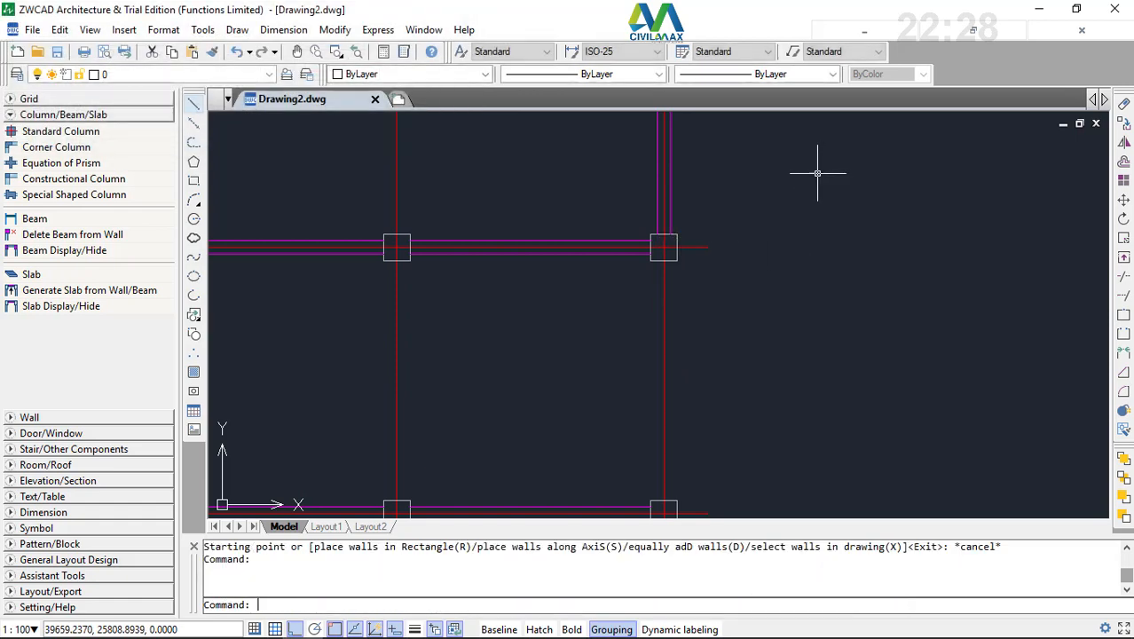
- Copy the rightmost axis's vertical beam from its second-row column centre to the centre of the top-right column
scroll(662, 165, up, 2)
click(661, 162)
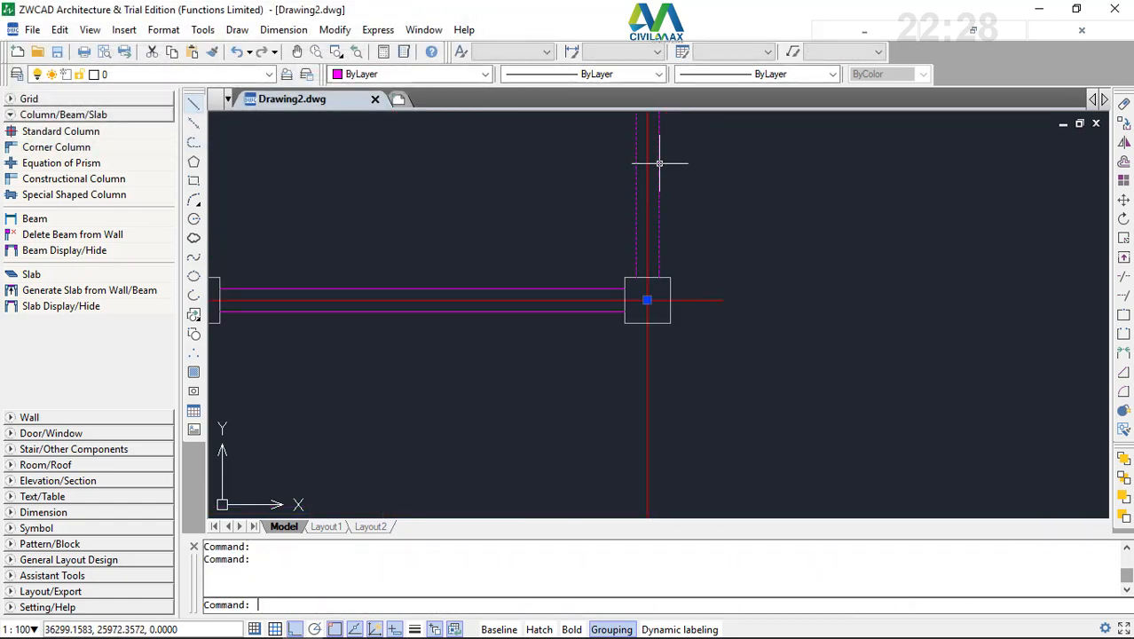
right_click(769, 183)
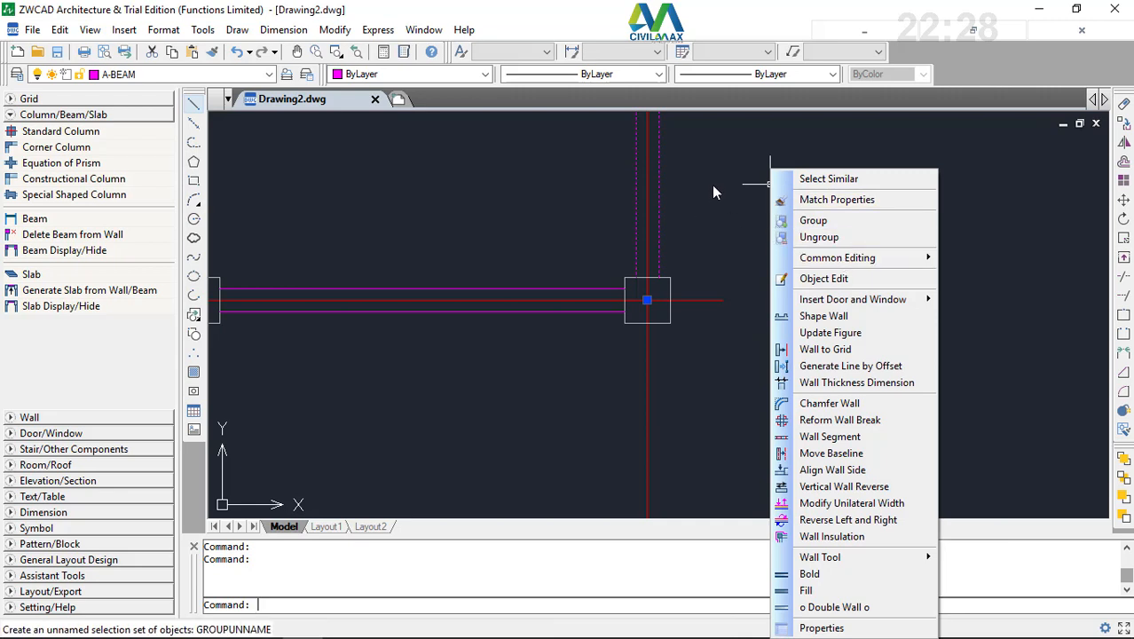
click(726, 184)
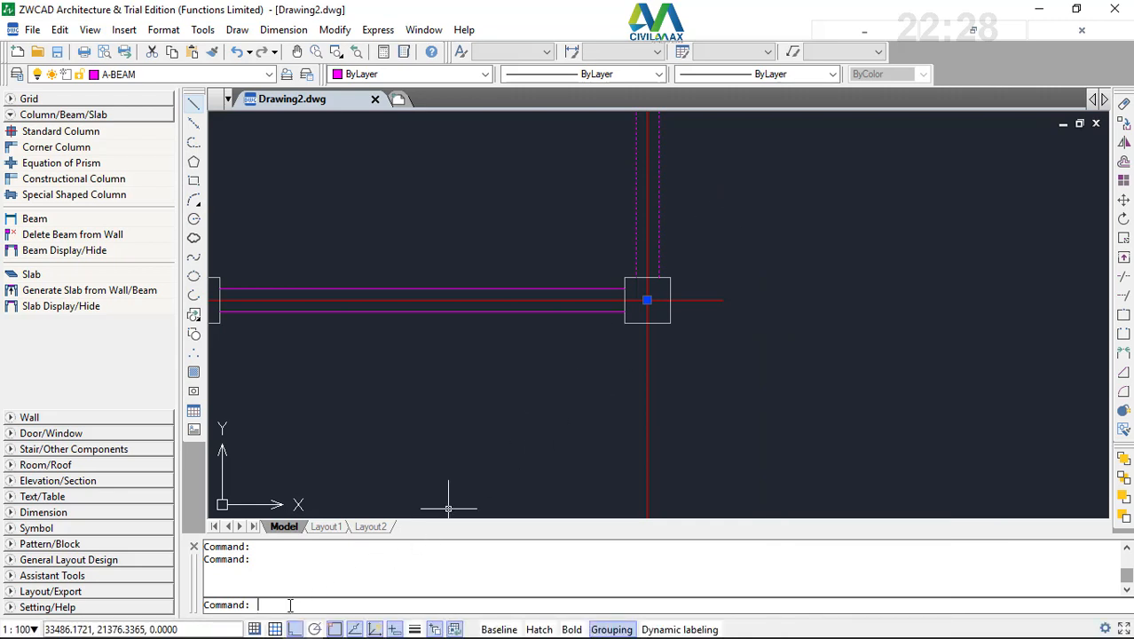
text(cp)
key(Return)
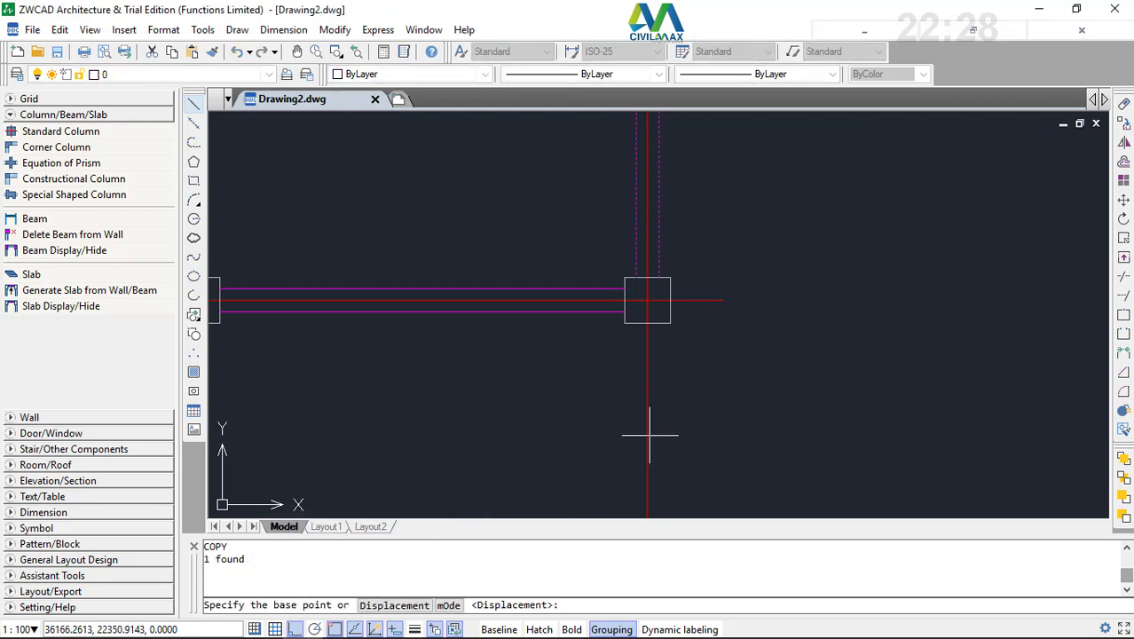
scroll(651, 435, down, 4)
scroll(644, 293, up, 4)
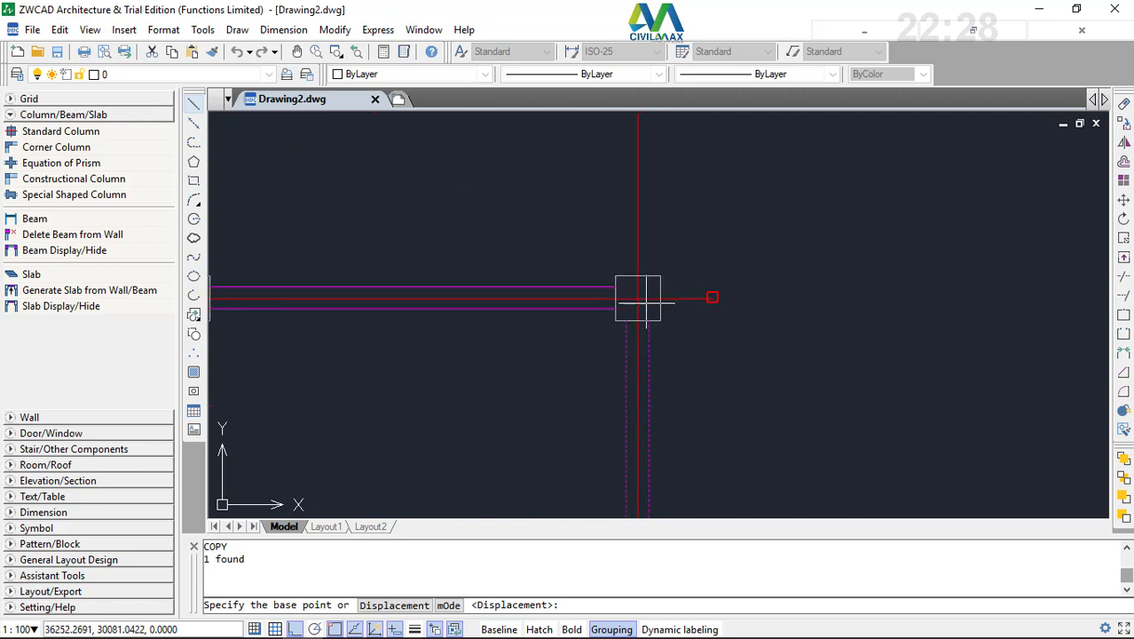
click(637, 297)
scroll(641, 306, down, 4)
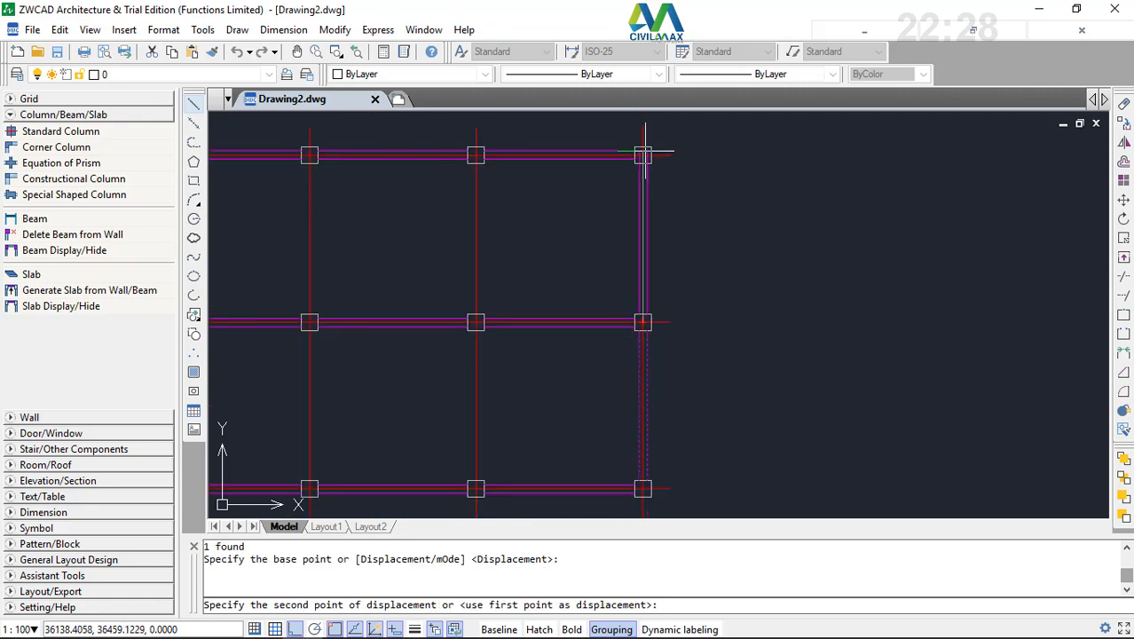
scroll(642, 156, up, 4)
click(648, 182)
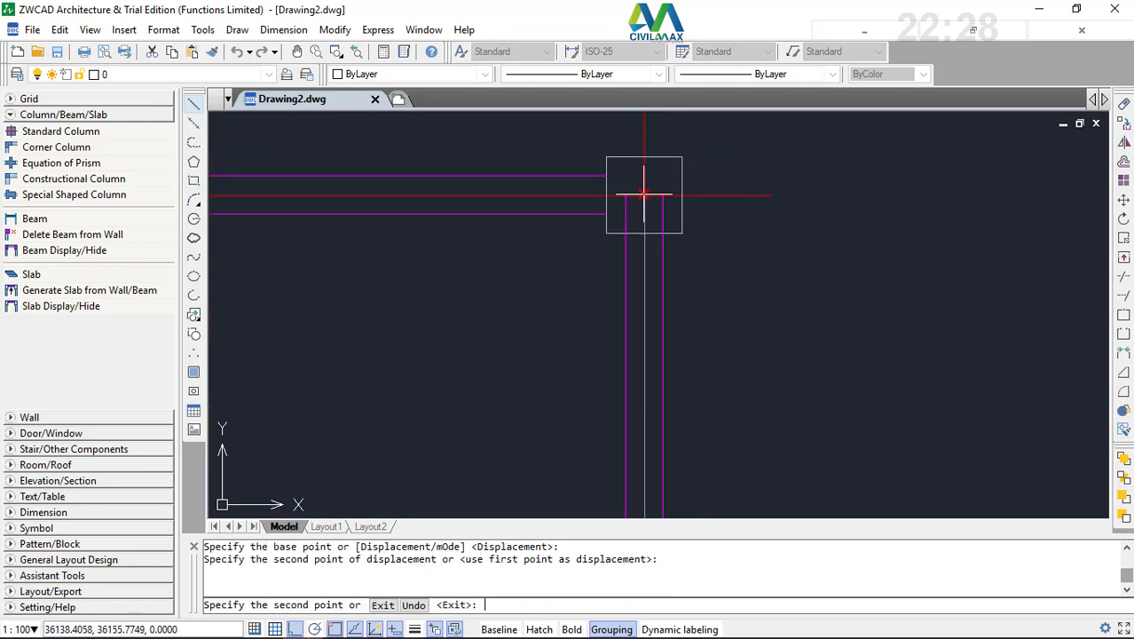
- Place further copies of the vertical beam at the third-row and fourth-row column centres on the rightmost axis
scroll(649, 181, down, 3)
scroll(653, 177, down, 3)
scroll(661, 319, up, 2)
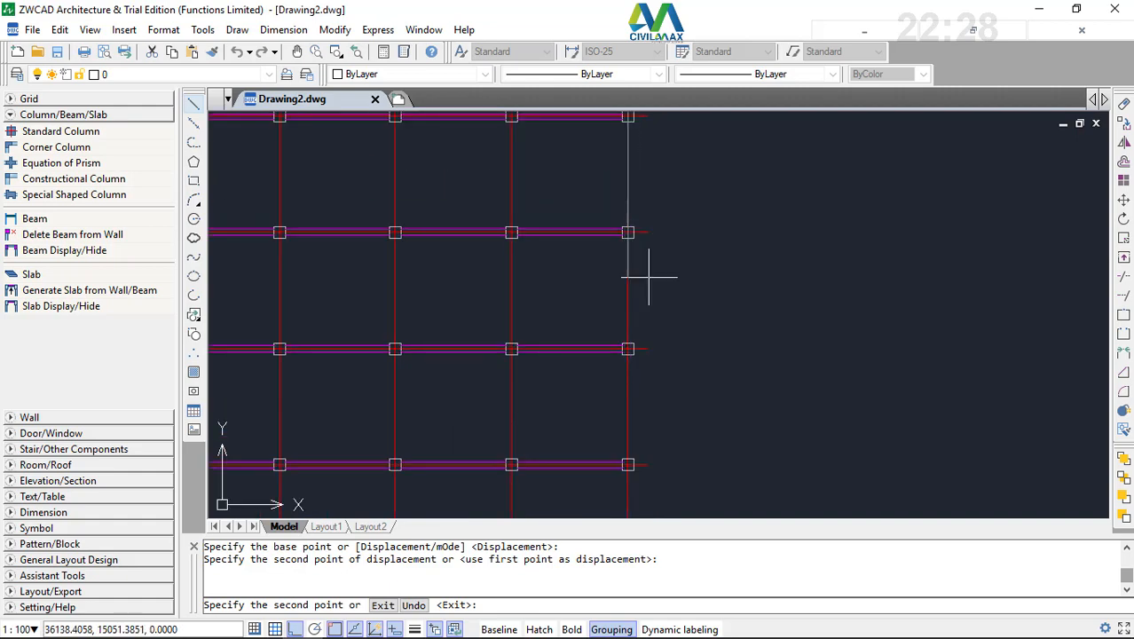
scroll(651, 244, down, 1)
scroll(640, 200, up, 4)
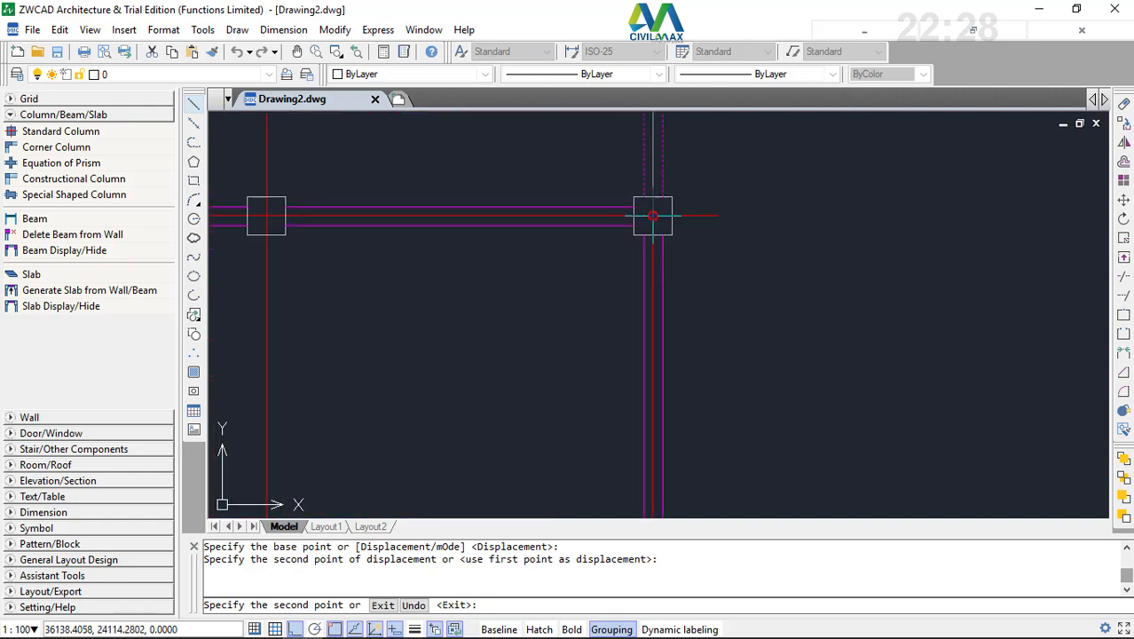
click(653, 216)
scroll(653, 213, down, 3)
scroll(663, 298, up, 3)
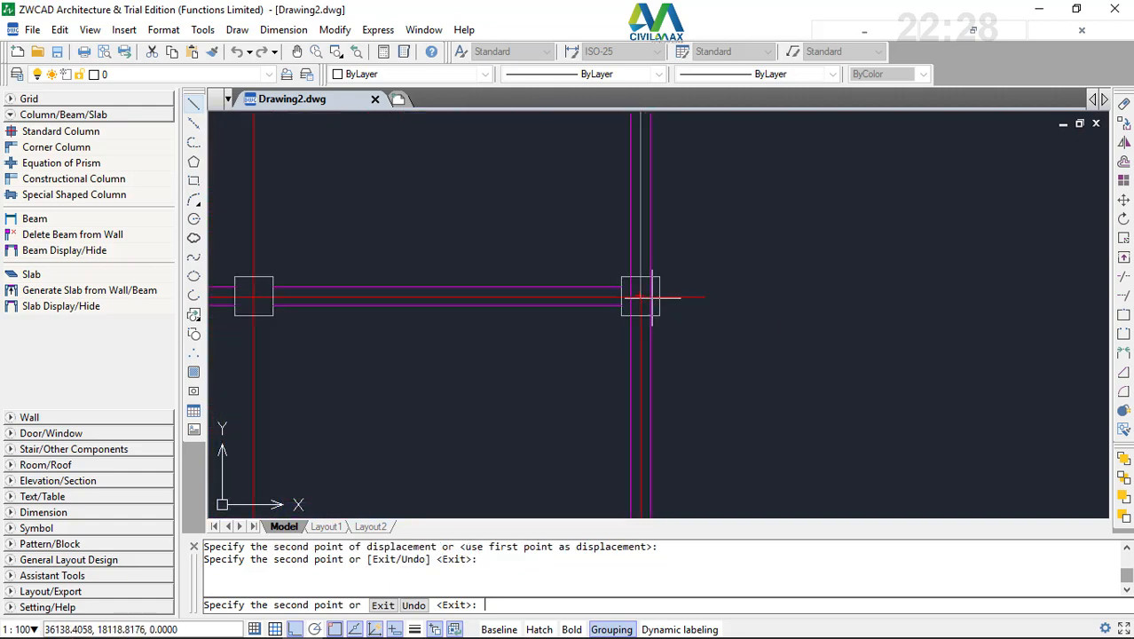
click(643, 300)
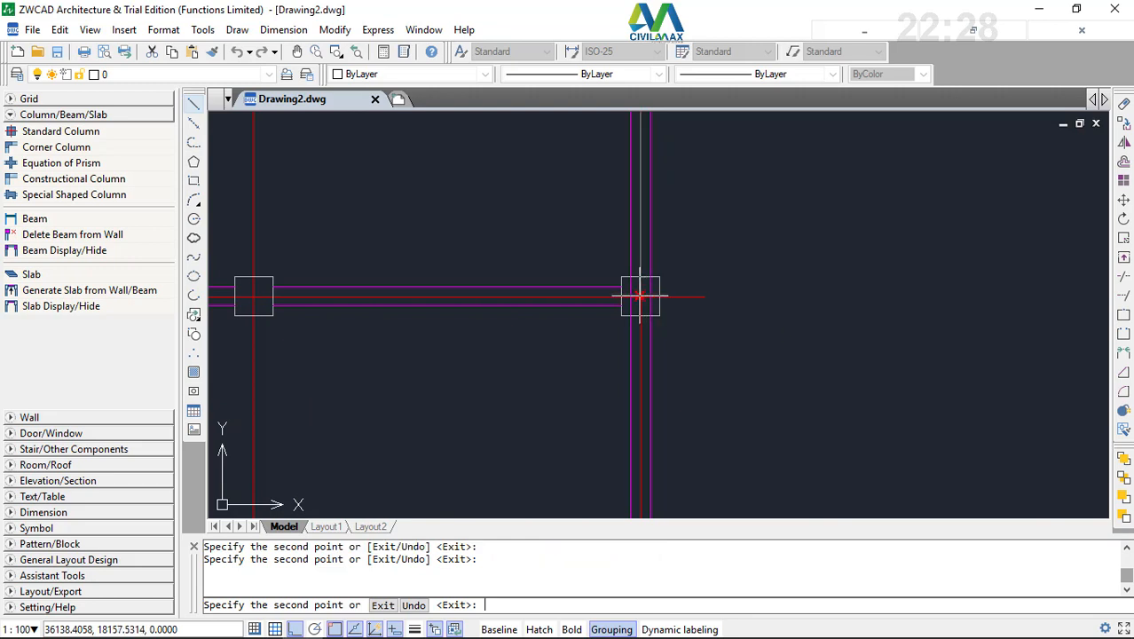
- Place copies of the vertical beam at the fifth-row and sixth-row column centres on the rightmost axis
scroll(658, 253, down, 3)
scroll(659, 253, down, 2)
scroll(716, 275, up, 6)
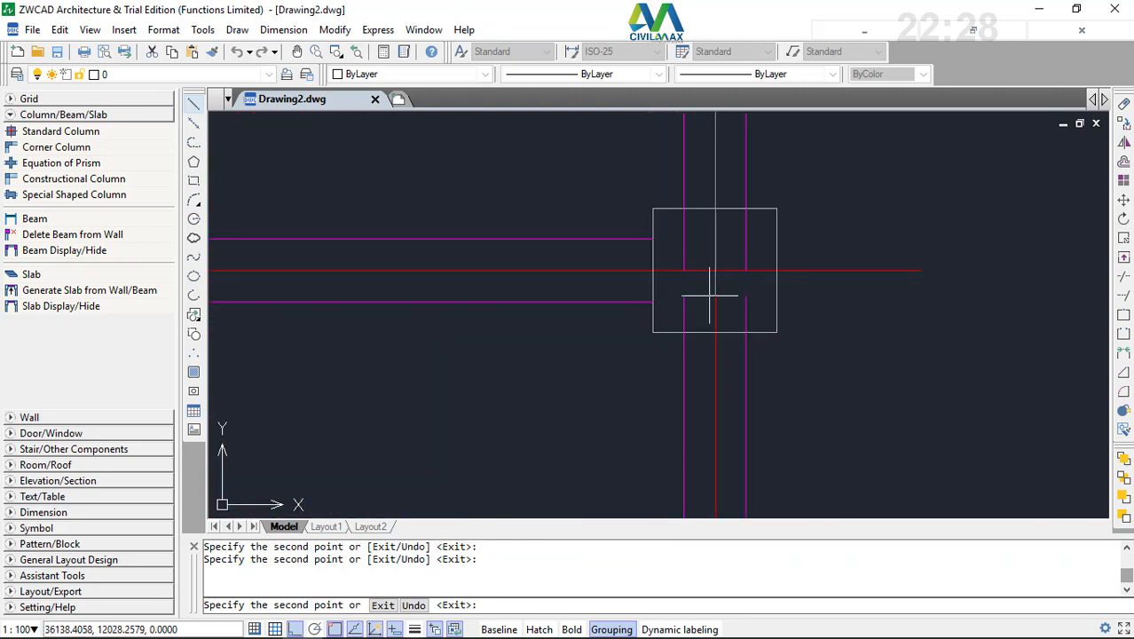
scroll(706, 258, down, 5)
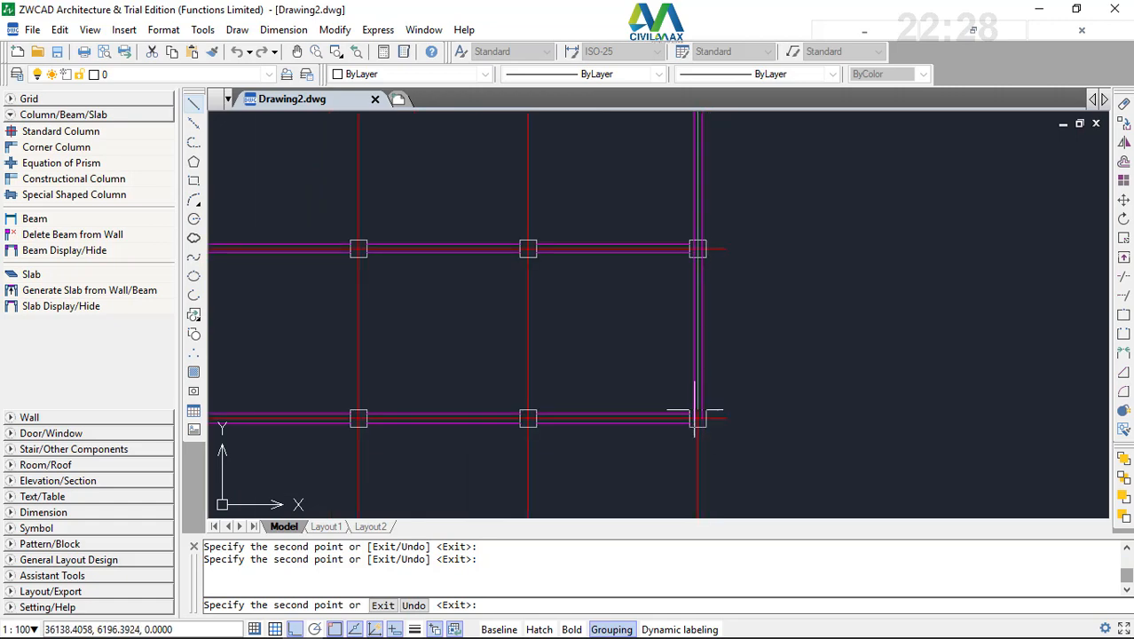
scroll(706, 417, up, 2)
scroll(691, 435, up, 2)
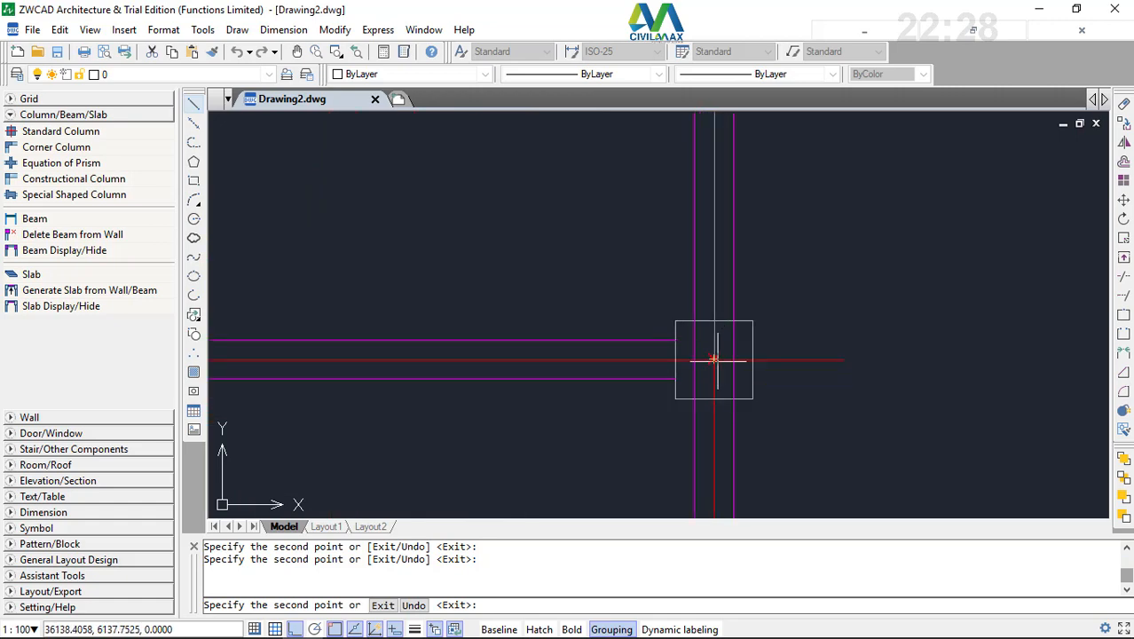
scroll(714, 360, down, 8)
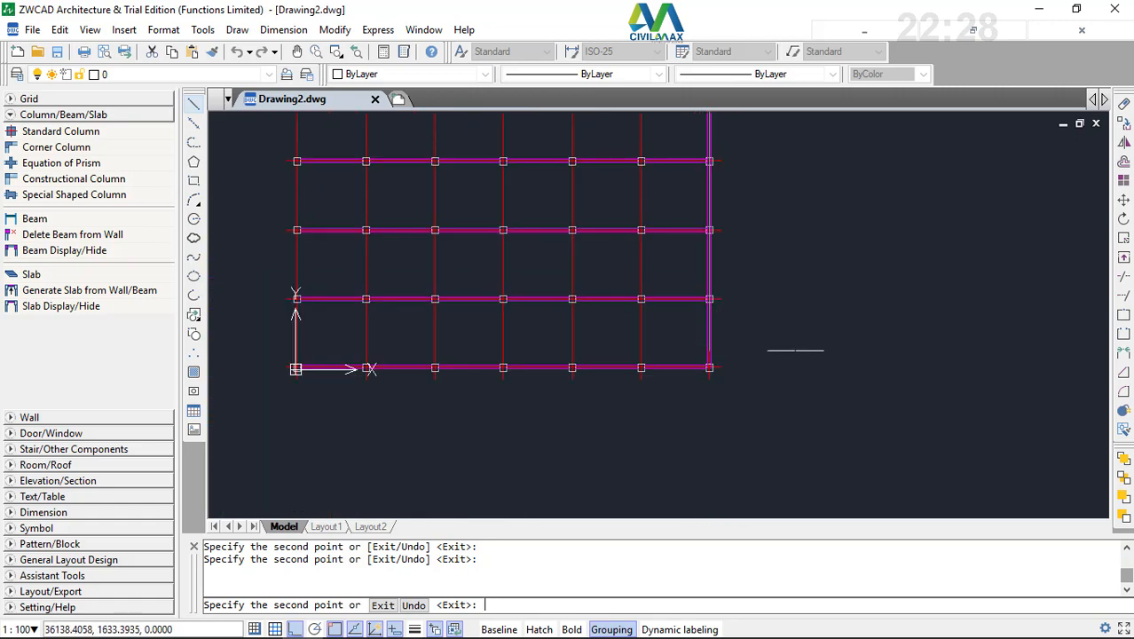
- Place copies of the vertical beam on the leftmost axis at its top and second-row column centres
scroll(676, 264, up, 6)
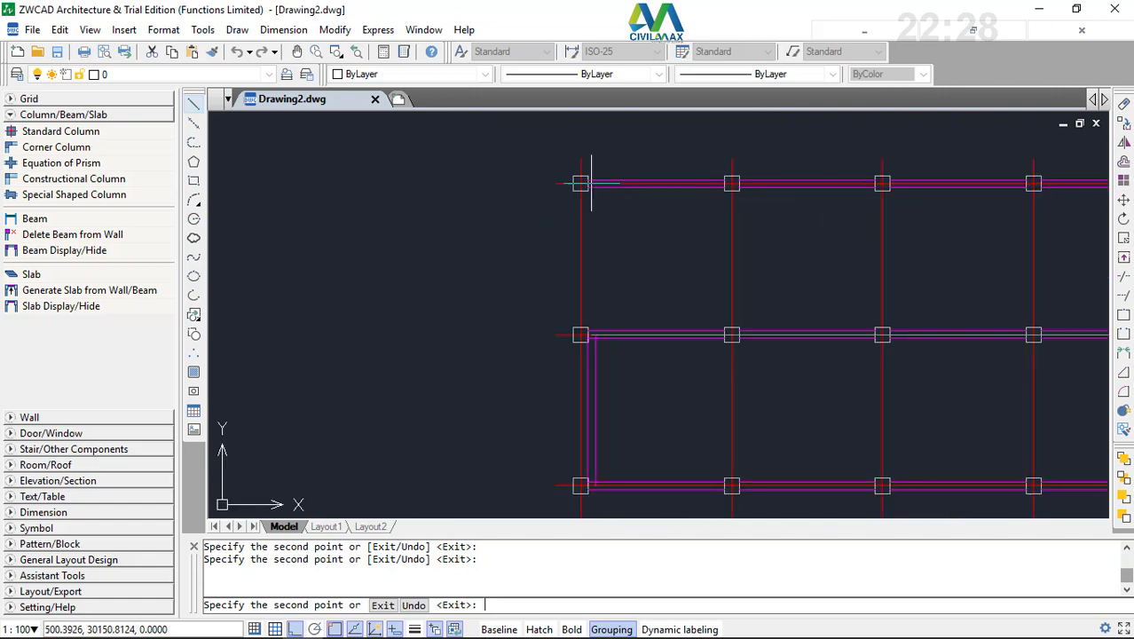
scroll(585, 182, down, 7)
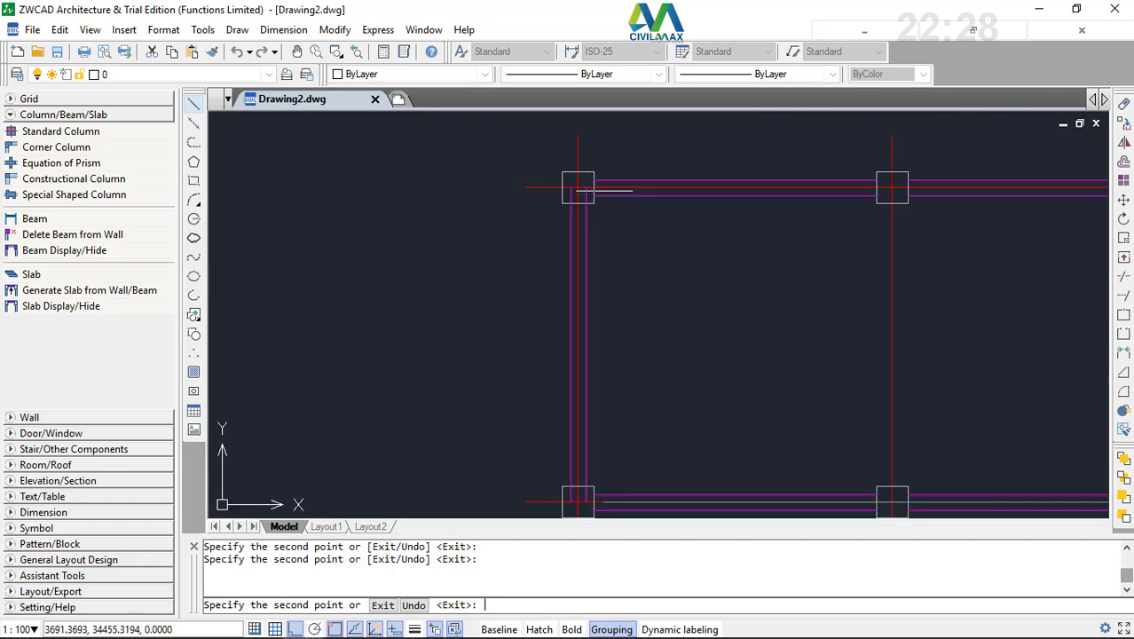
scroll(608, 245, up, 7)
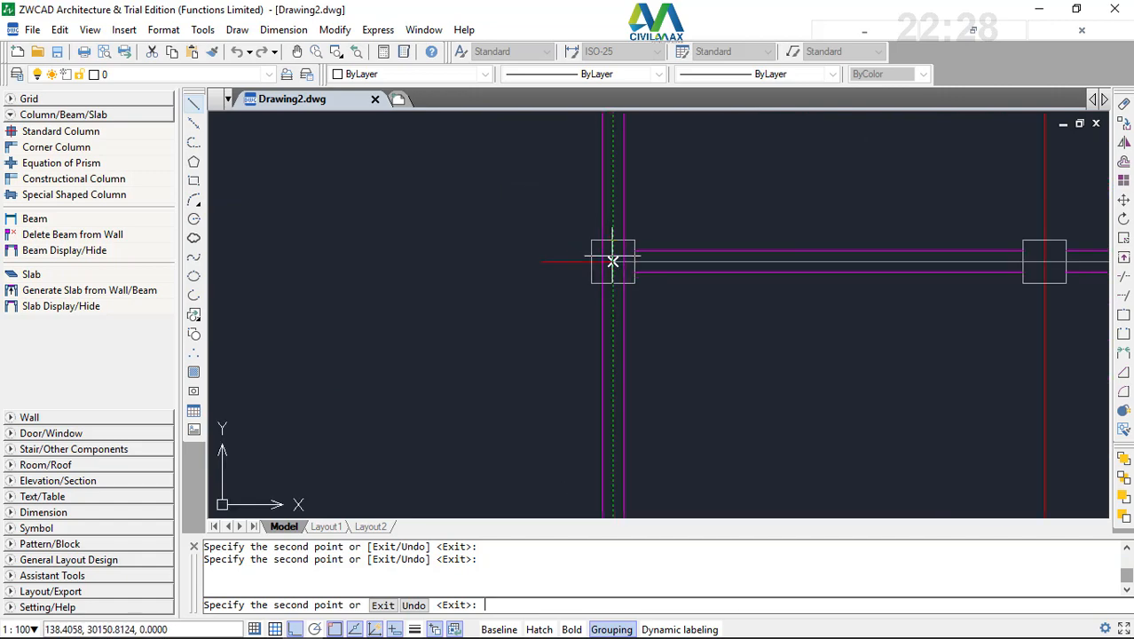
- Place vertical beam copies on the leftmost axis at the fourth-row and third-row column centres
scroll(613, 256, down, 6)
scroll(635, 309, up, 4)
scroll(635, 308, up, 4)
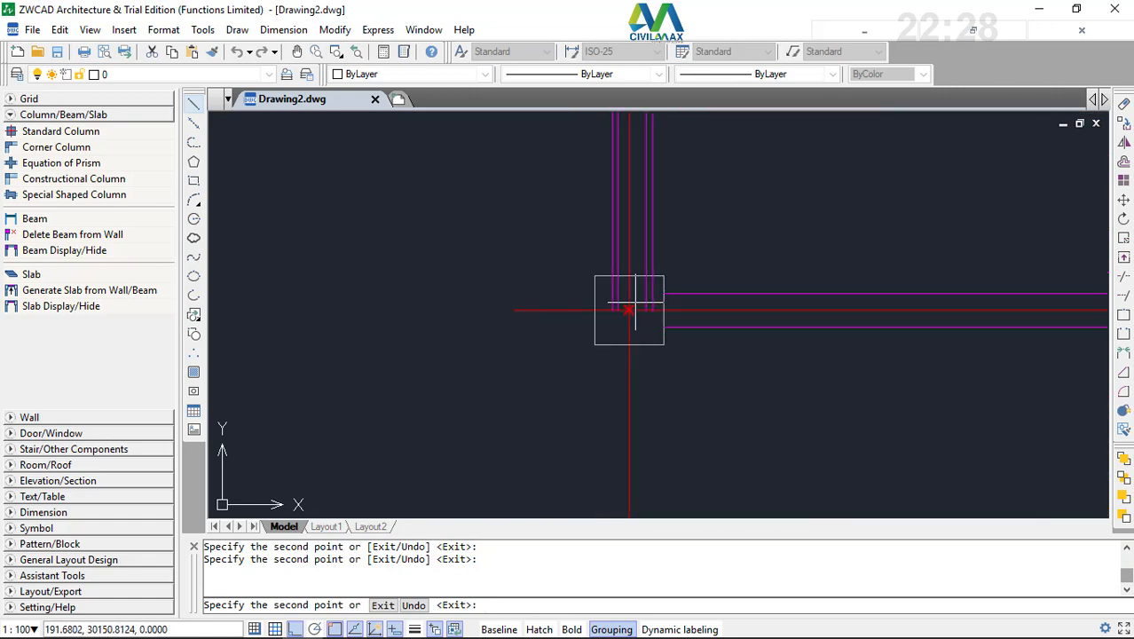
scroll(628, 310, down, 7)
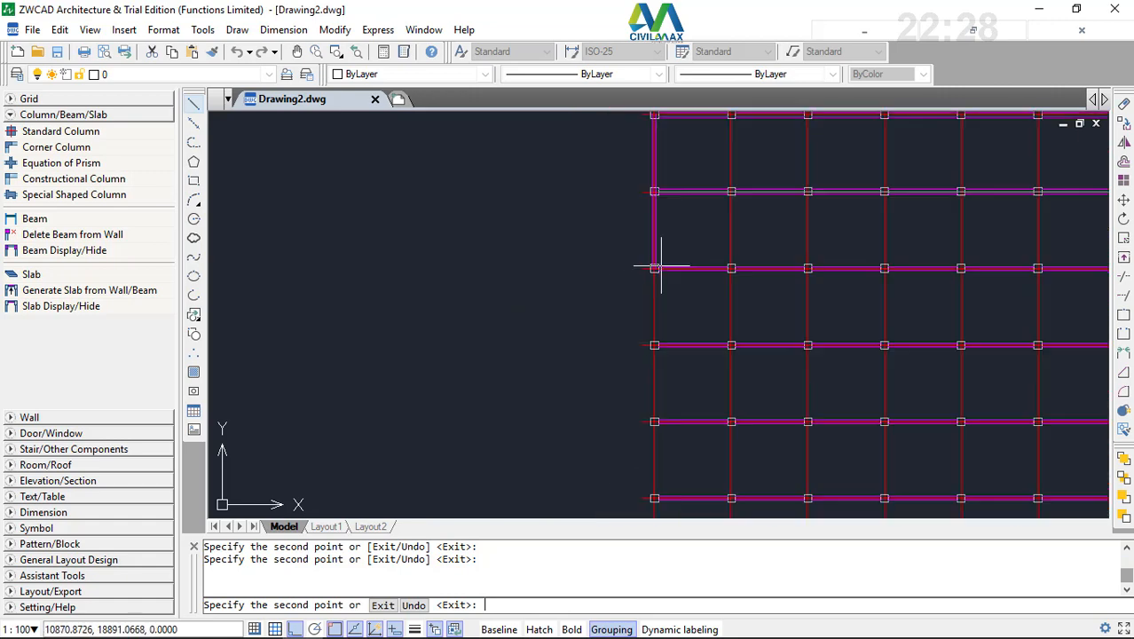
scroll(666, 346, up, 3)
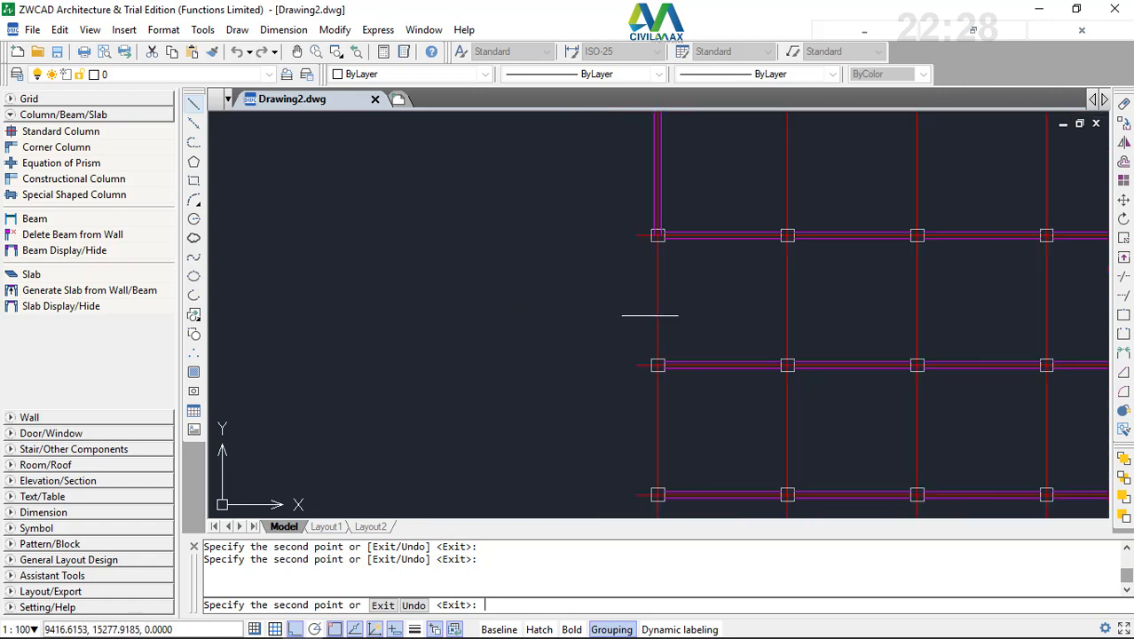
click(660, 379)
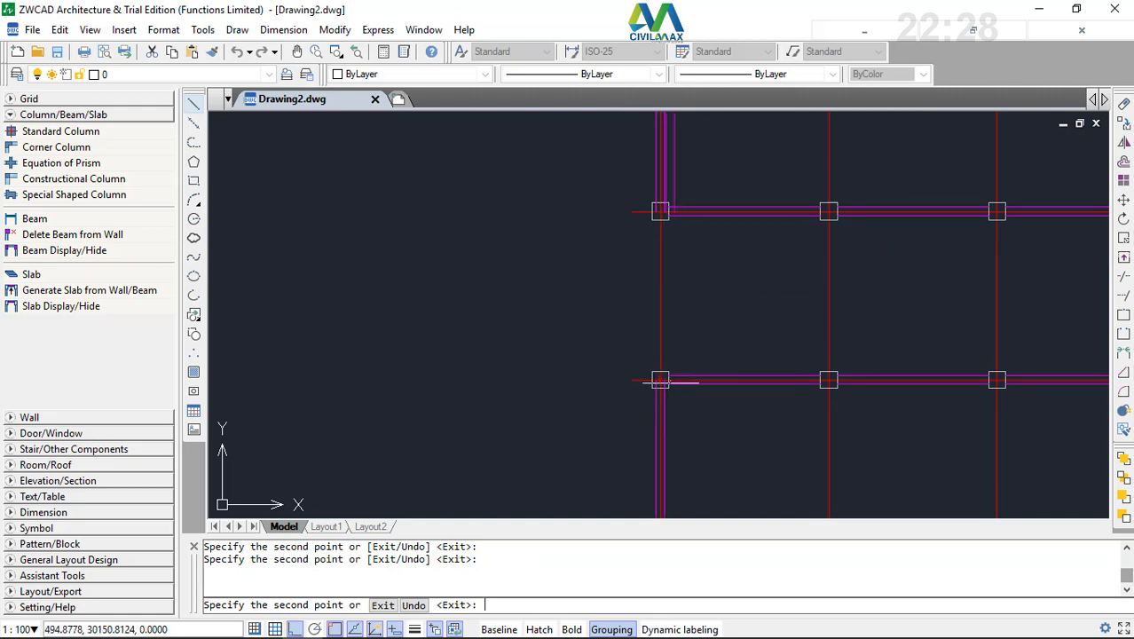
scroll(670, 354, up, 3)
scroll(686, 321, down, 3)
scroll(669, 188, up, 5)
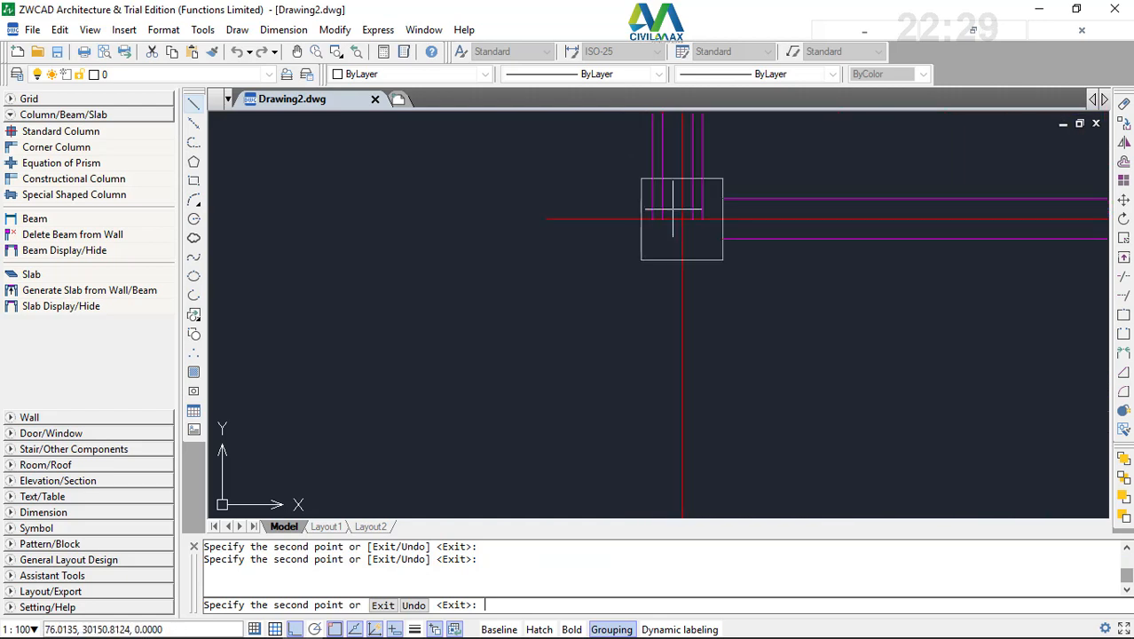
click(682, 219)
- Place vertical beam copies at the fifth-row and sixth-row column centres of the leftmost axis, and end the Copy command
scroll(690, 220, down, 3)
scroll(693, 391, down, 5)
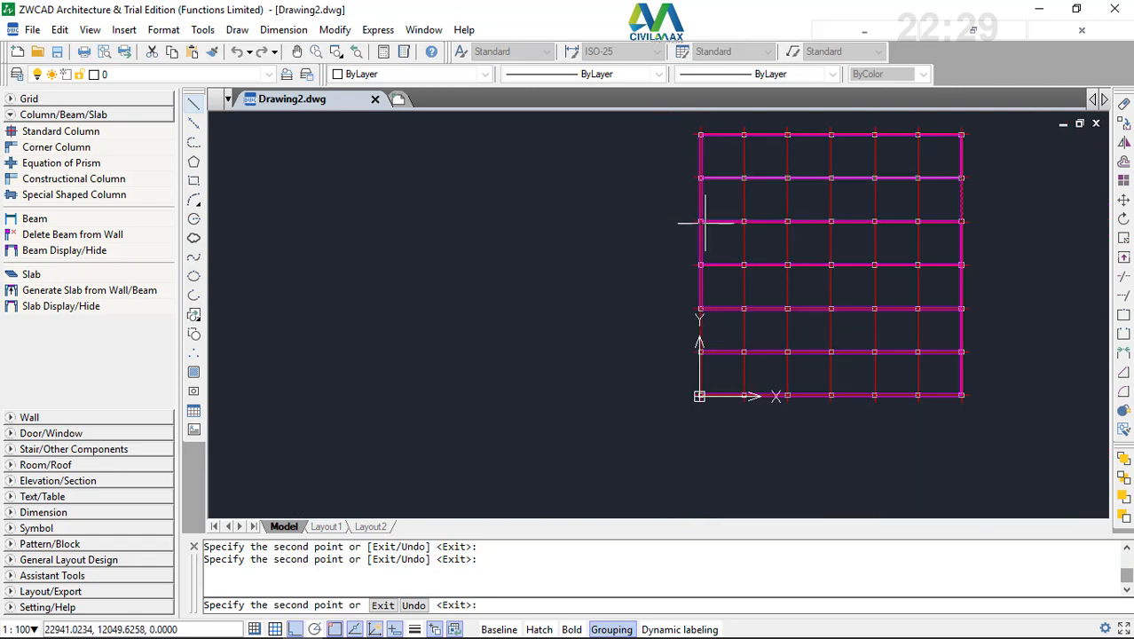
scroll(722, 335, up, 3)
scroll(678, 375, up, 3)
scroll(668, 223, up, 5)
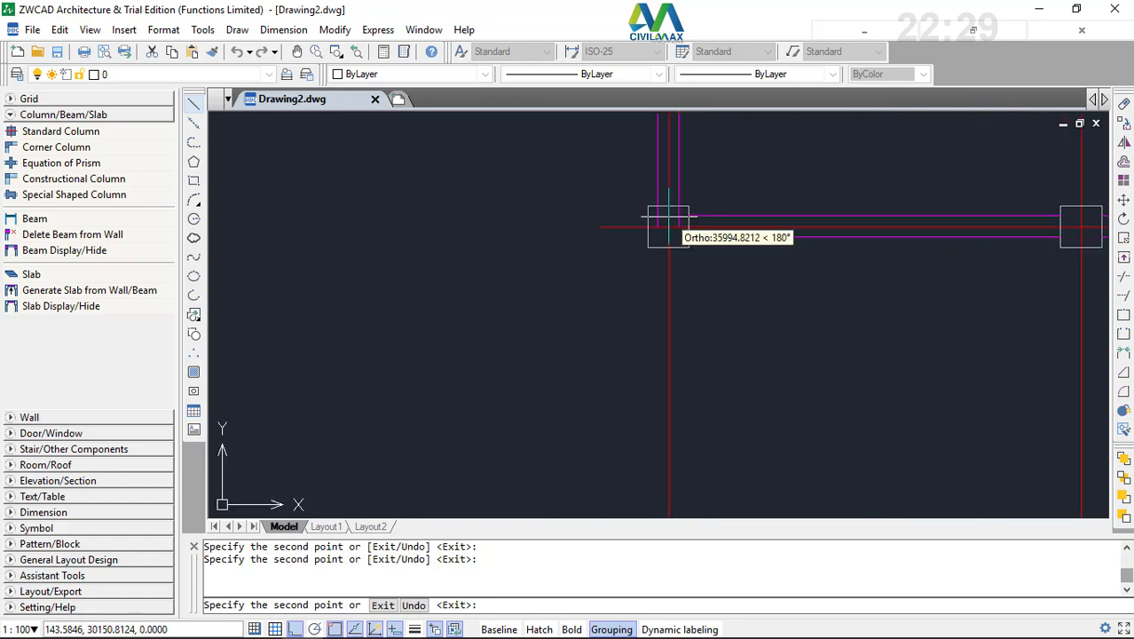
scroll(668, 231, down, 5)
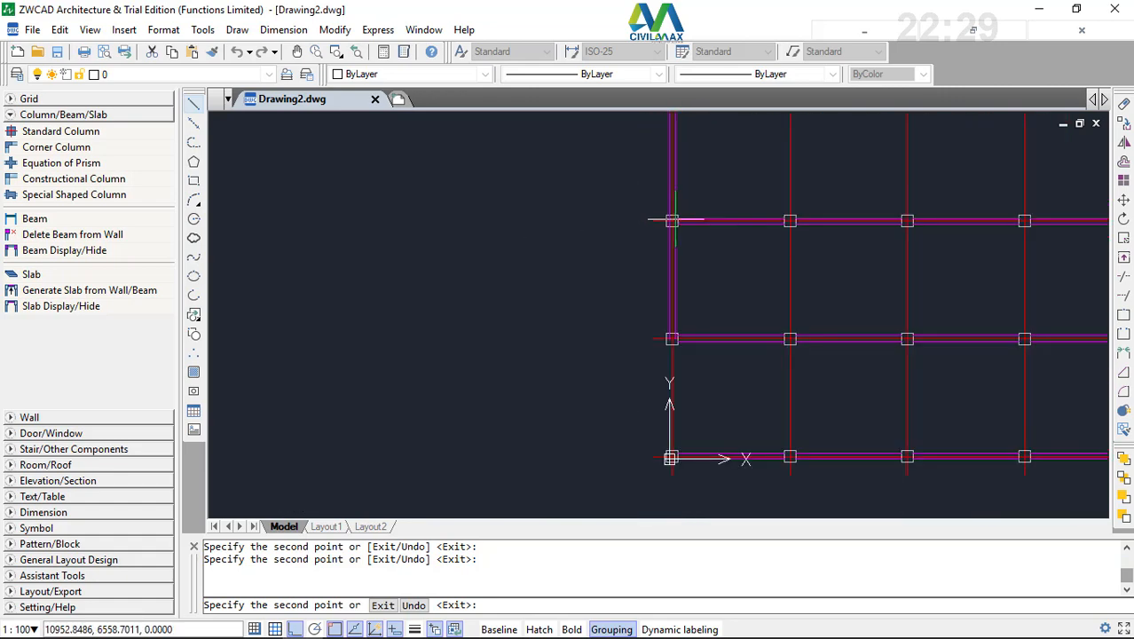
scroll(656, 273, up, 5)
scroll(646, 273, up, 5)
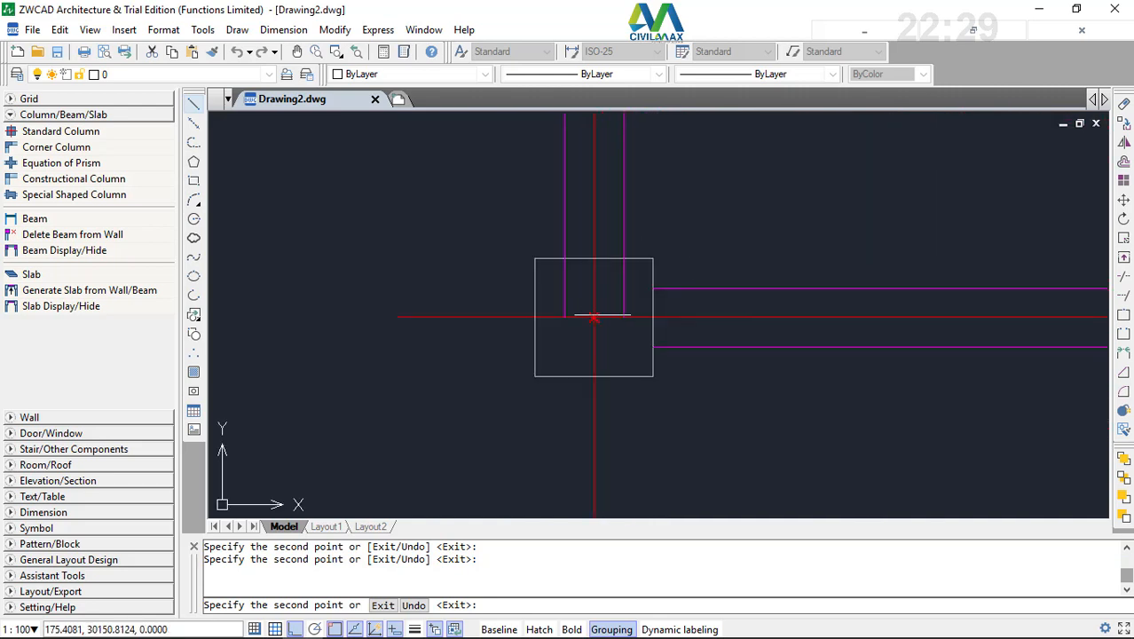
scroll(593, 317, down, 6)
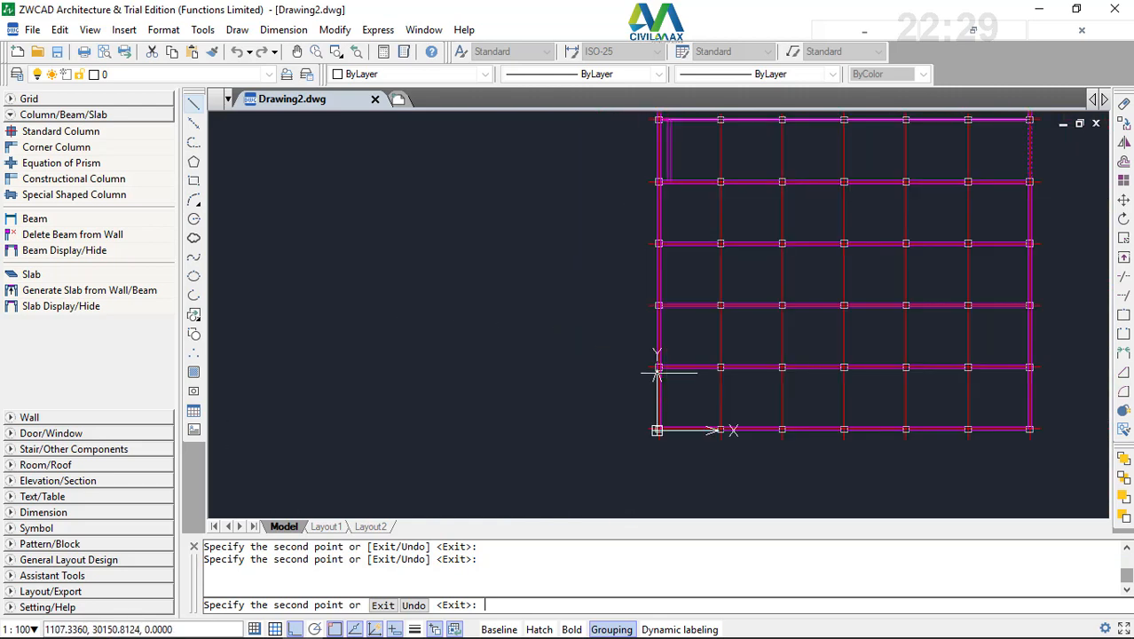
right_click(833, 282)
click(866, 293)
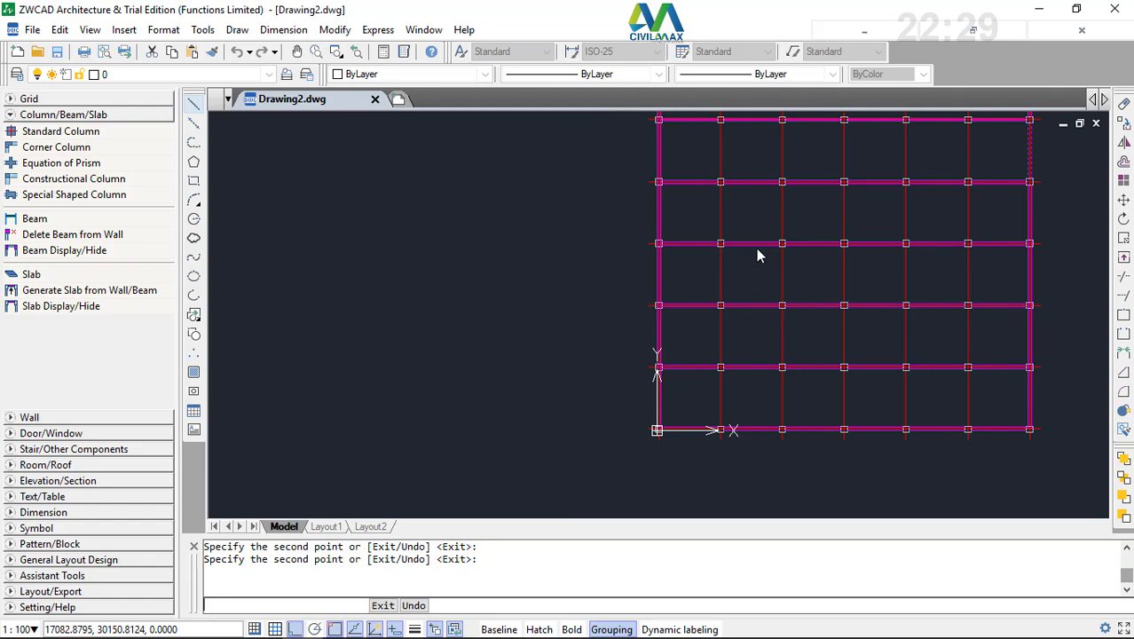
- Select all six vertical beams along the leftmost axis, from the top row down to the bottom row
scroll(757, 252, down, 3)
scroll(735, 218, up, 5)
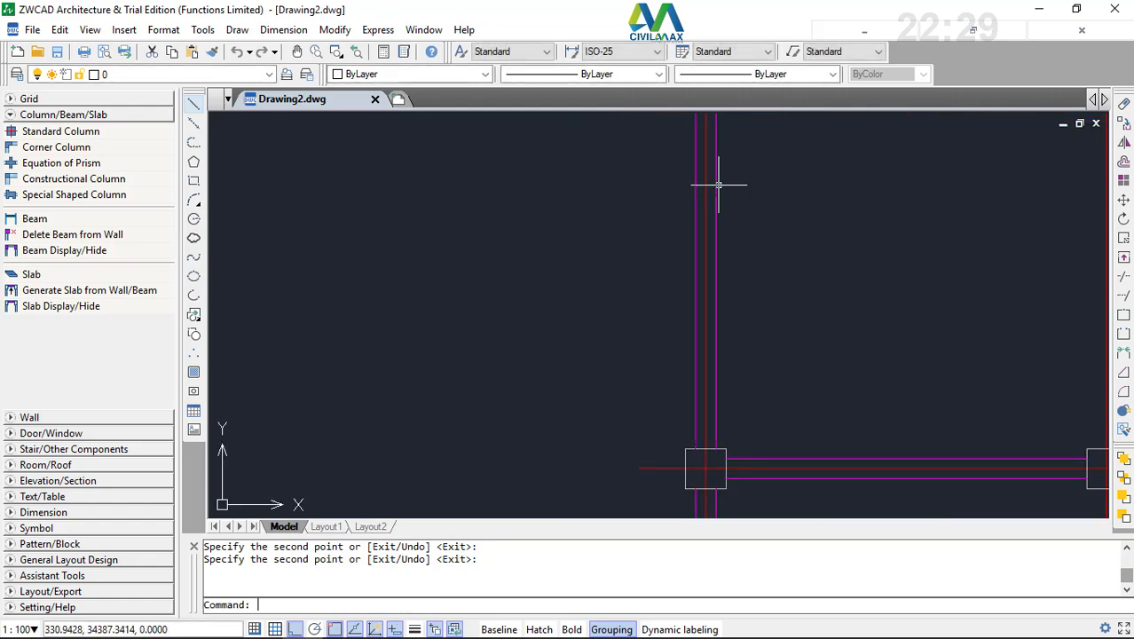
click(719, 186)
click(717, 211)
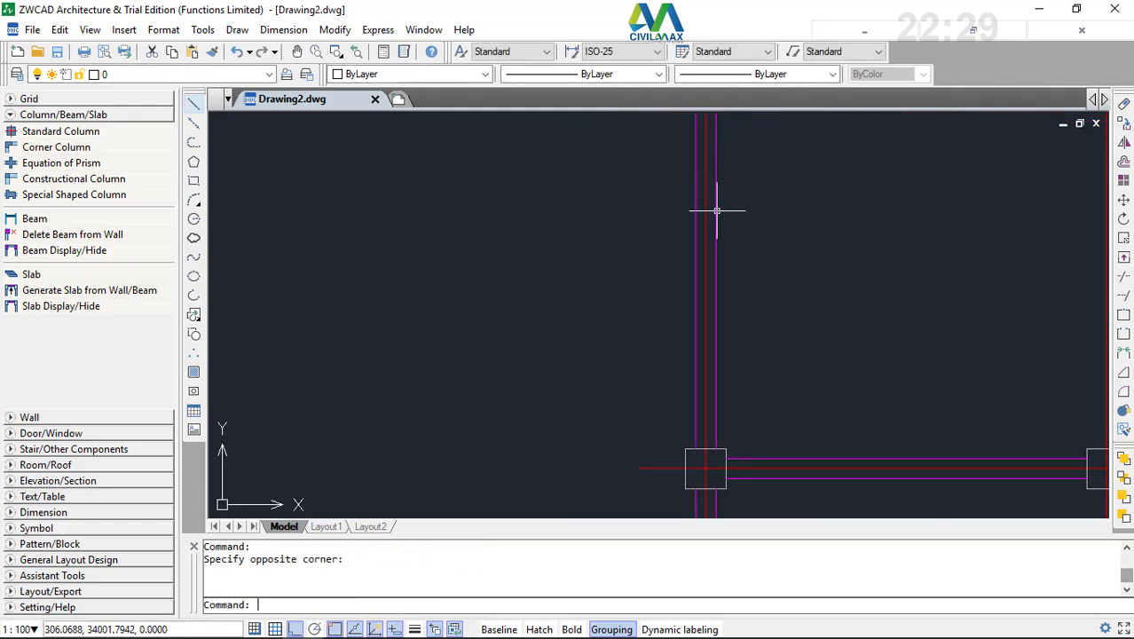
click(717, 210)
scroll(717, 211, down, 4)
scroll(714, 329, up, 4)
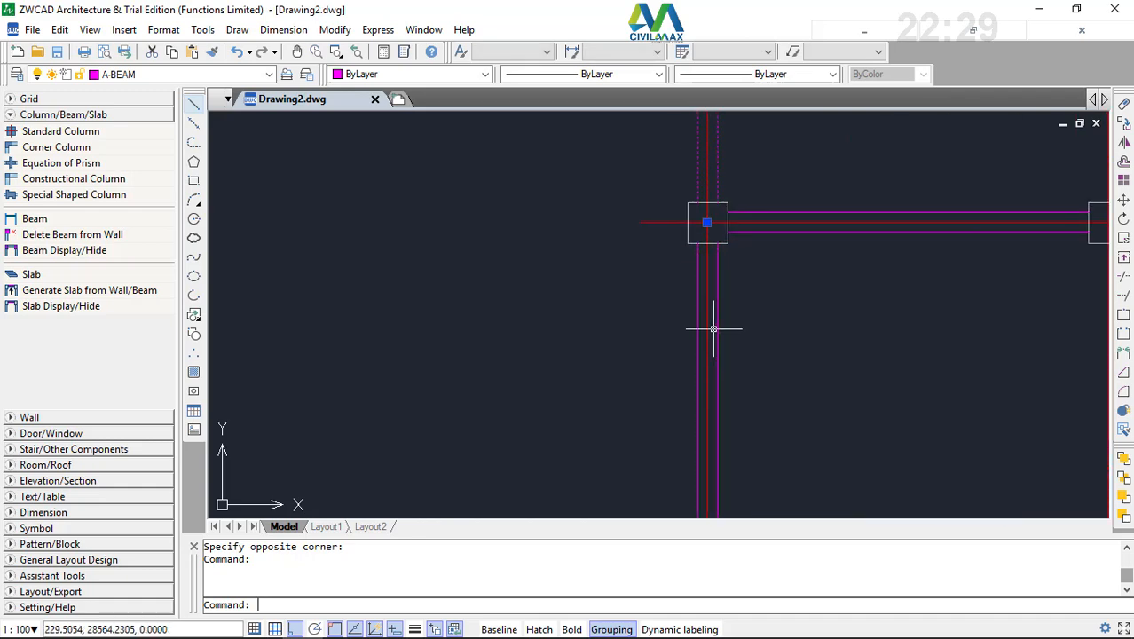
scroll(718, 324, down, 4)
scroll(701, 353, up, 5)
key(Escape)
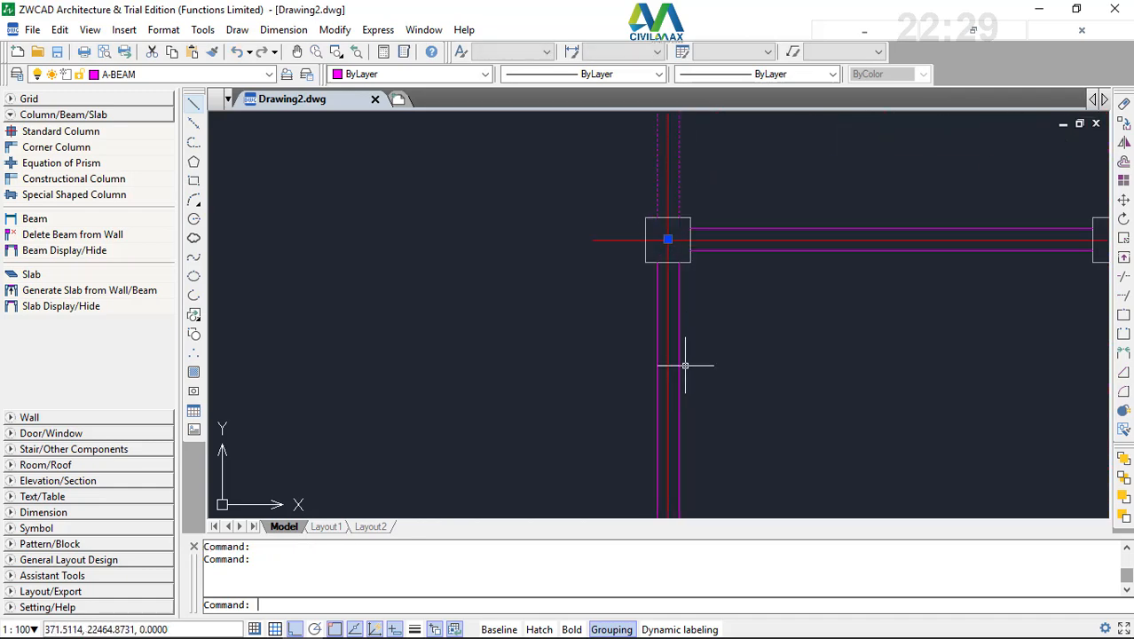
scroll(680, 357, down, 4)
scroll(671, 324, up, 4)
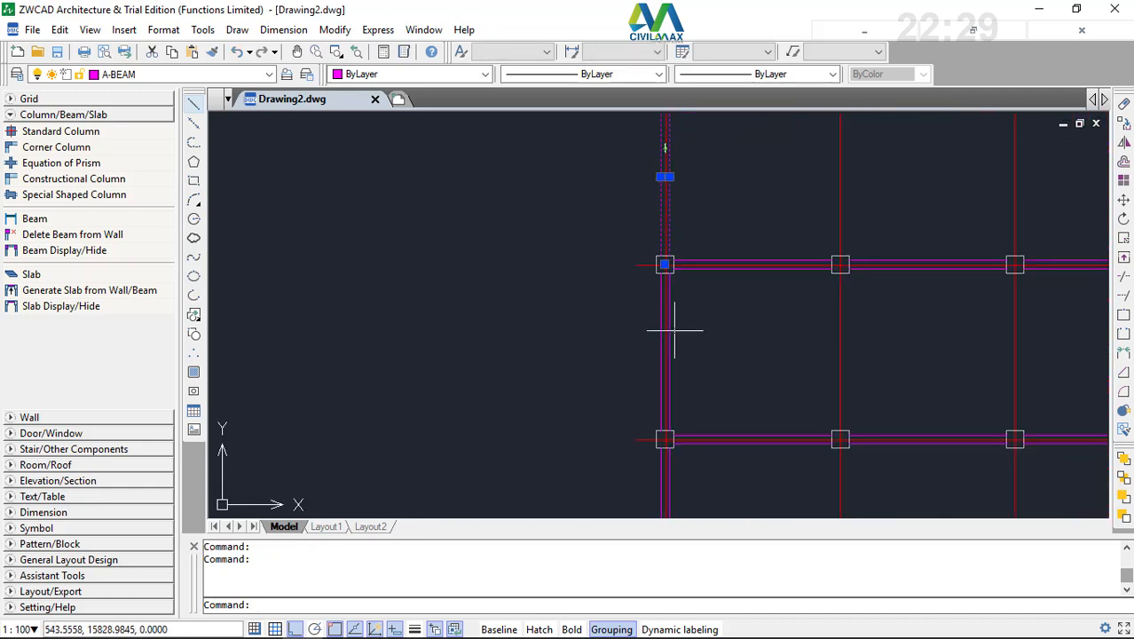
scroll(667, 315, down, 4)
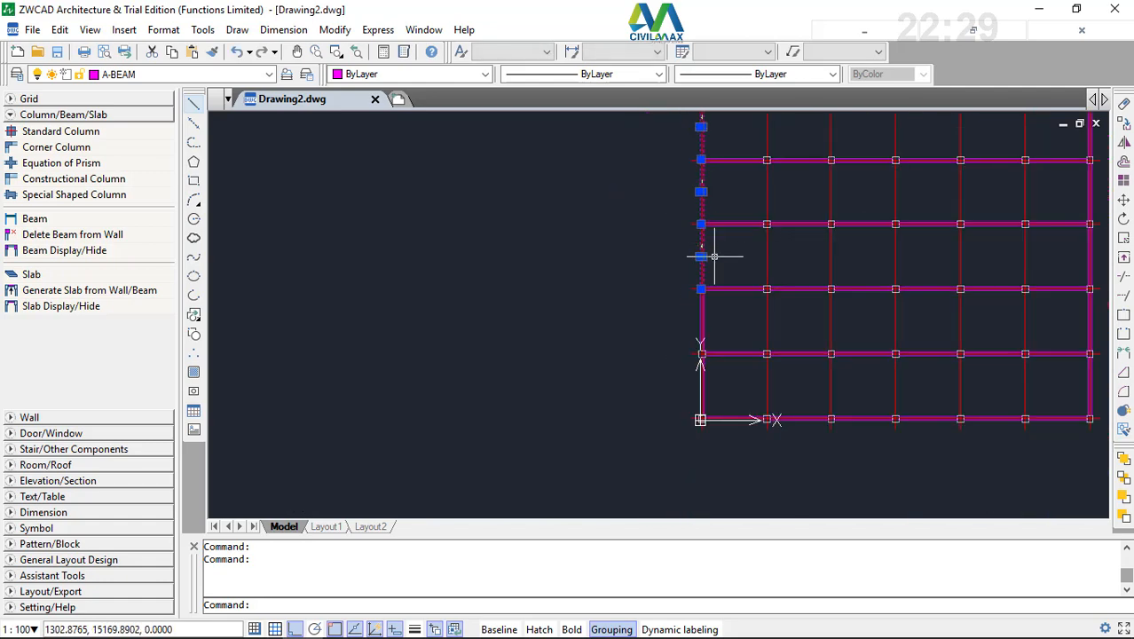
scroll(710, 267, up, 4)
scroll(690, 284, down, 4)
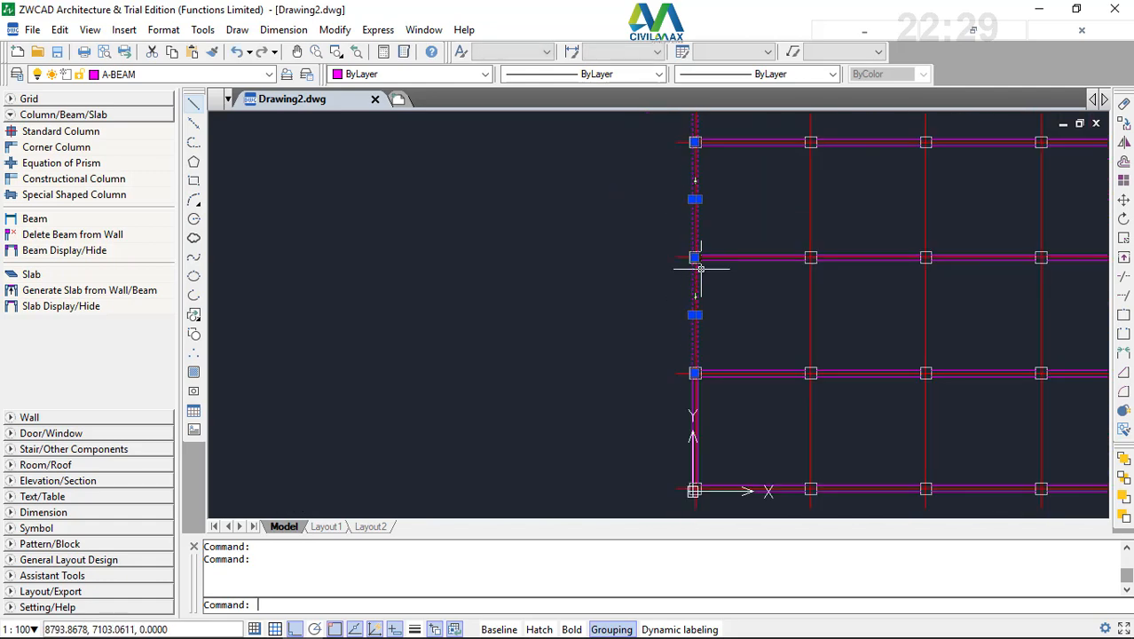
scroll(710, 348, up, 4)
click(670, 342)
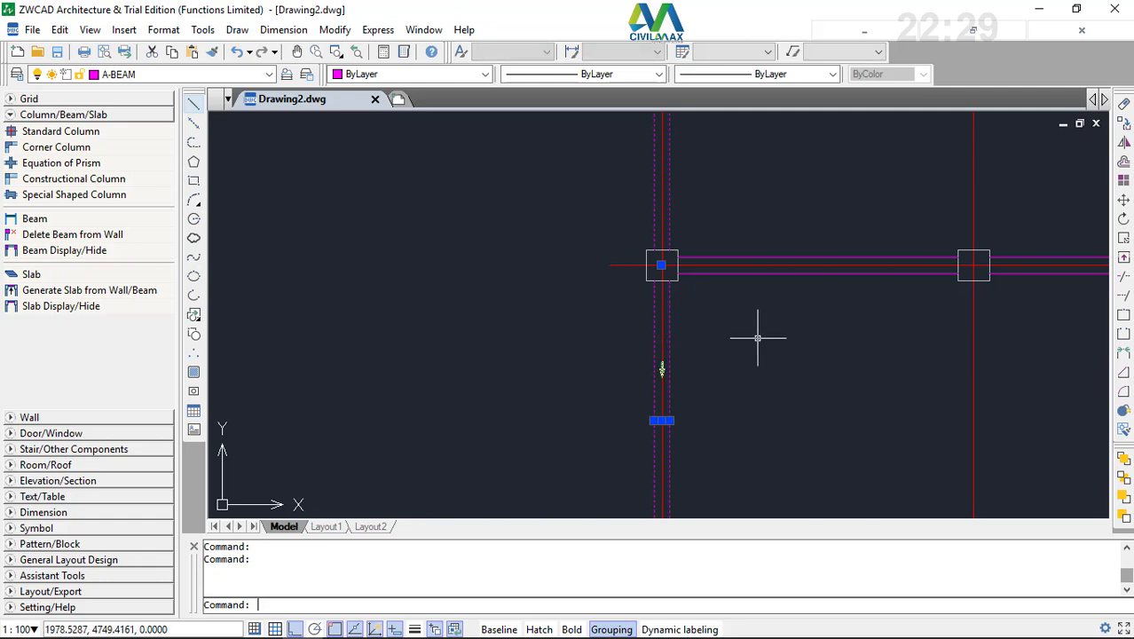
right_click(760, 342)
click(723, 205)
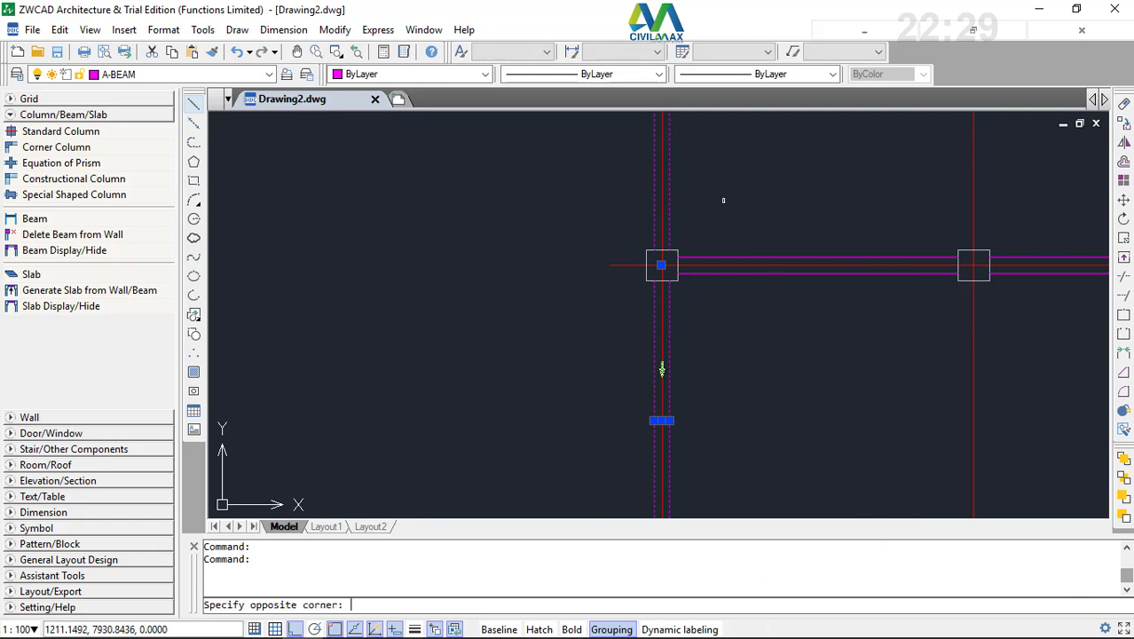
click(735, 192)
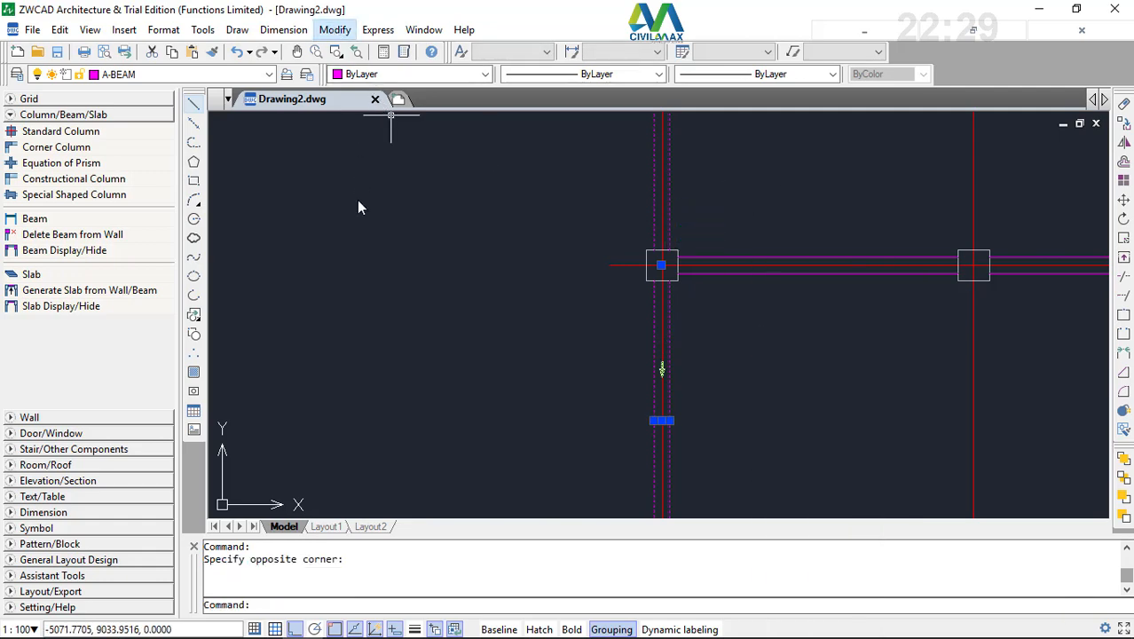
- Copy the selected beams from the leftmost axis's bottom column centre to the bottom column centre of the second vertical axis
click(335, 30)
click(353, 177)
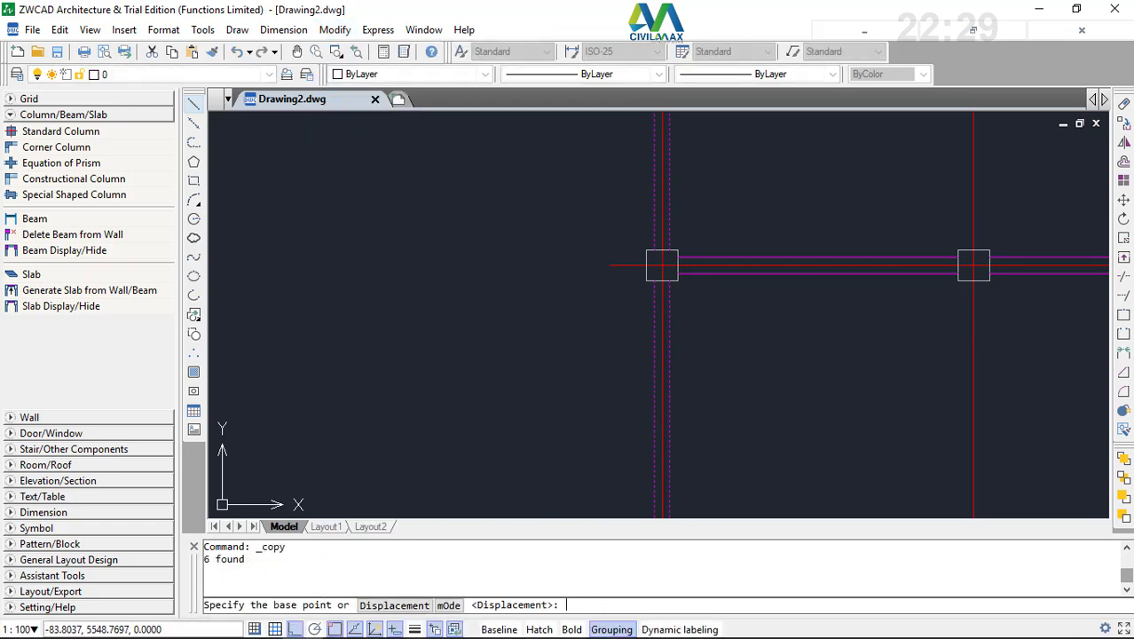
scroll(653, 299, down, 3)
scroll(635, 337, up, 5)
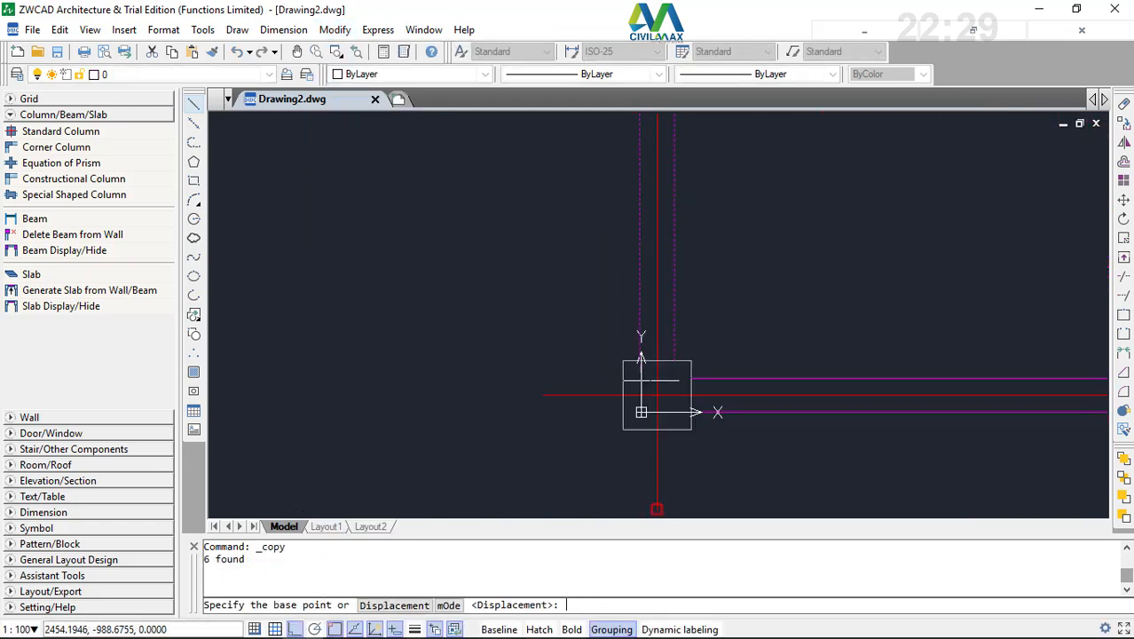
scroll(657, 395, up, 2)
click(660, 405)
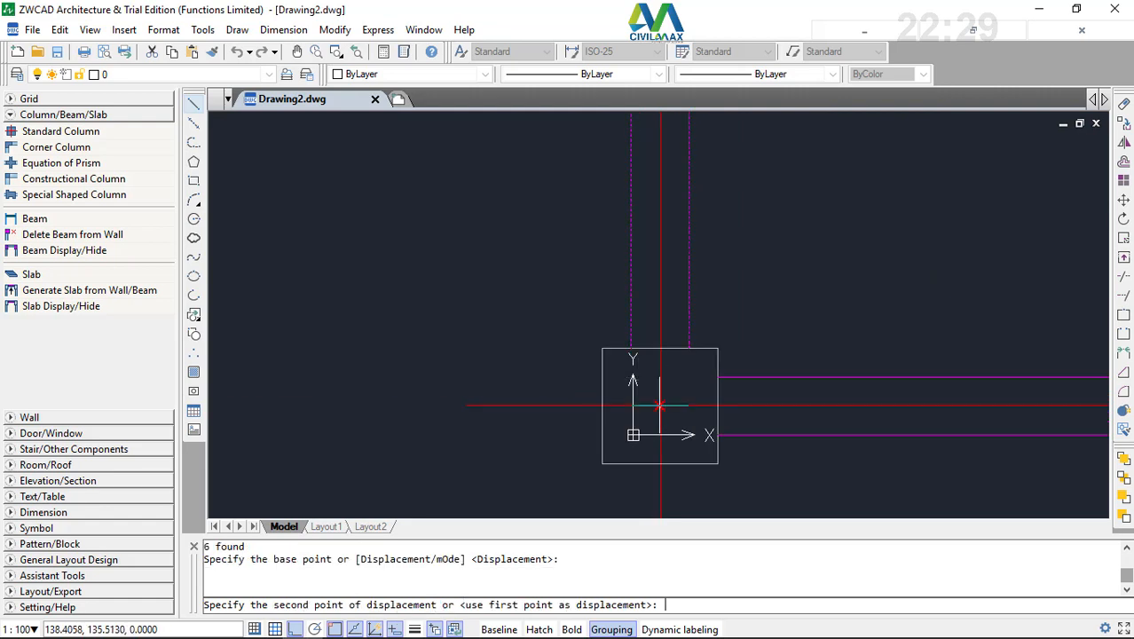
scroll(661, 408, down, 4)
scroll(736, 413, up, 3)
scroll(738, 413, up, 4)
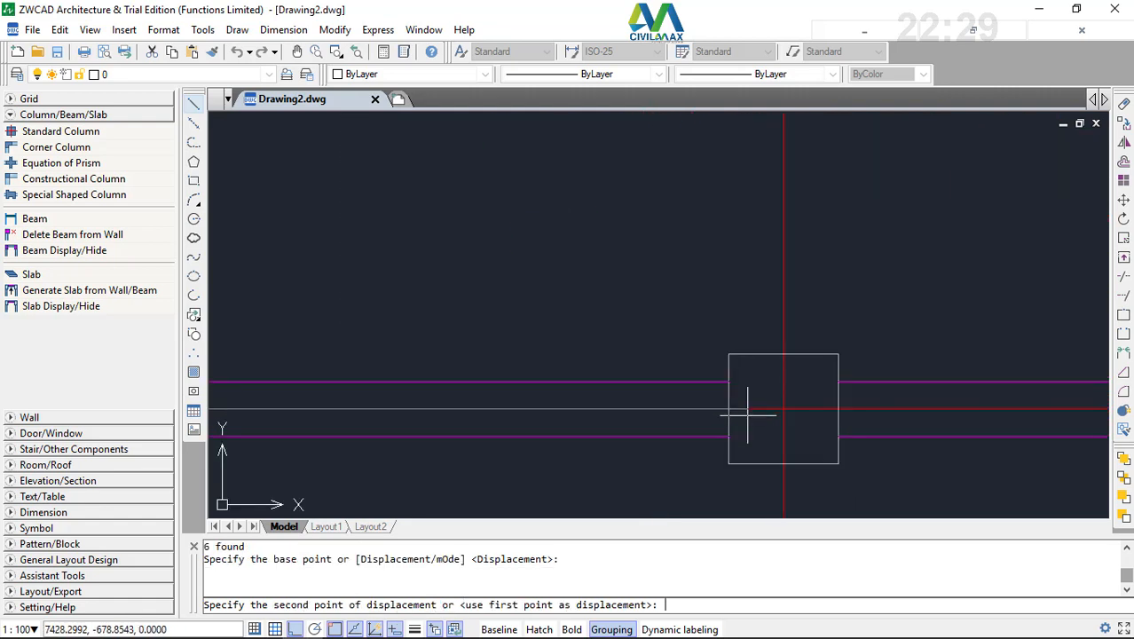
click(782, 408)
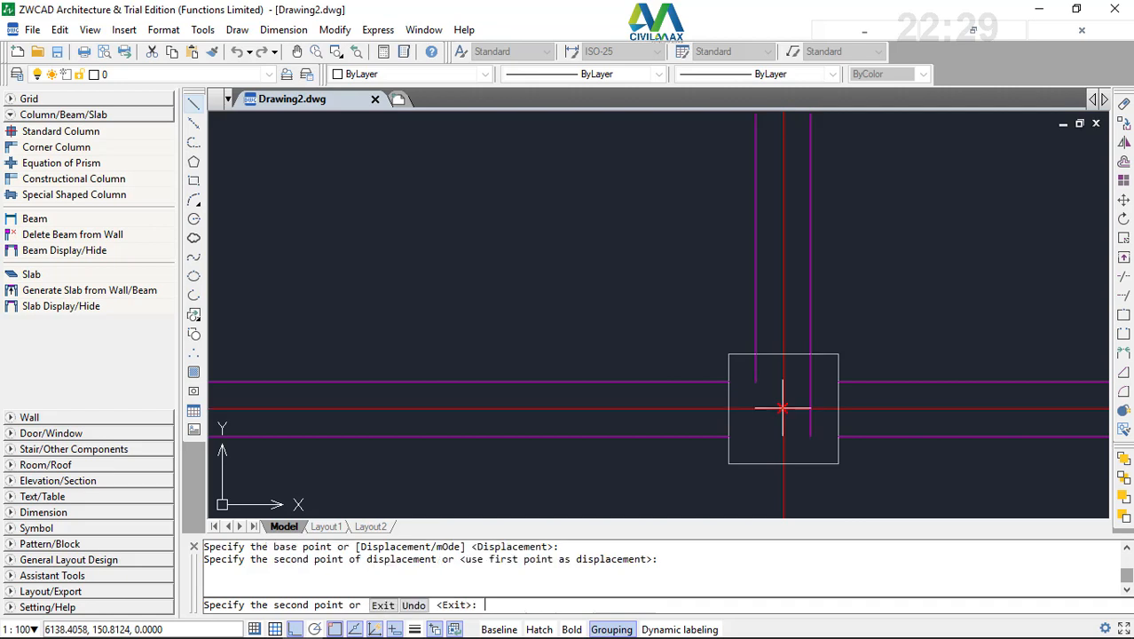
- Place copies of the beam line at the bottom column centres of the third and fourth vertical axes
scroll(674, 421, down, 5)
scroll(874, 430, up, 3)
scroll(877, 431, up, 3)
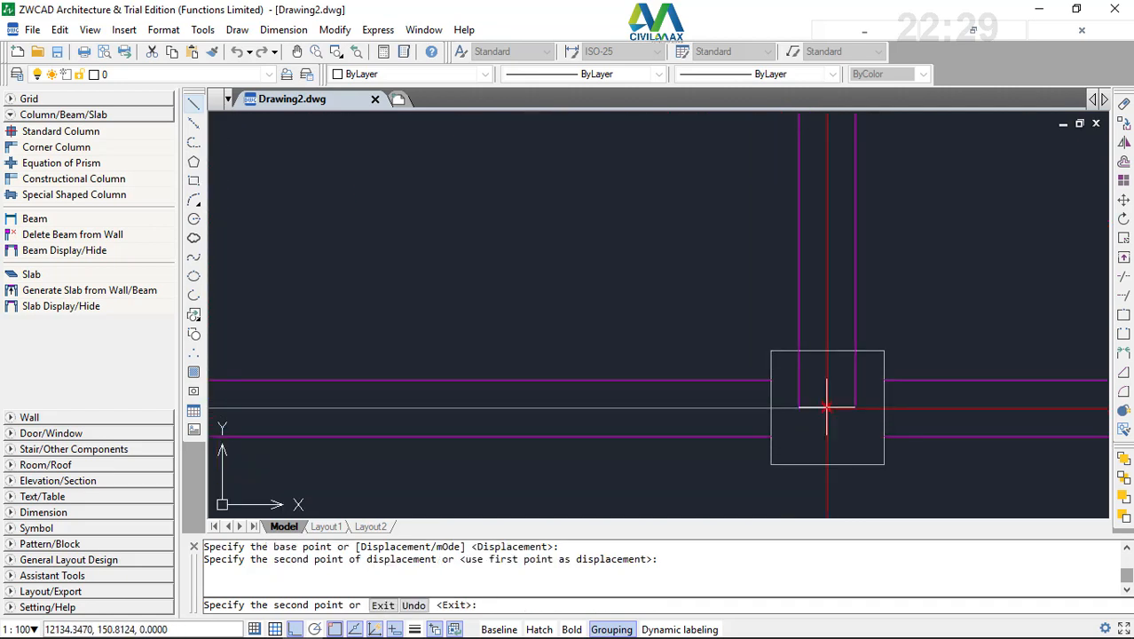
click(828, 401)
scroll(672, 424, down, 5)
scroll(901, 415, up, 4)
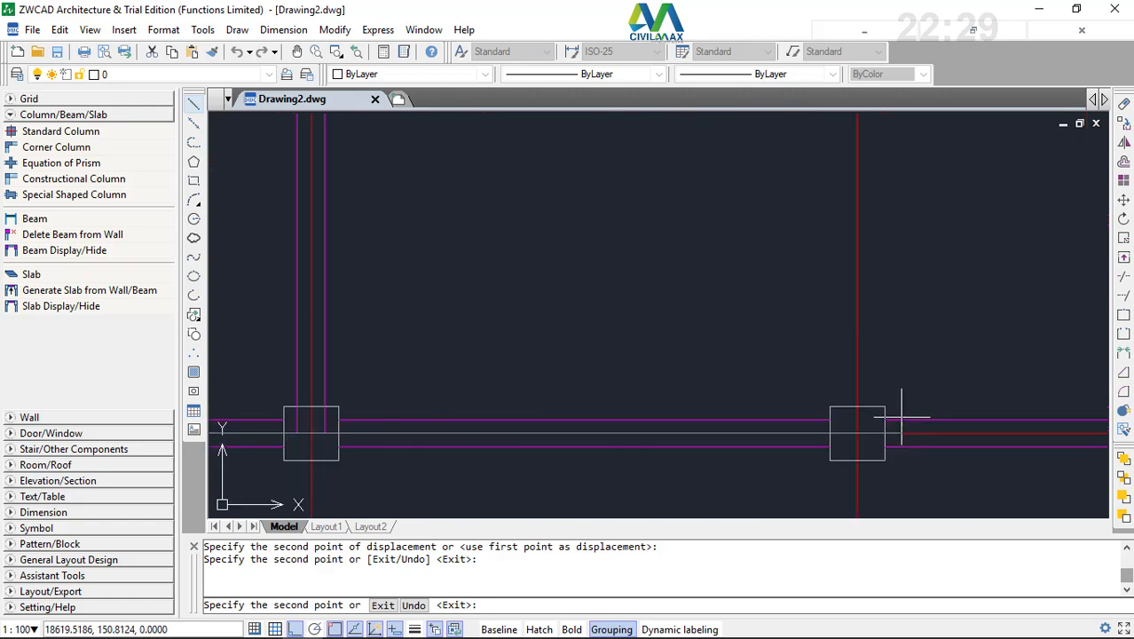
click(858, 431)
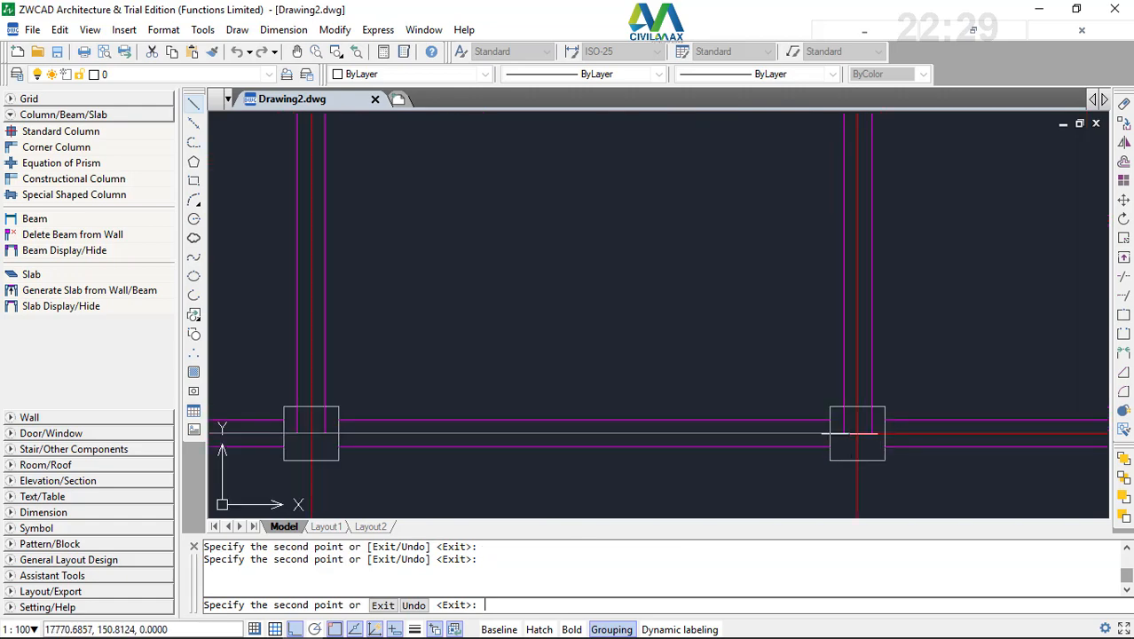
- Place copies of the beam line at the bottom column centres of the fifth and sixth vertical axes, and end the Copy command
scroll(764, 431, down, 5)
scroll(758, 430, up, 7)
scroll(815, 397, down, 3)
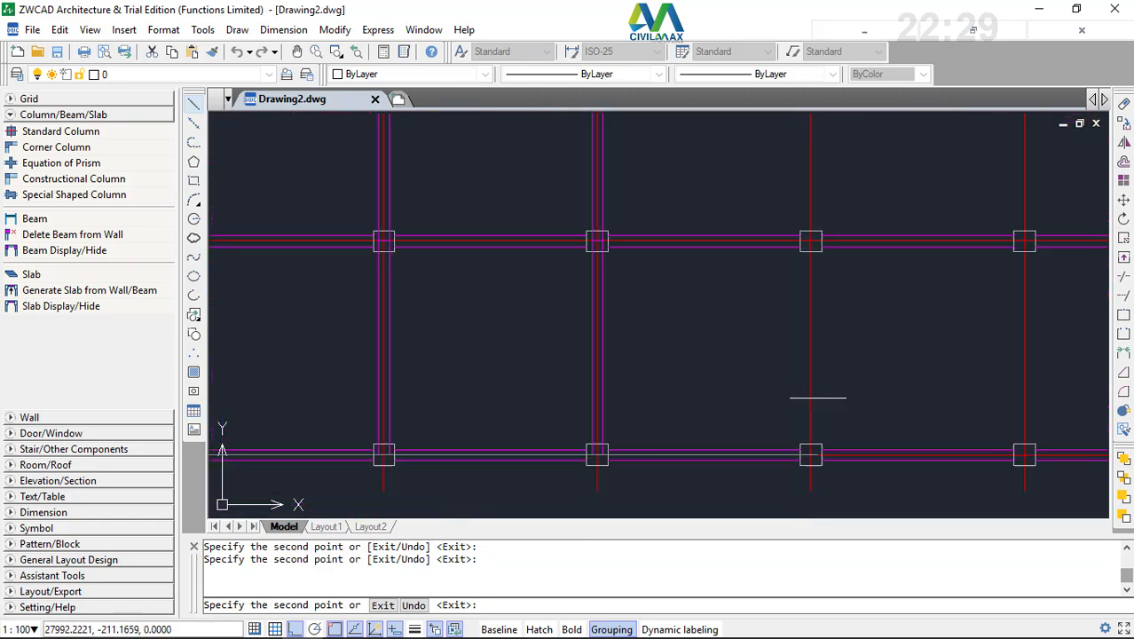
scroll(806, 454, up, 4)
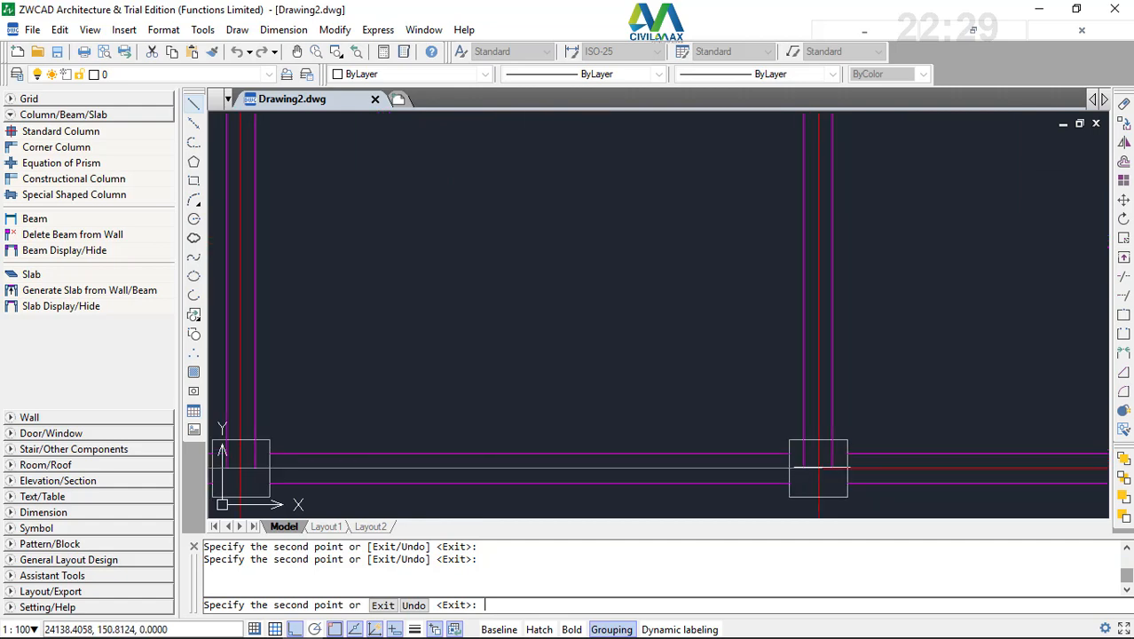
scroll(759, 414, down, 1)
scroll(772, 422, down, 5)
scroll(881, 405, up, 7)
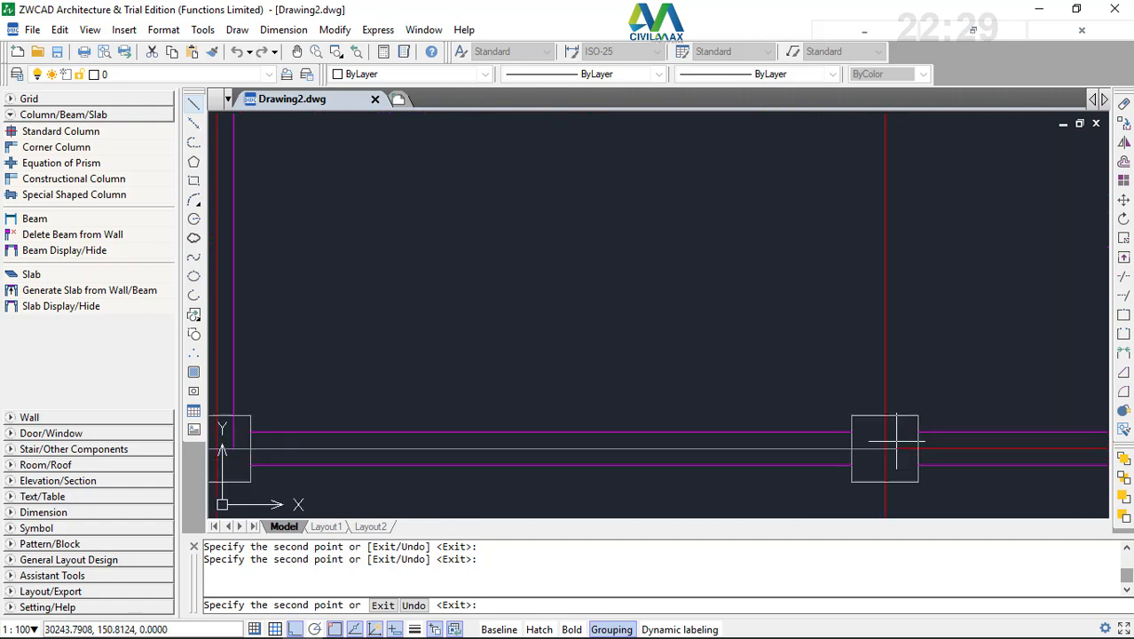
scroll(781, 437, down, 7)
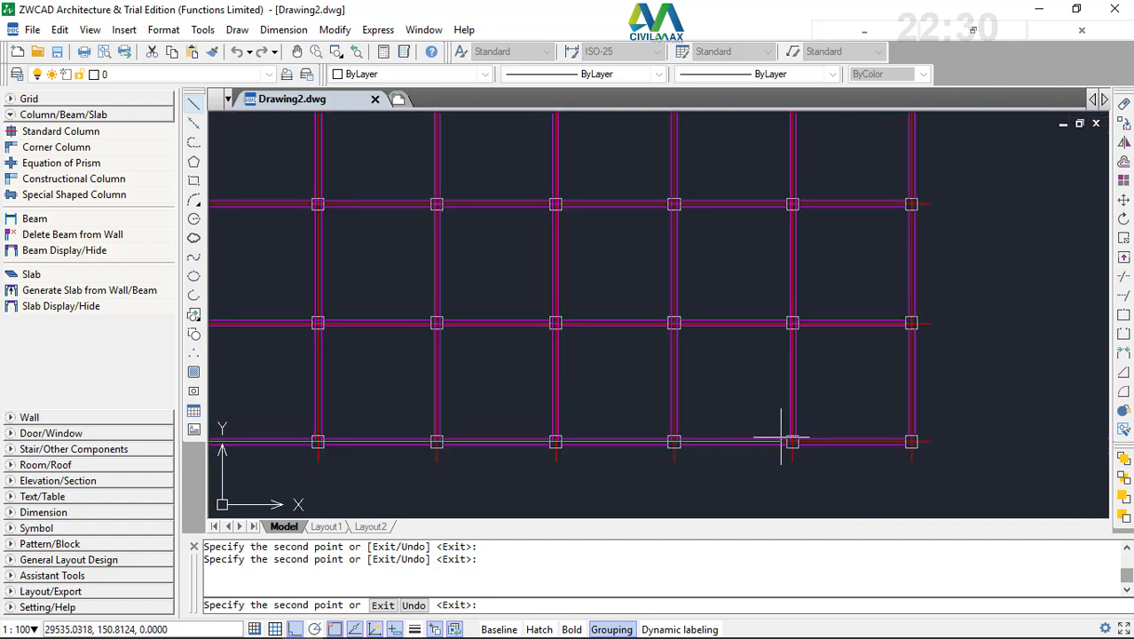
scroll(900, 418, down, 10)
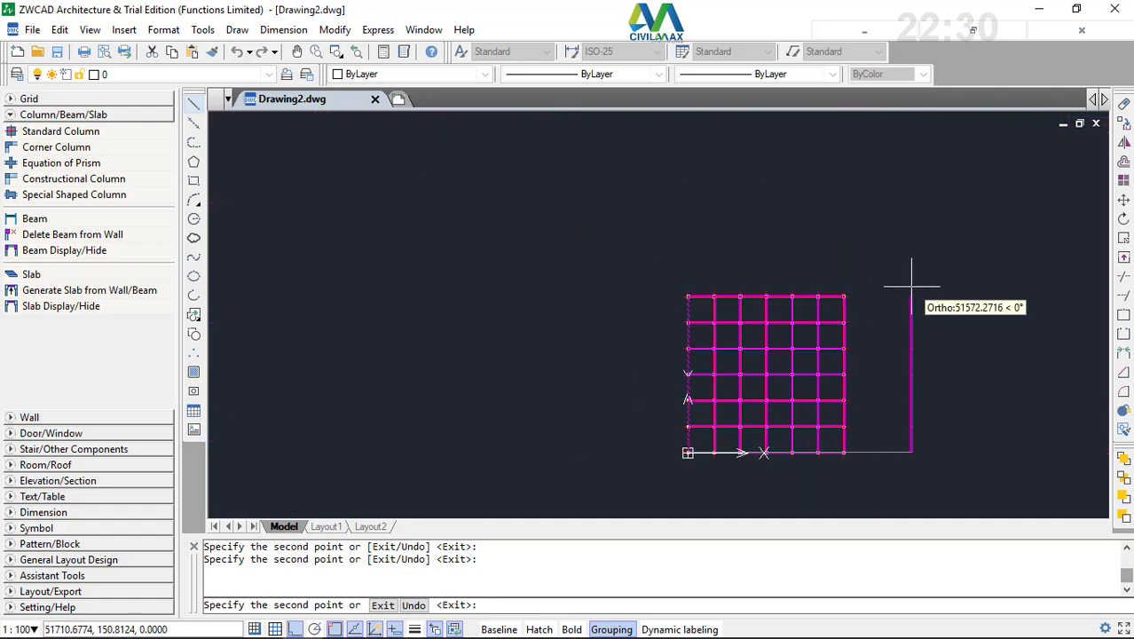
right_click(911, 286)
click(943, 299)
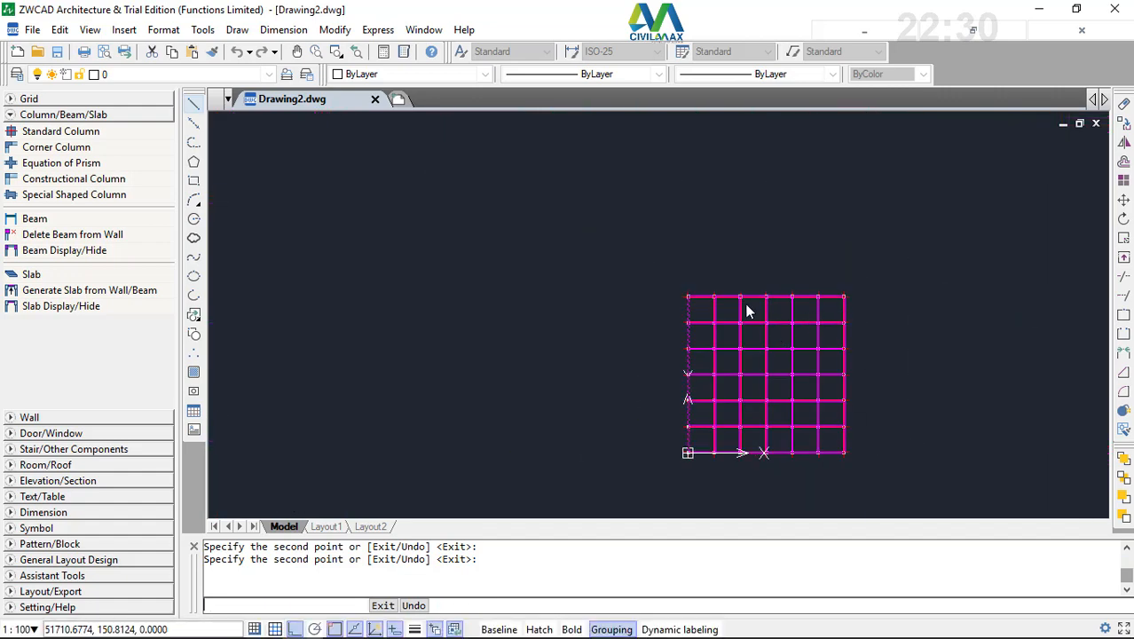
- Examine the beams, columns and axis lines along the top row of the grid
scroll(749, 306, up, 10)
scroll(749, 303, down, 6)
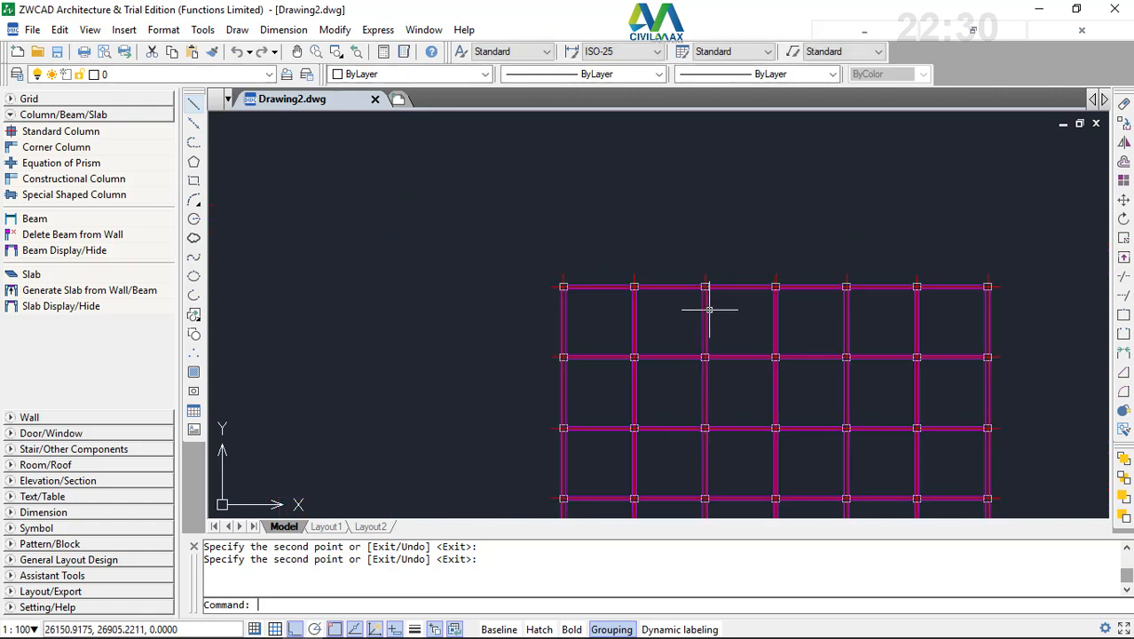
scroll(709, 308, up, 5)
click(728, 275)
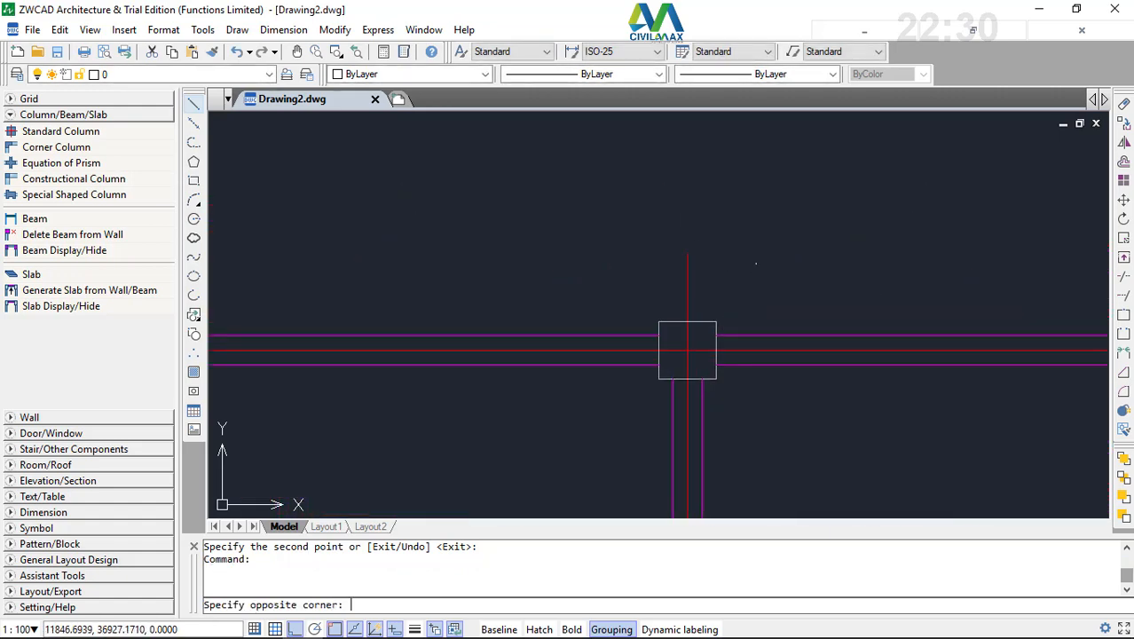
click(699, 275)
scroll(693, 261, down, 5)
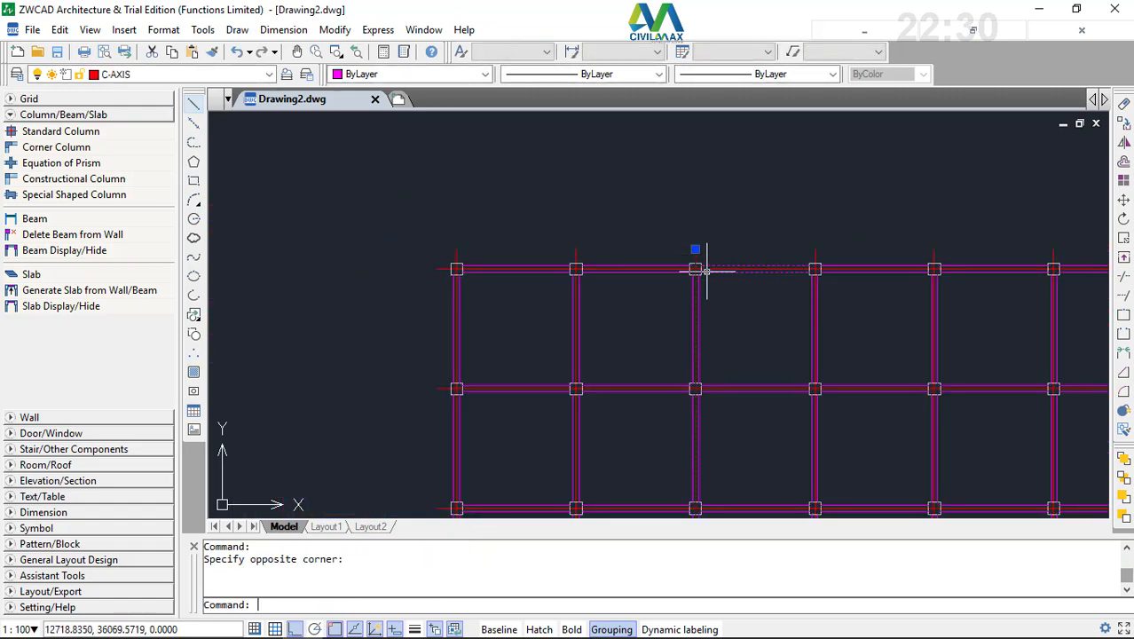
scroll(454, 302, up, 1)
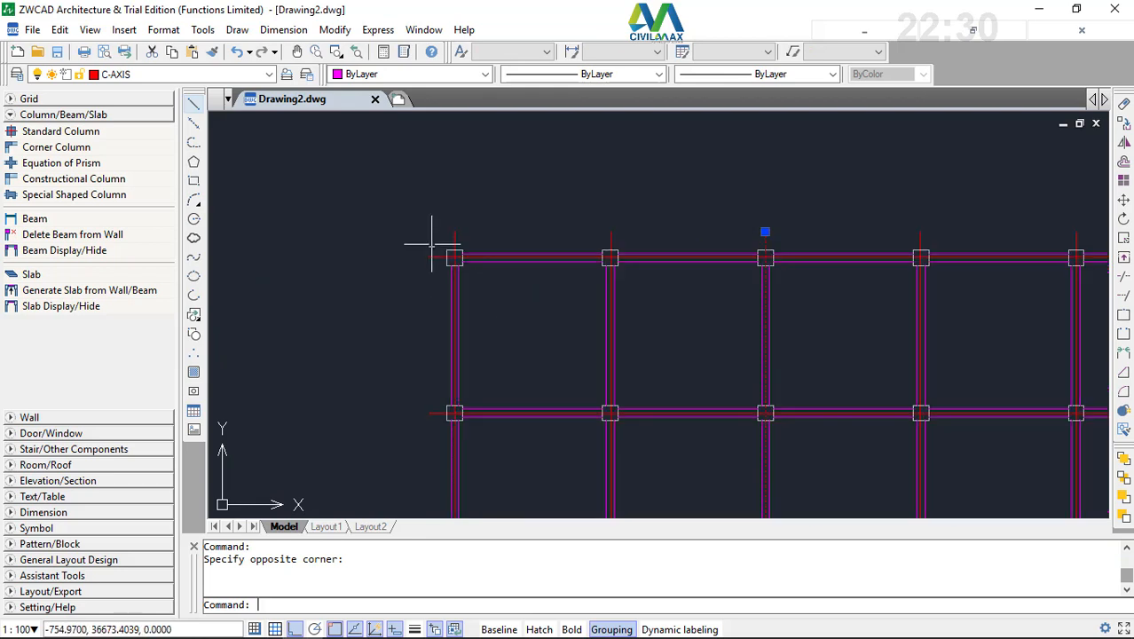
scroll(460, 258, up, 5)
scroll(481, 264, down, 5)
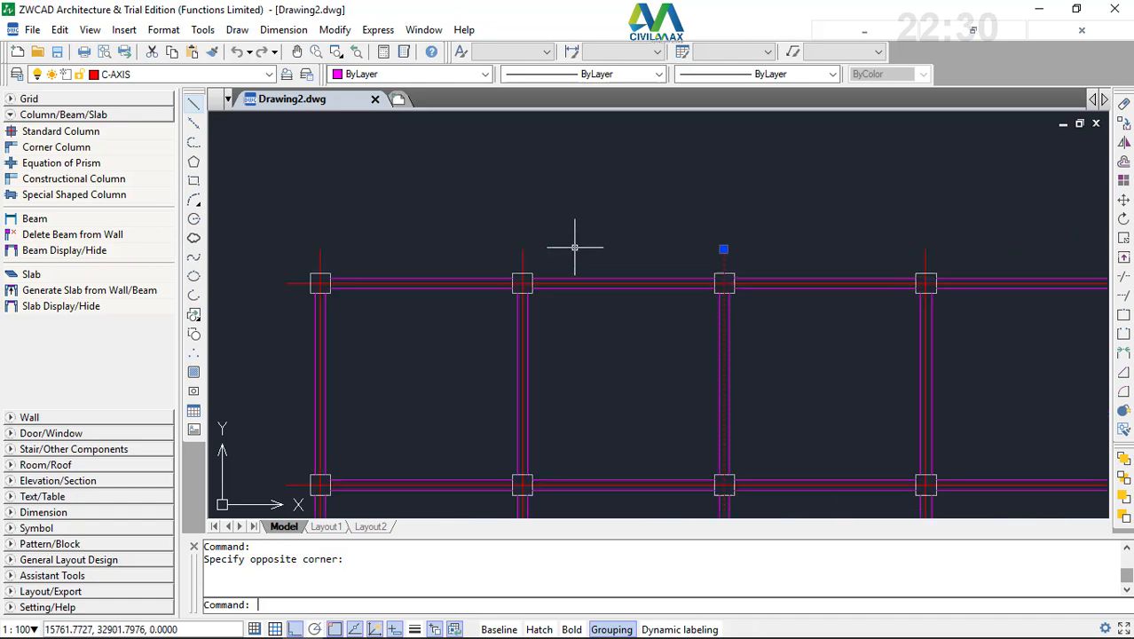
scroll(576, 246, up, 3)
scroll(591, 235, down, 3)
scroll(591, 235, down, 4)
scroll(501, 256, up, 2)
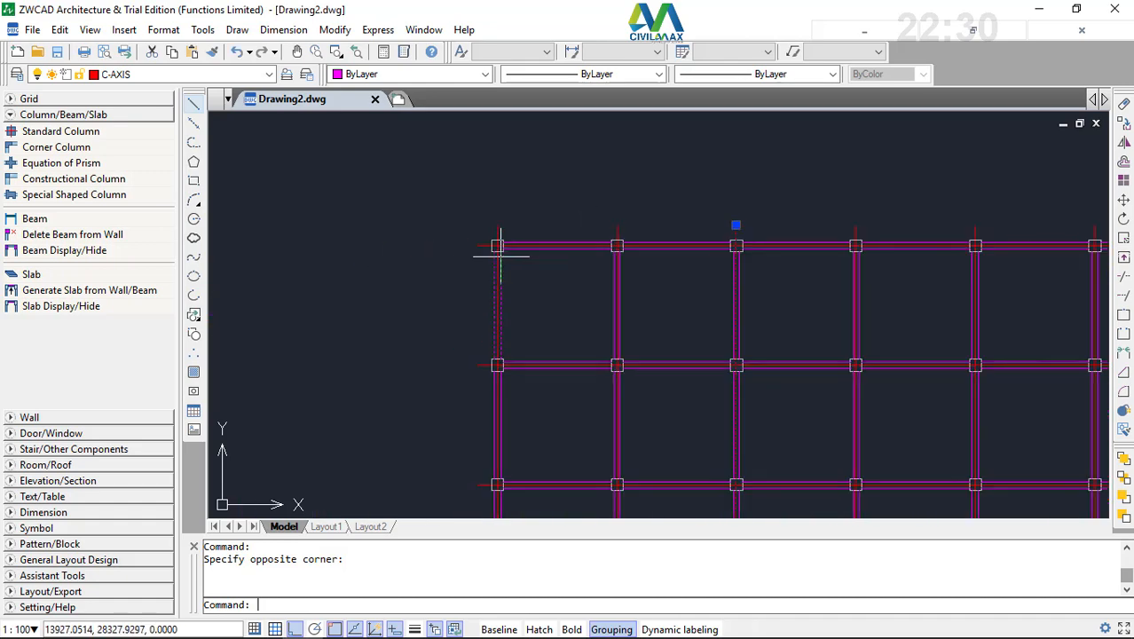
- Try to create a slab with a thickness of 150
click(30, 276)
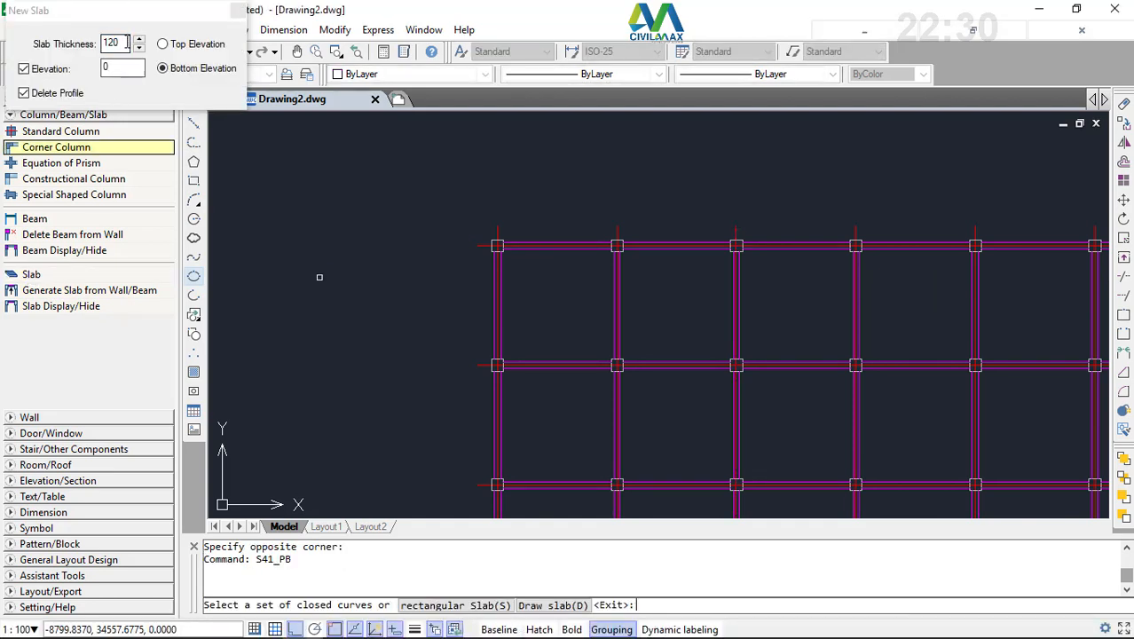
drag(128, 43, 105, 44)
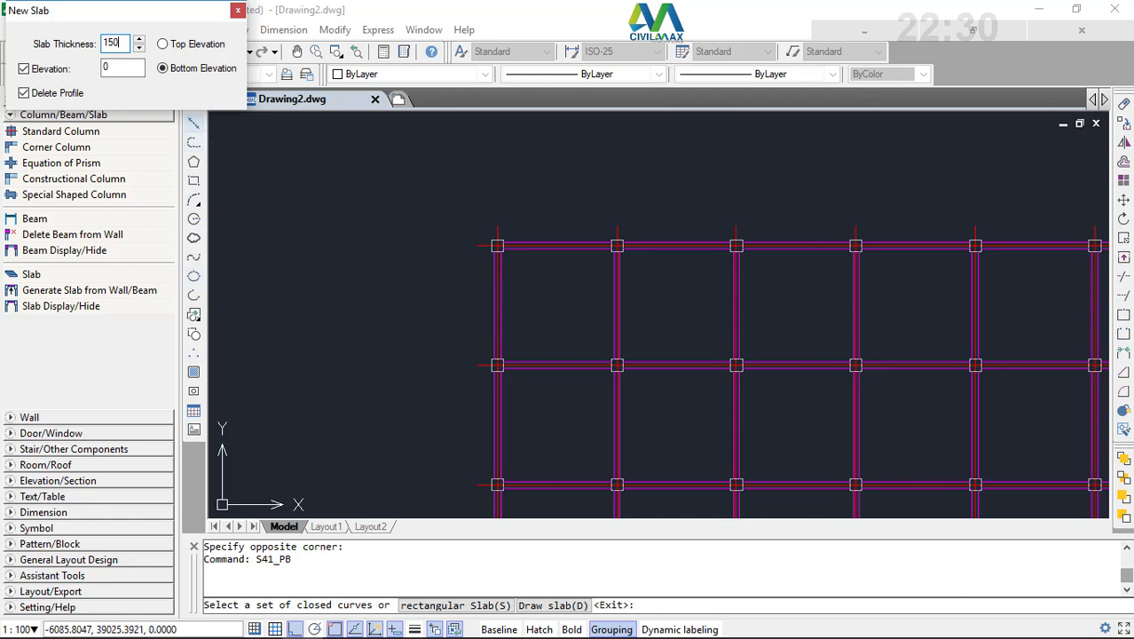
scroll(498, 253, up, 7)
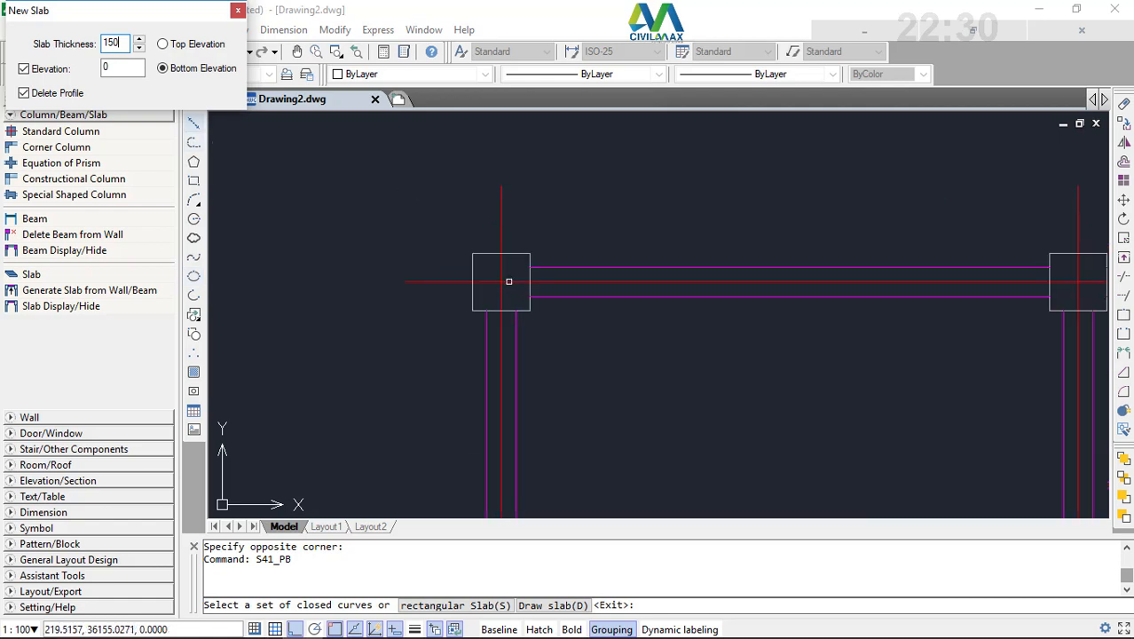
right_click(470, 195)
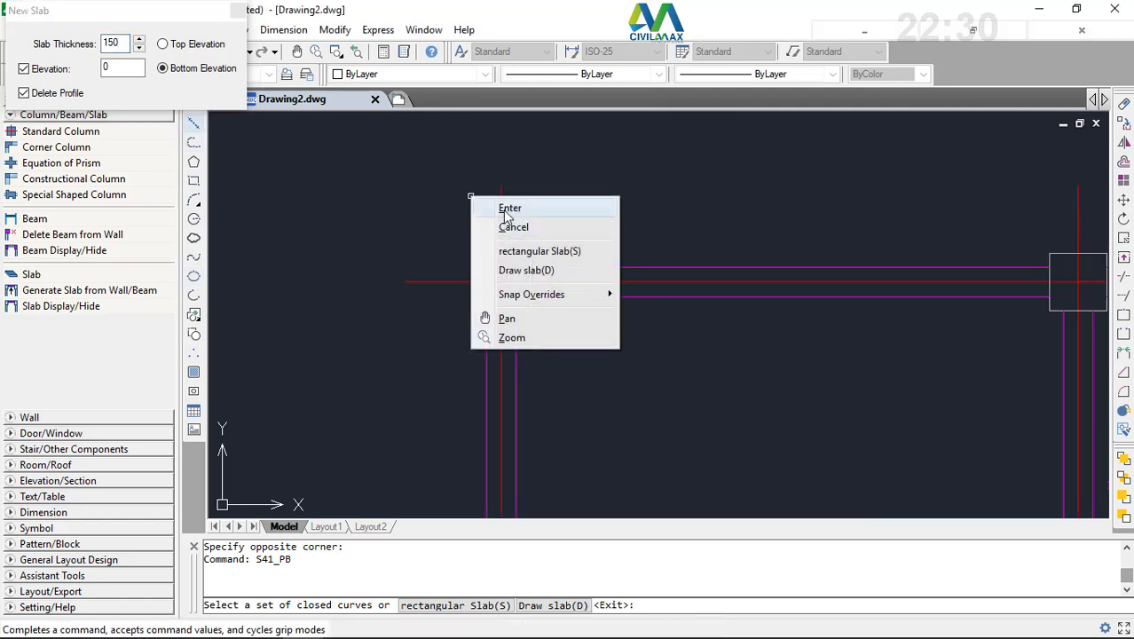
click(509, 210)
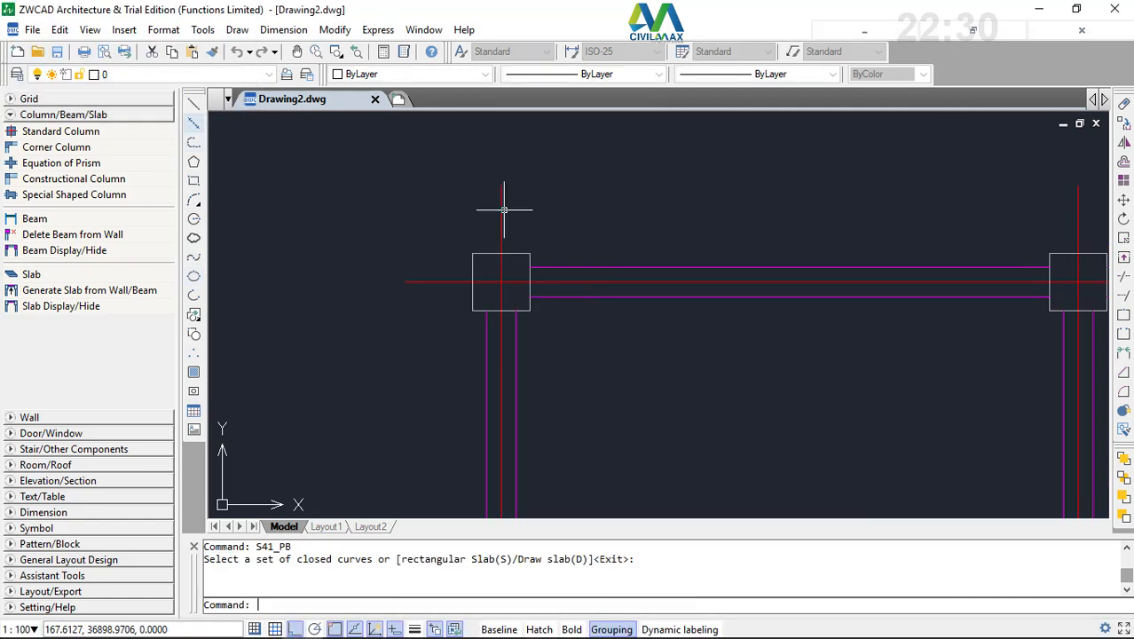
click(53, 275)
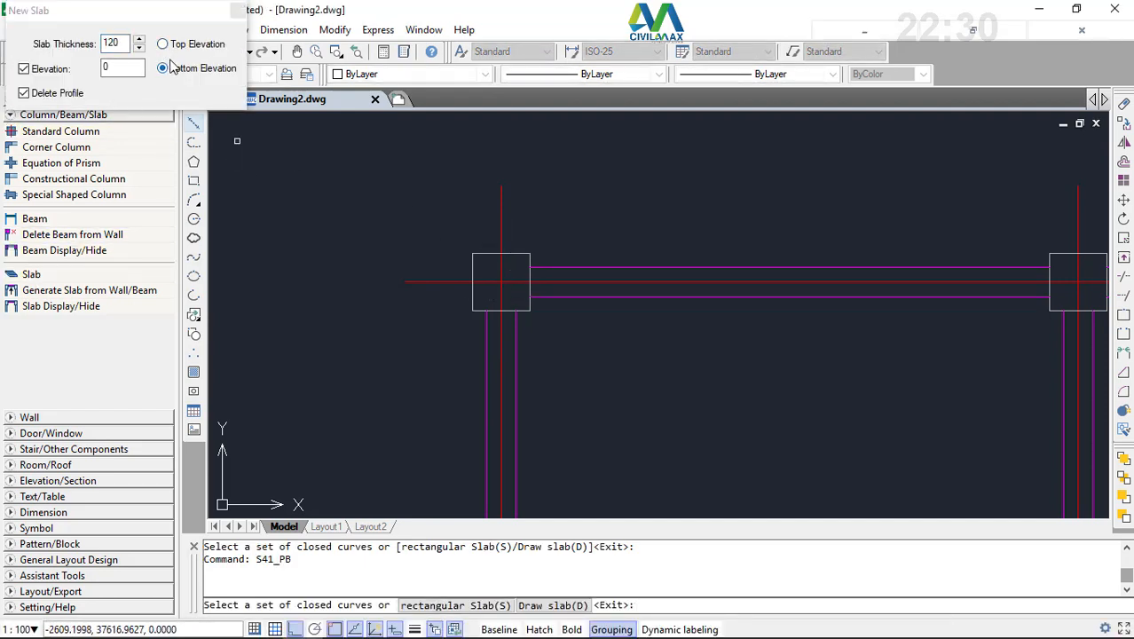
click(124, 69)
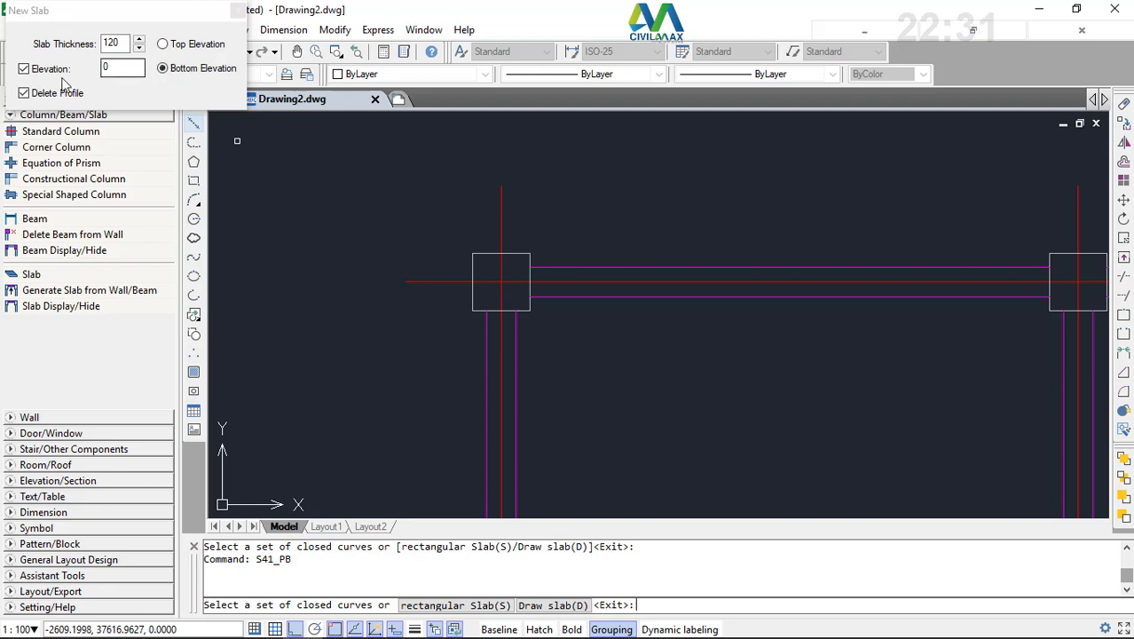
click(24, 68)
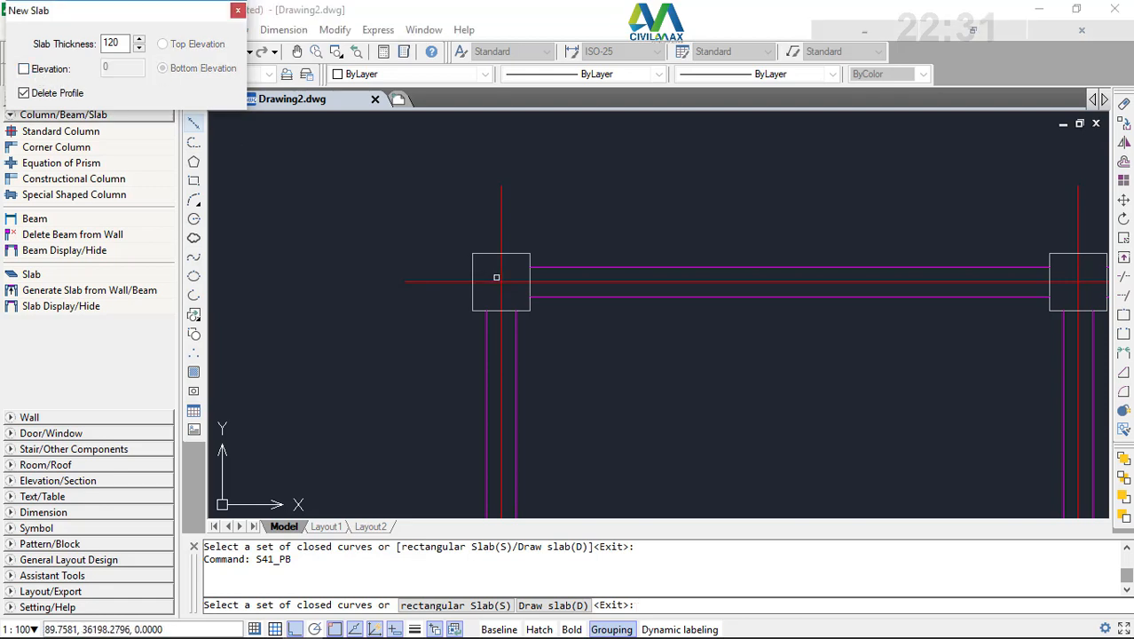
right_click(585, 183)
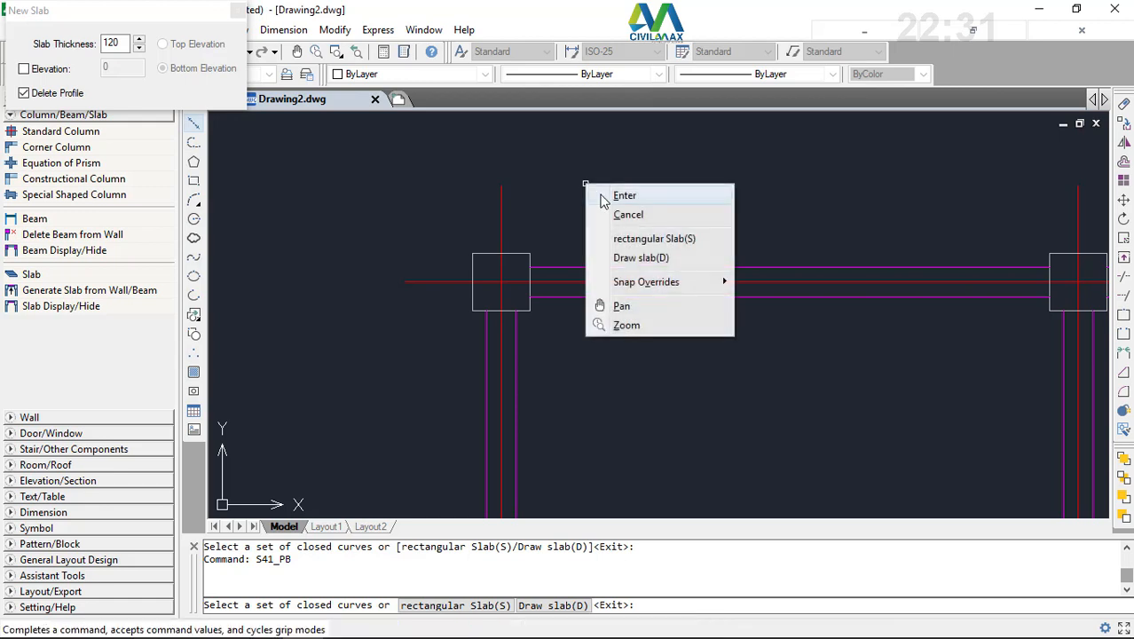
click(593, 194)
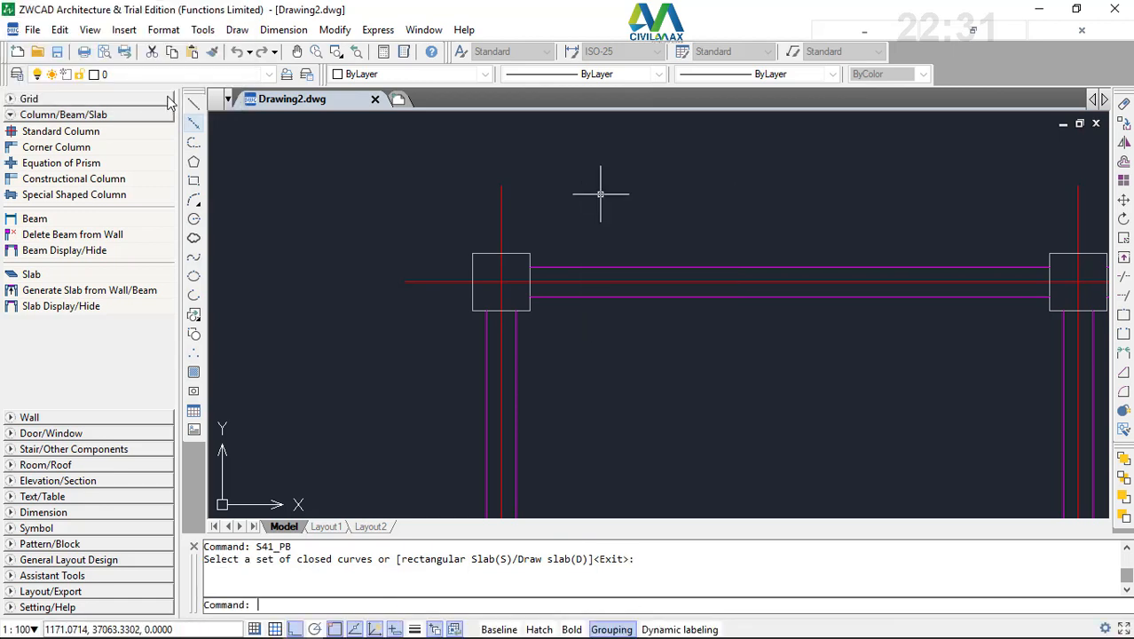
- Start drawing a slab 120 thick with bottom elevation 0, running its first edge from the top-left to the top-right column centre
click(36, 274)
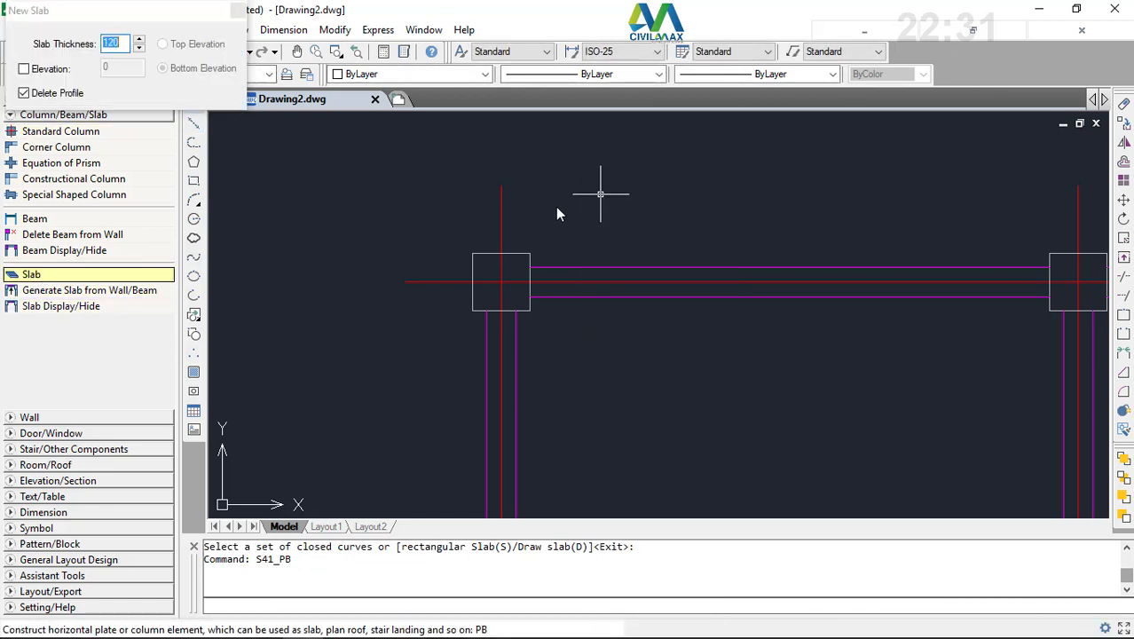
click(39, 74)
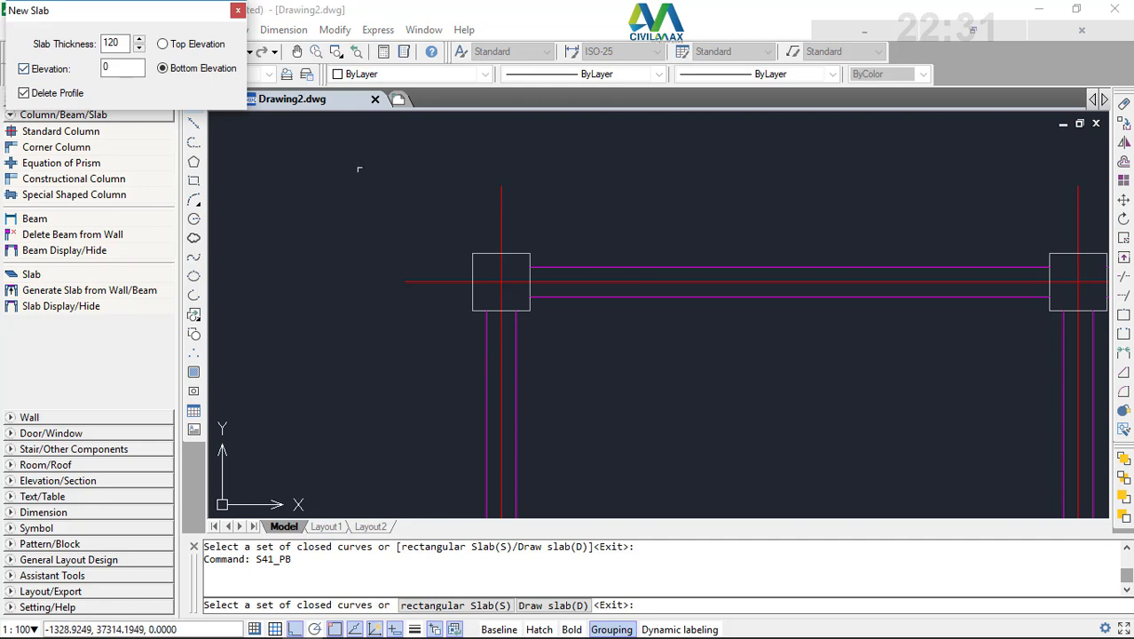
right_click(378, 175)
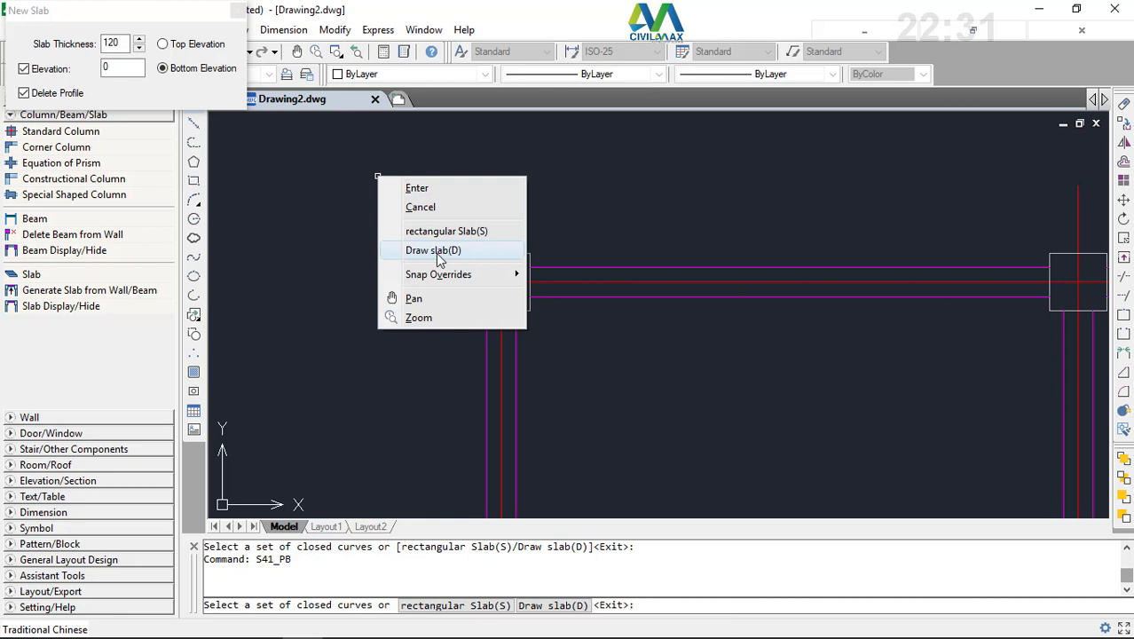
click(437, 250)
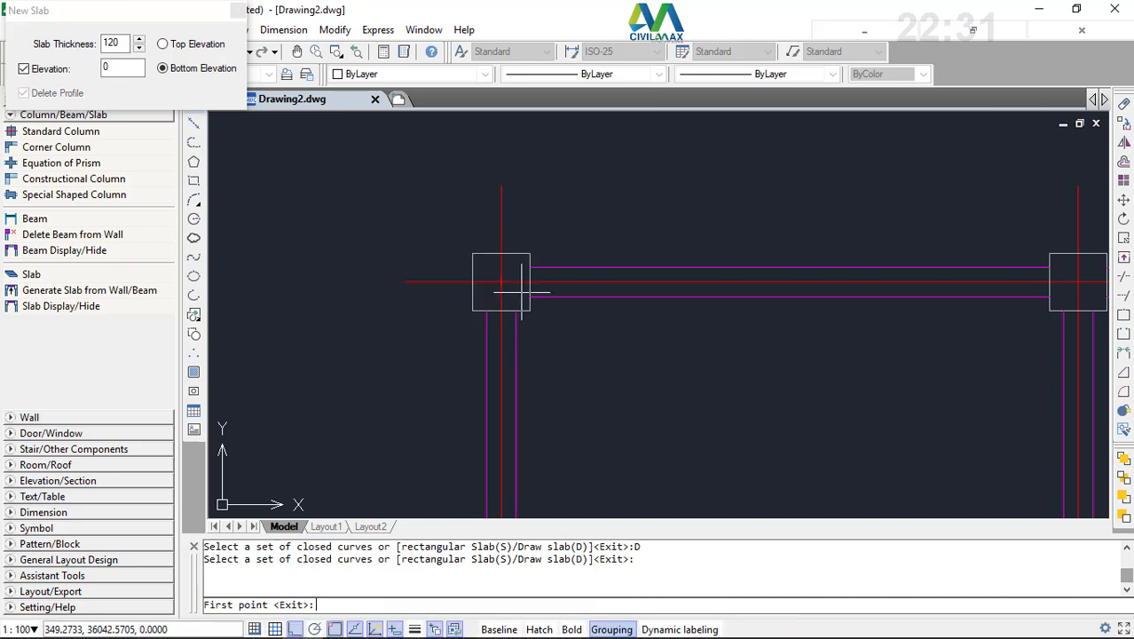
scroll(518, 293, up, 4)
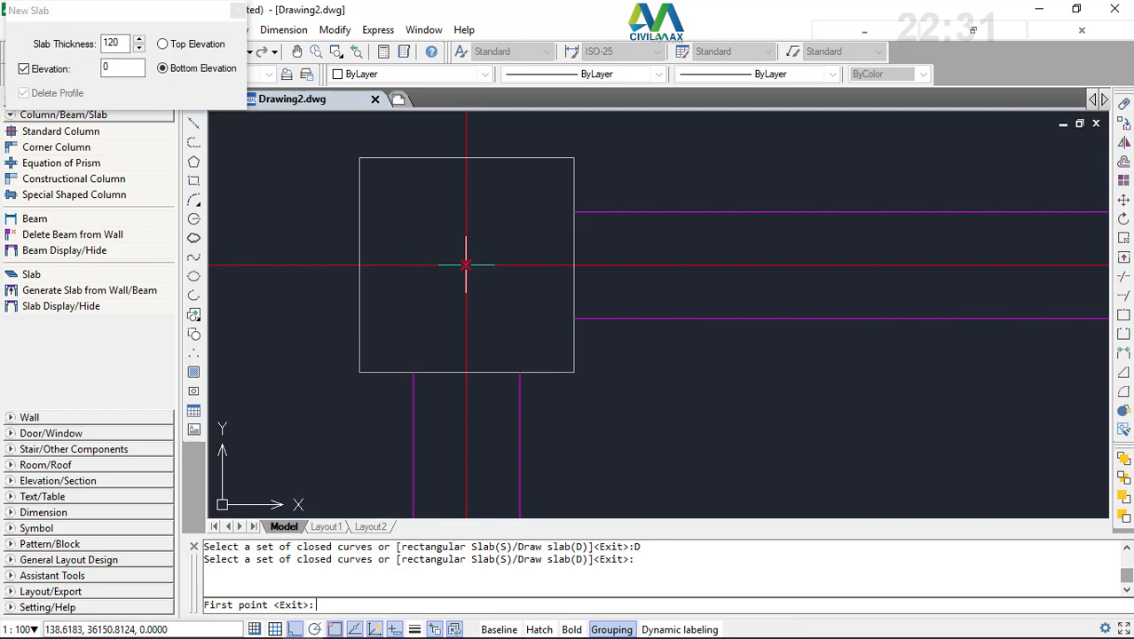
click(465, 265)
scroll(461, 292, down, 6)
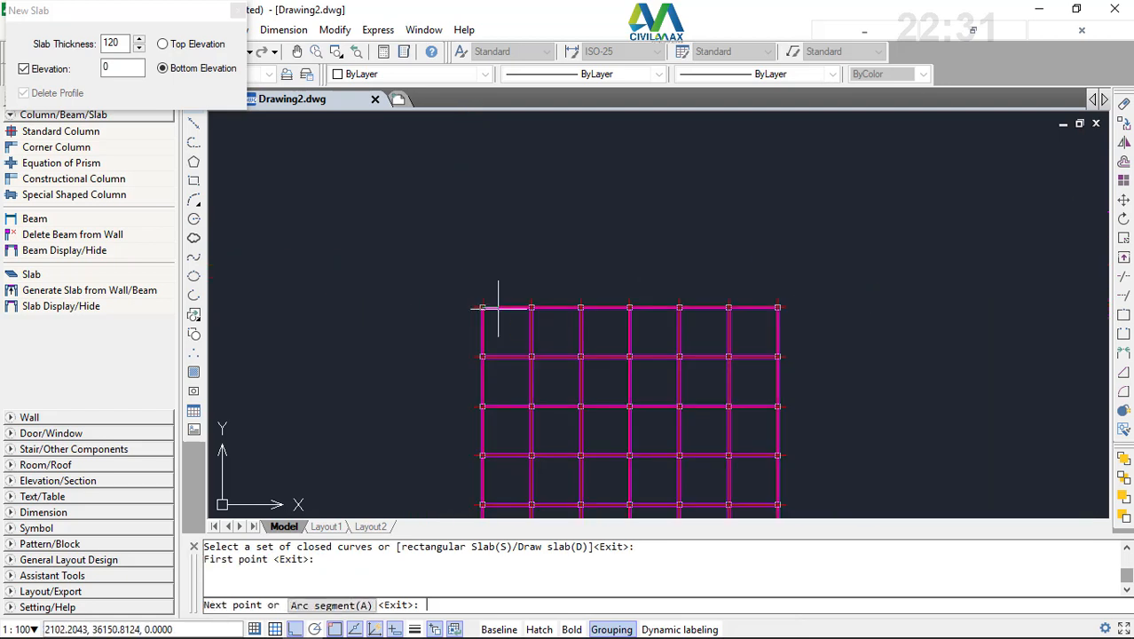
scroll(763, 302, up, 10)
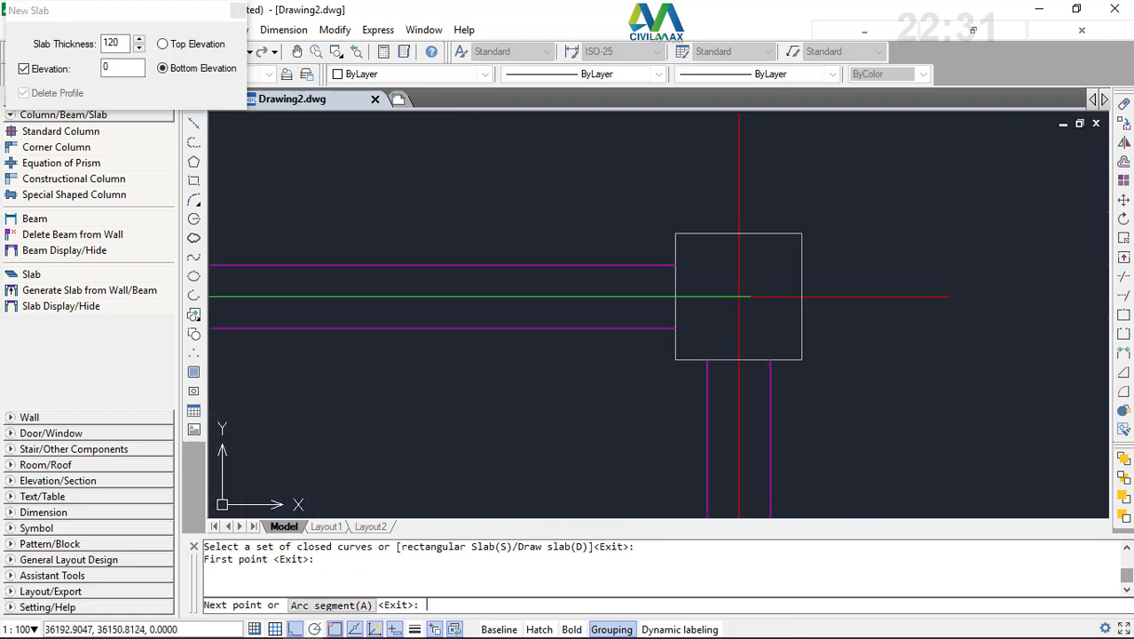
click(740, 296)
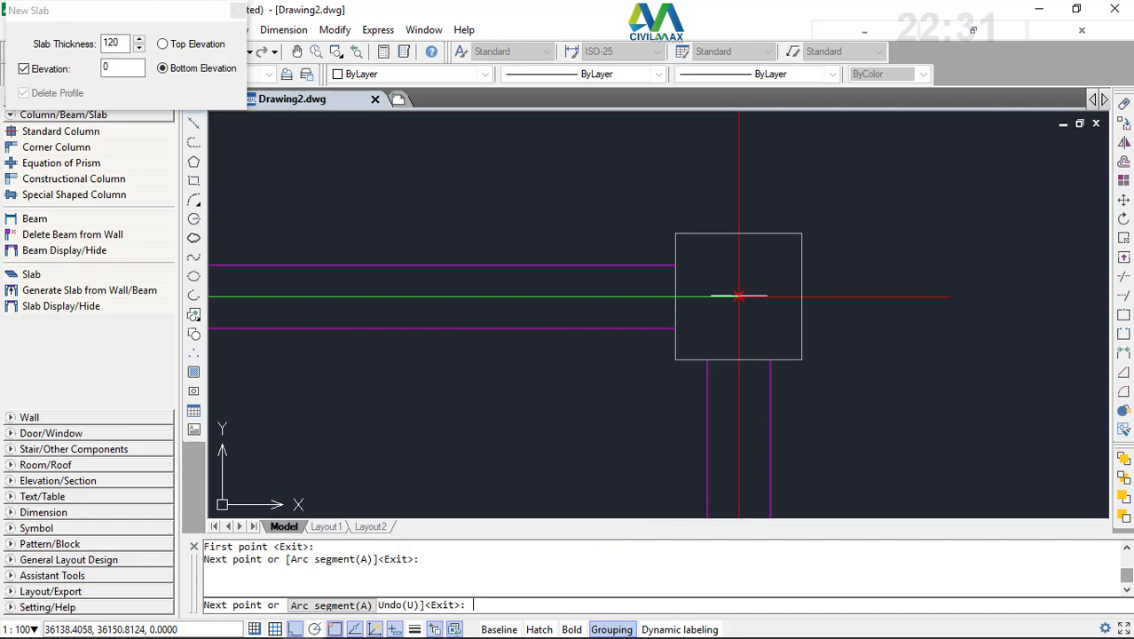
- Continue the slab outline through the bottom-right and bottom-left column centres and close it at the top-left column centre
scroll(744, 268, down, 8)
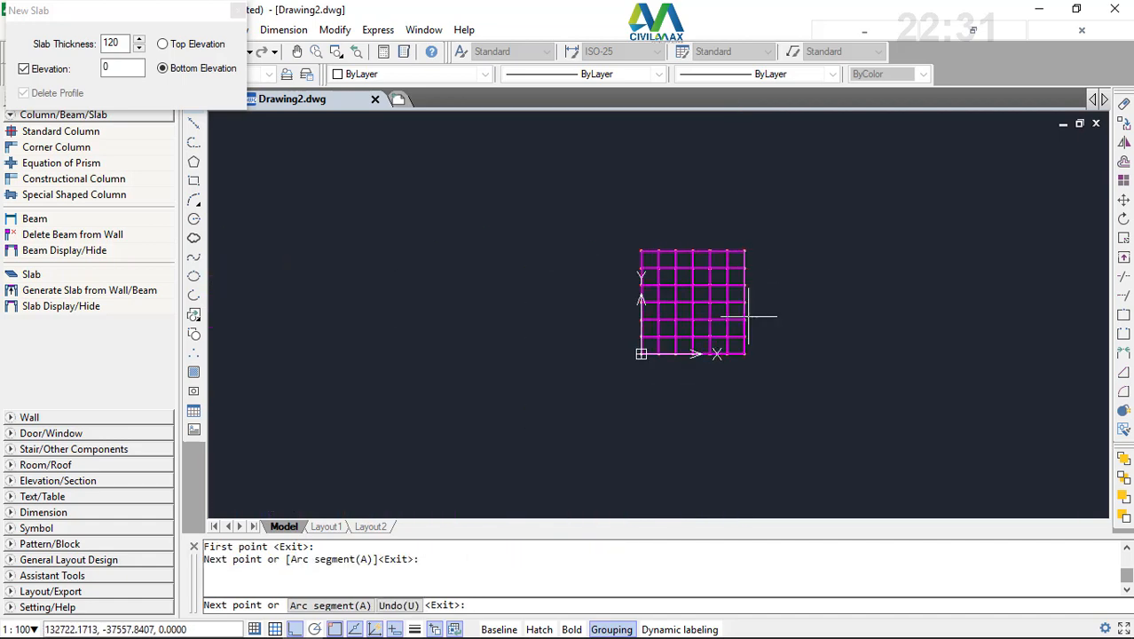
scroll(739, 390, up, 9)
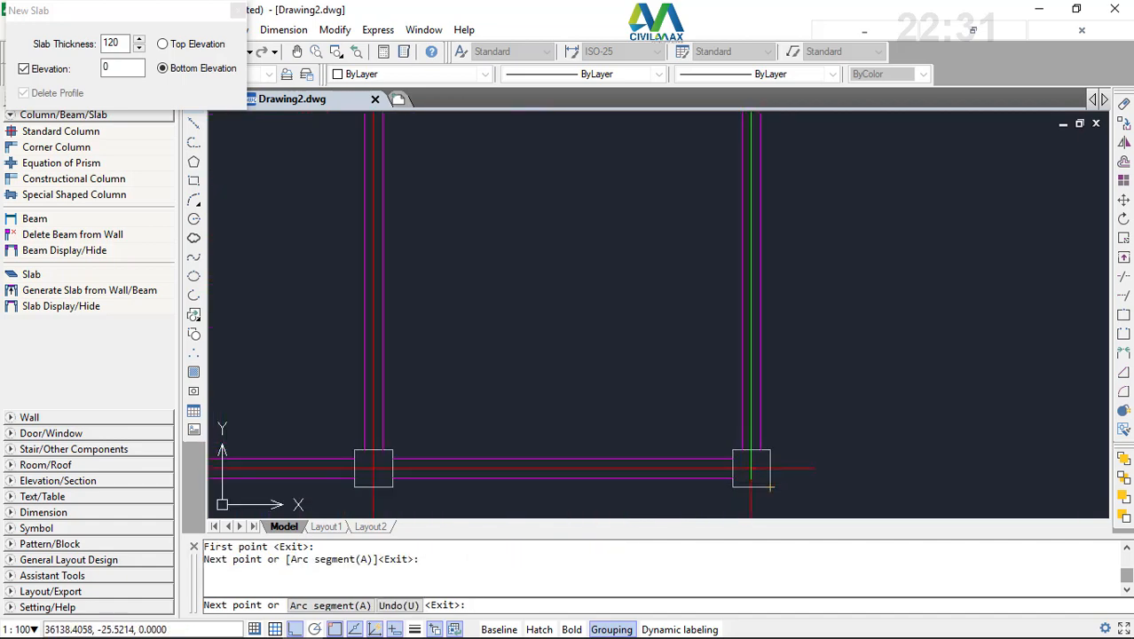
click(752, 468)
scroll(854, 429, down, 8)
scroll(678, 405, down, 3)
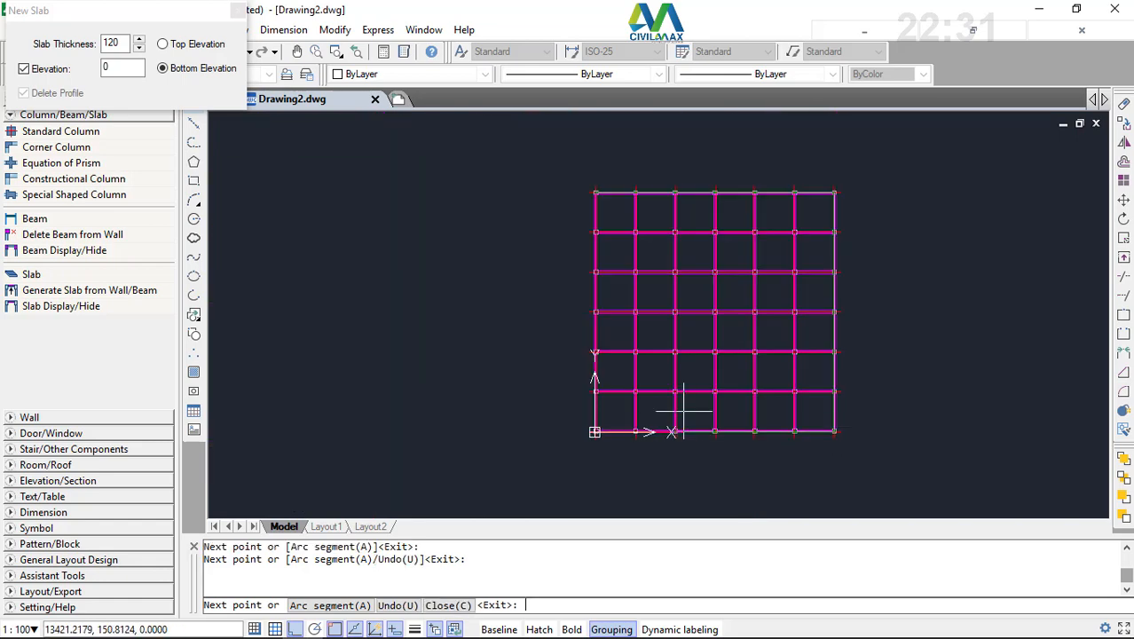
scroll(470, 453, up, 12)
scroll(354, 420, up, 1)
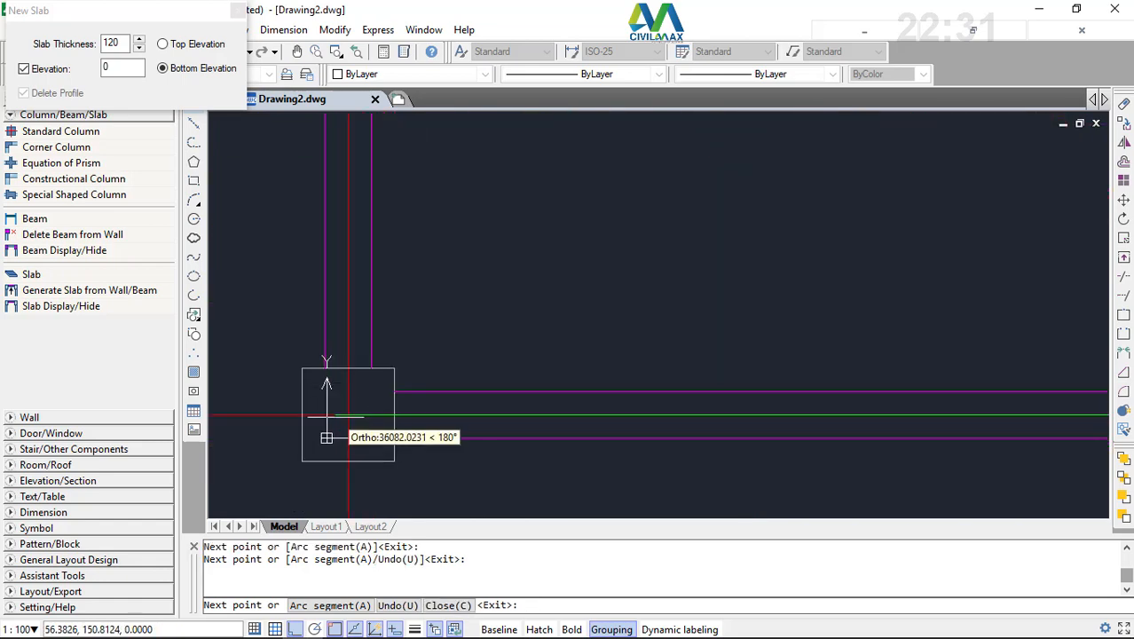
click(348, 414)
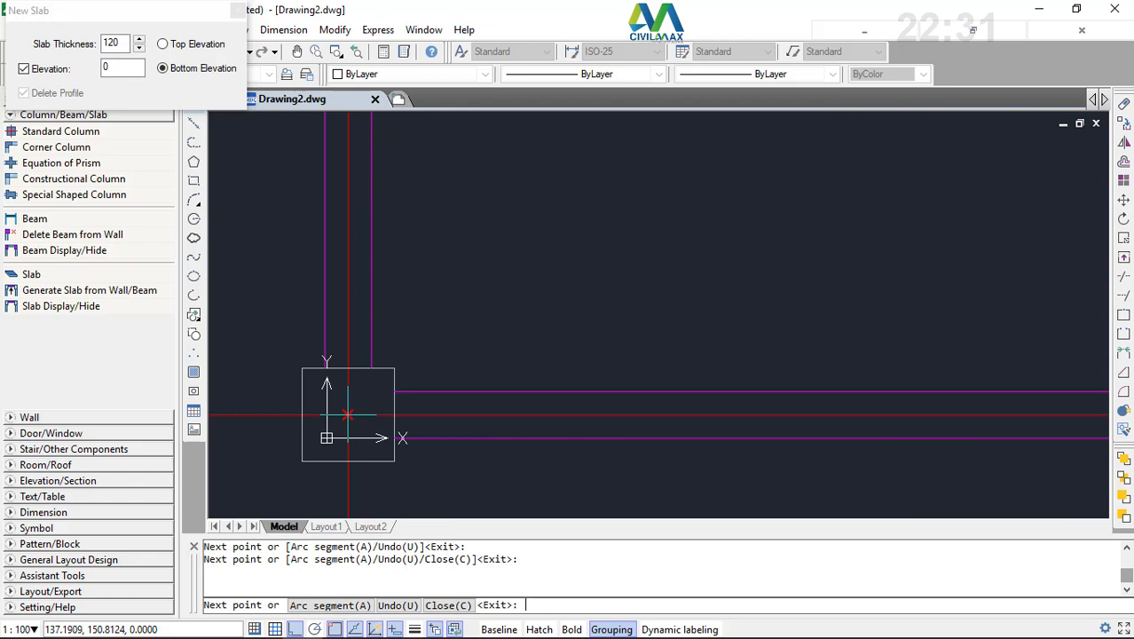
scroll(364, 421, down, 13)
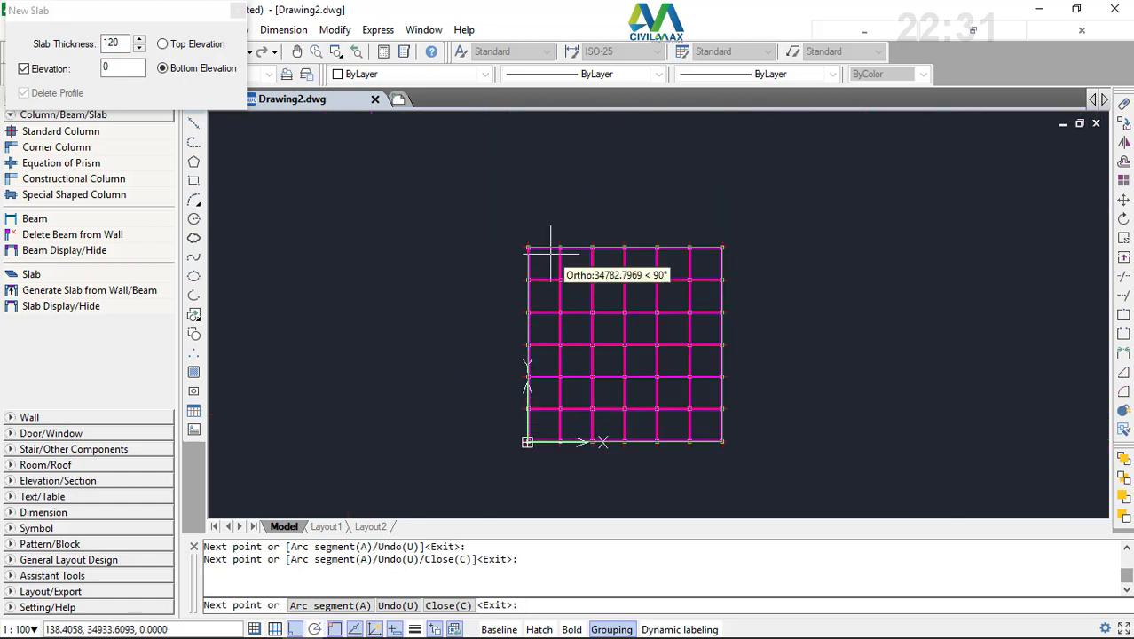
scroll(530, 251, up, 12)
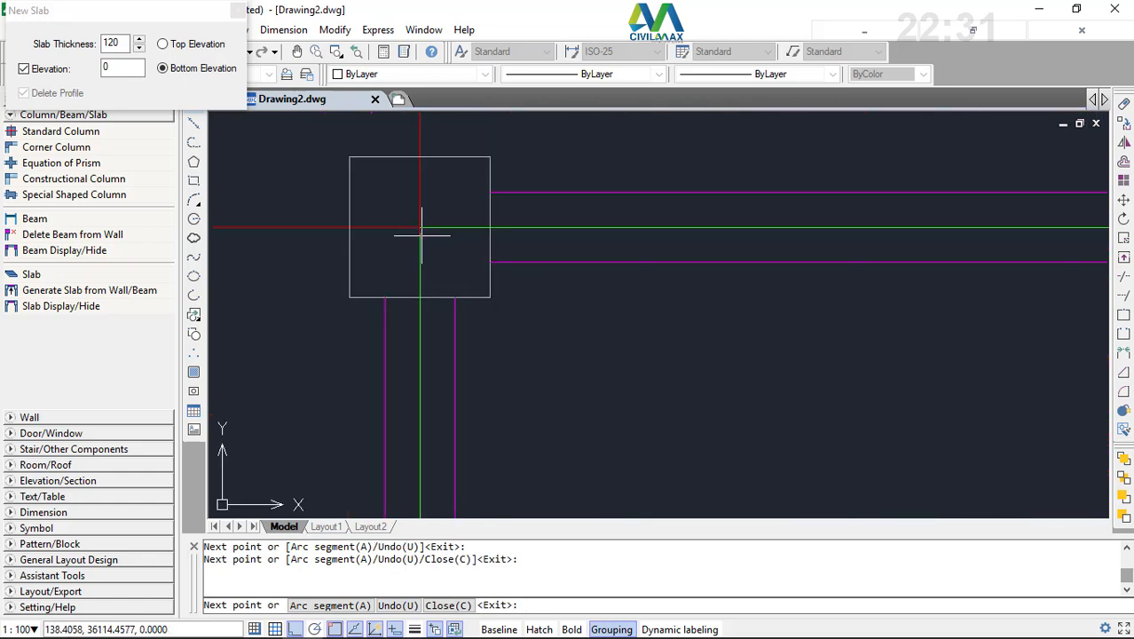
click(420, 228)
scroll(491, 256, down, 8)
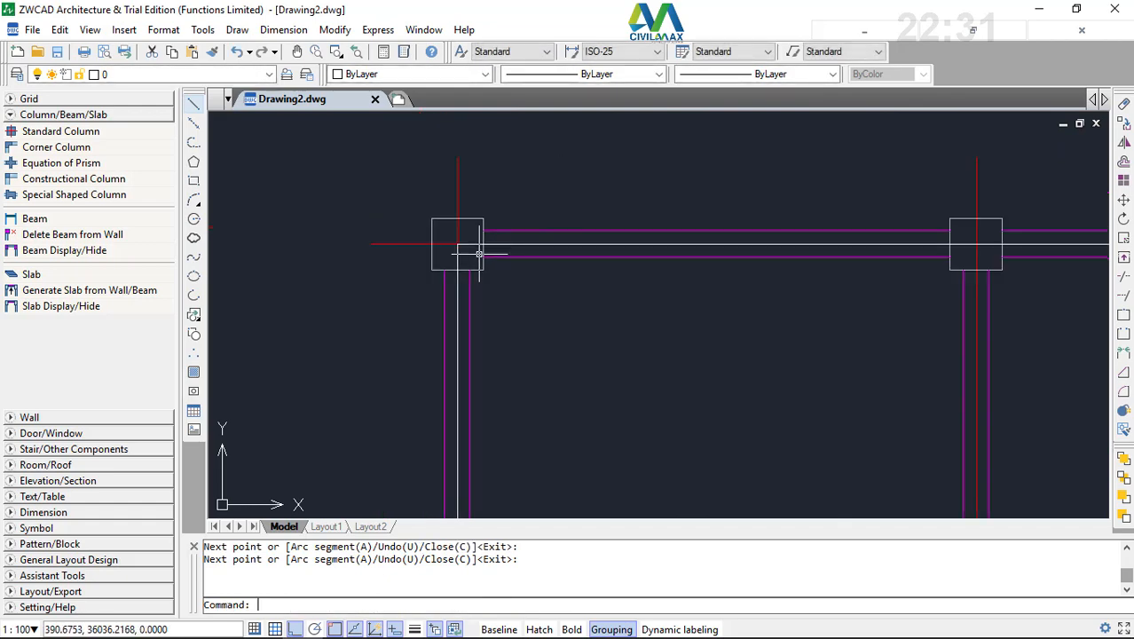
- Select the slab and examine its outline around the grid perimeter, then clear the selection
scroll(888, 245, up, 4)
scroll(519, 297, down, 6)
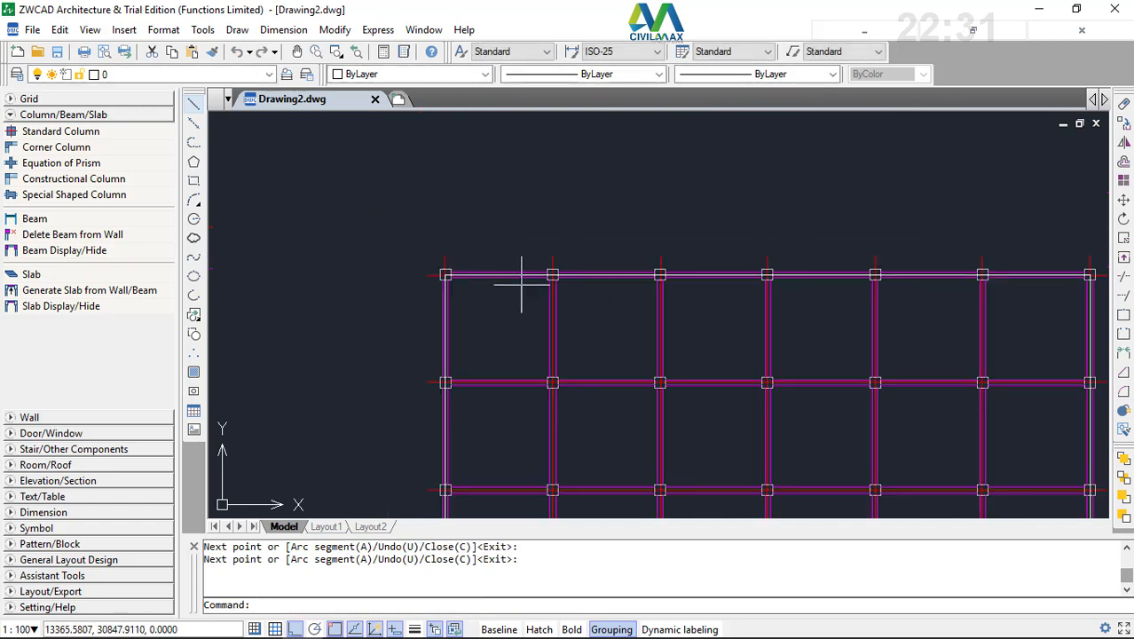
scroll(617, 268, up, 6)
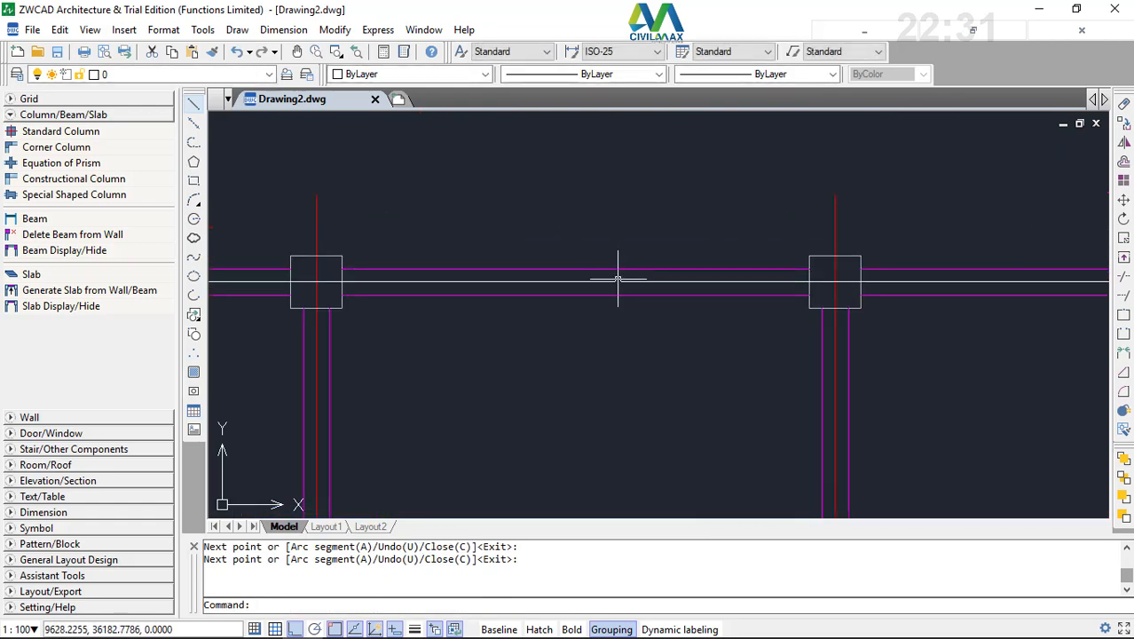
key(Escape)
click(619, 281)
scroll(627, 241, down, 5)
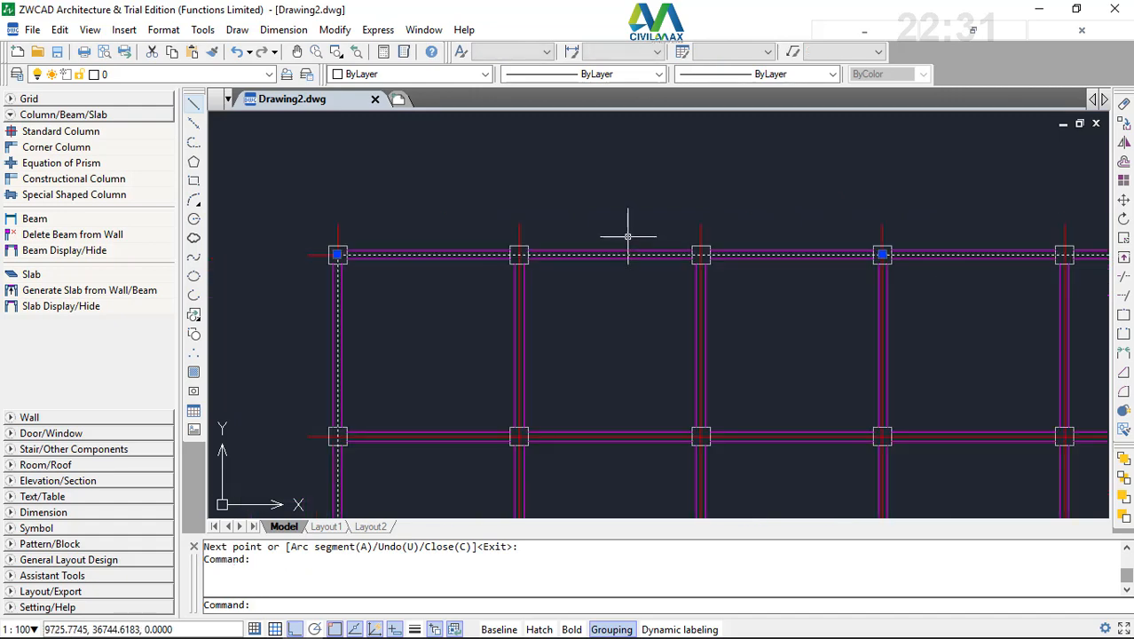
scroll(628, 236, down, 9)
scroll(805, 374, up, 3)
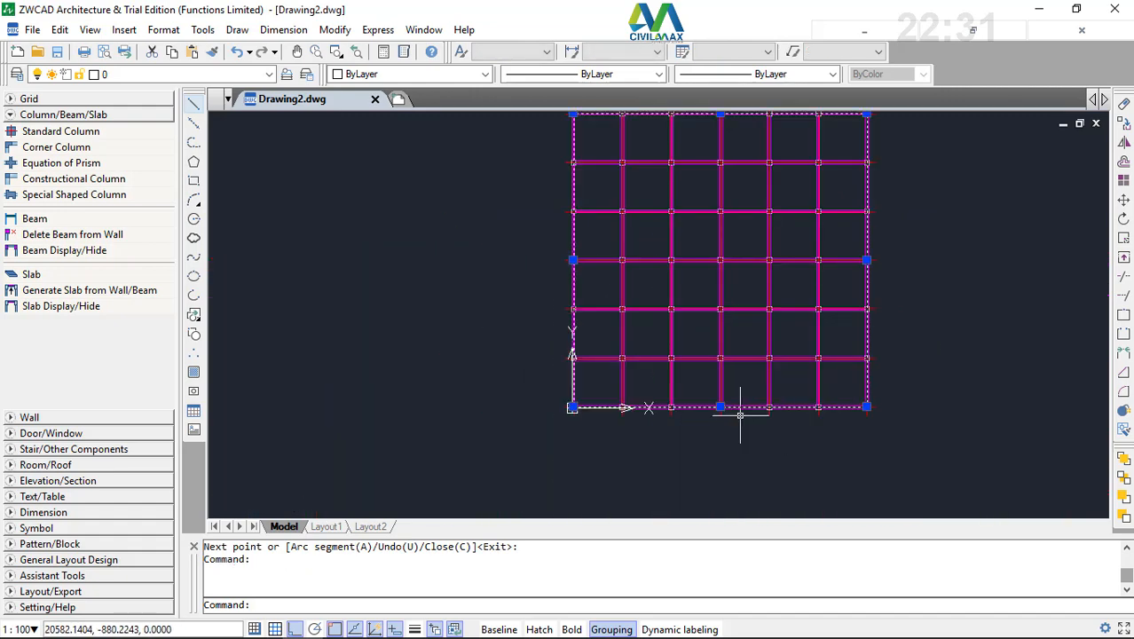
scroll(740, 414, up, 5)
scroll(671, 377, down, 6)
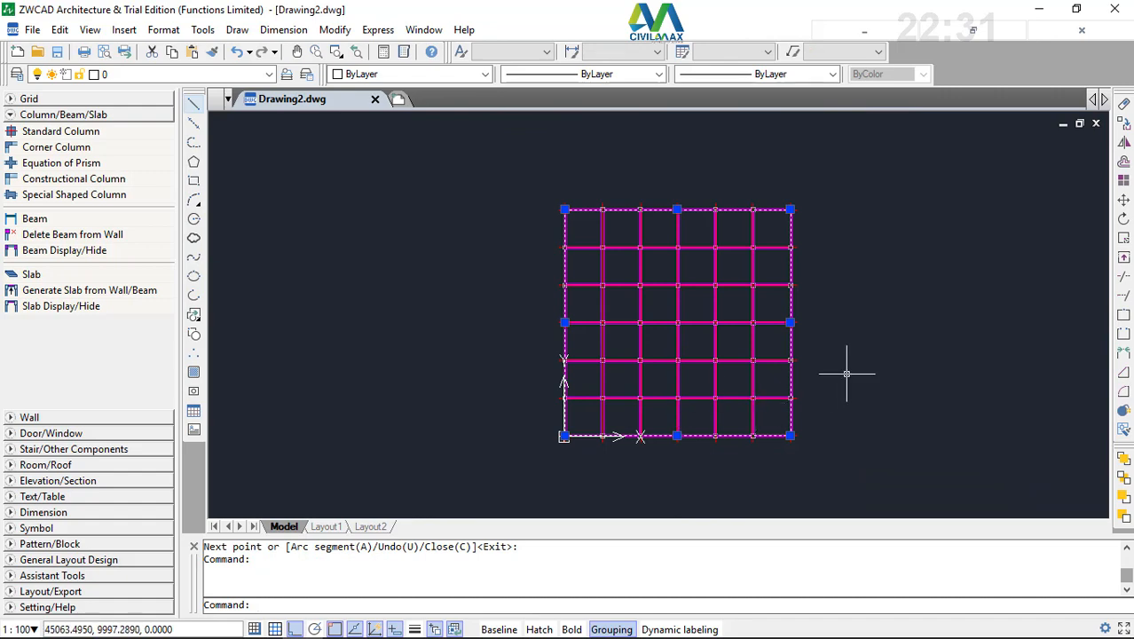
key(Escape)
scroll(701, 195, up, 4)
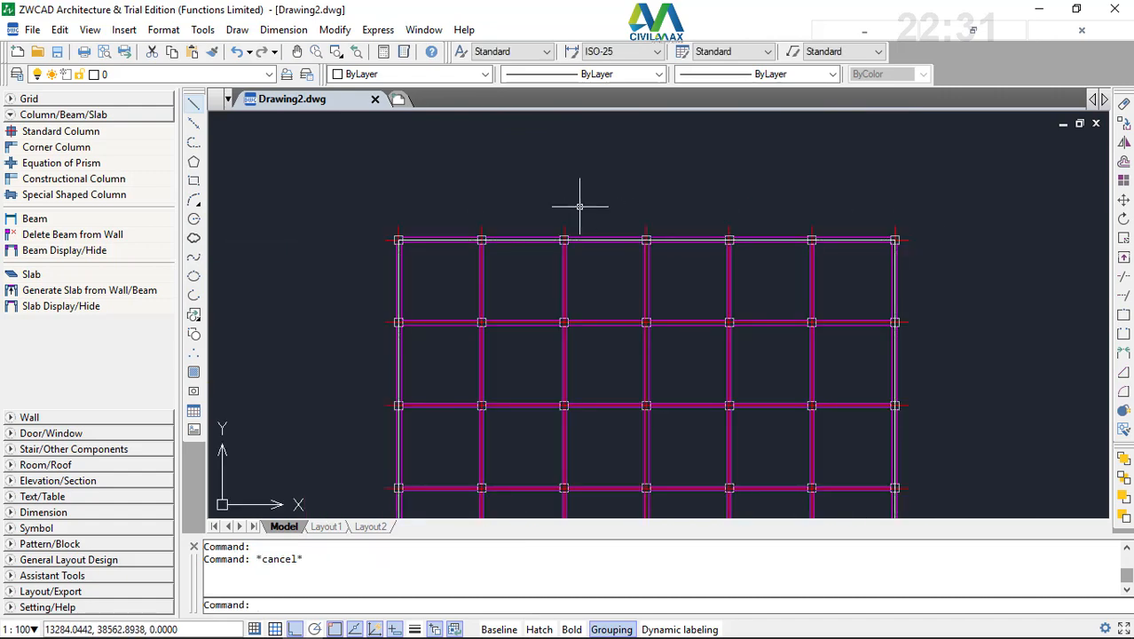
scroll(563, 209, up, 3)
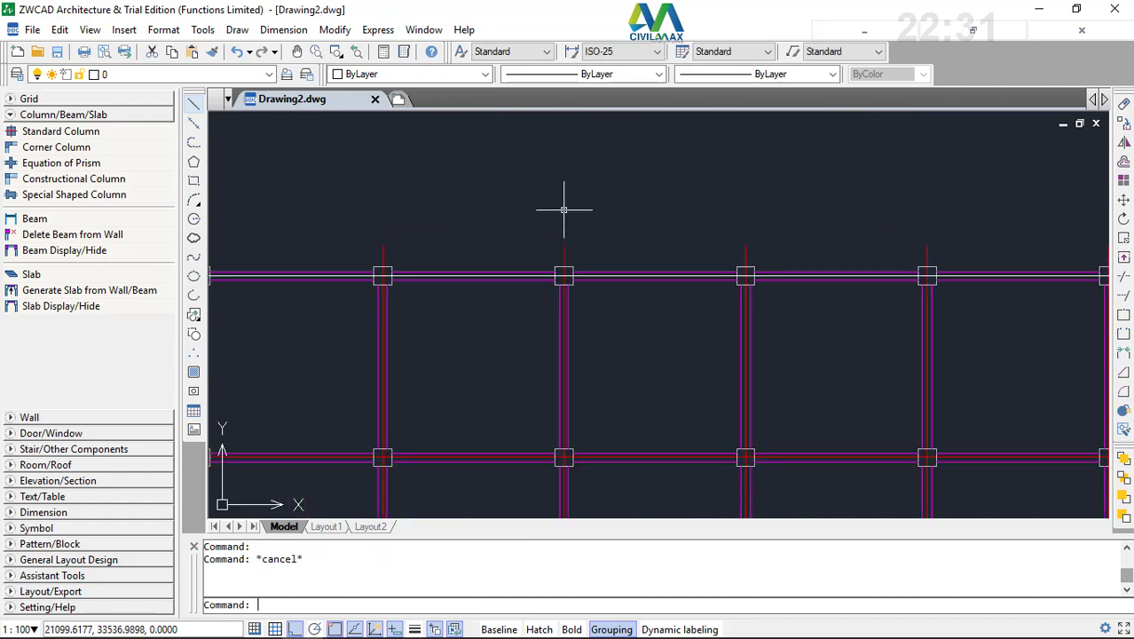
- Add double-side grid dimensions to the vertical axes, from the leftmost axis to the rightmost, with axis labels starting at 1
click(14, 117)
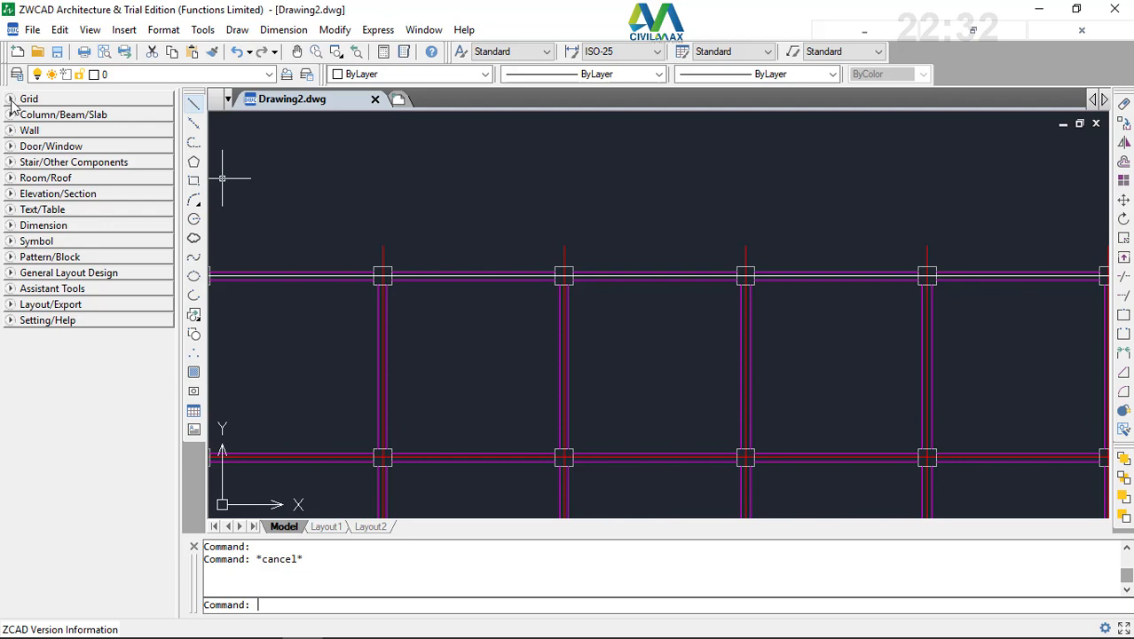
click(11, 103)
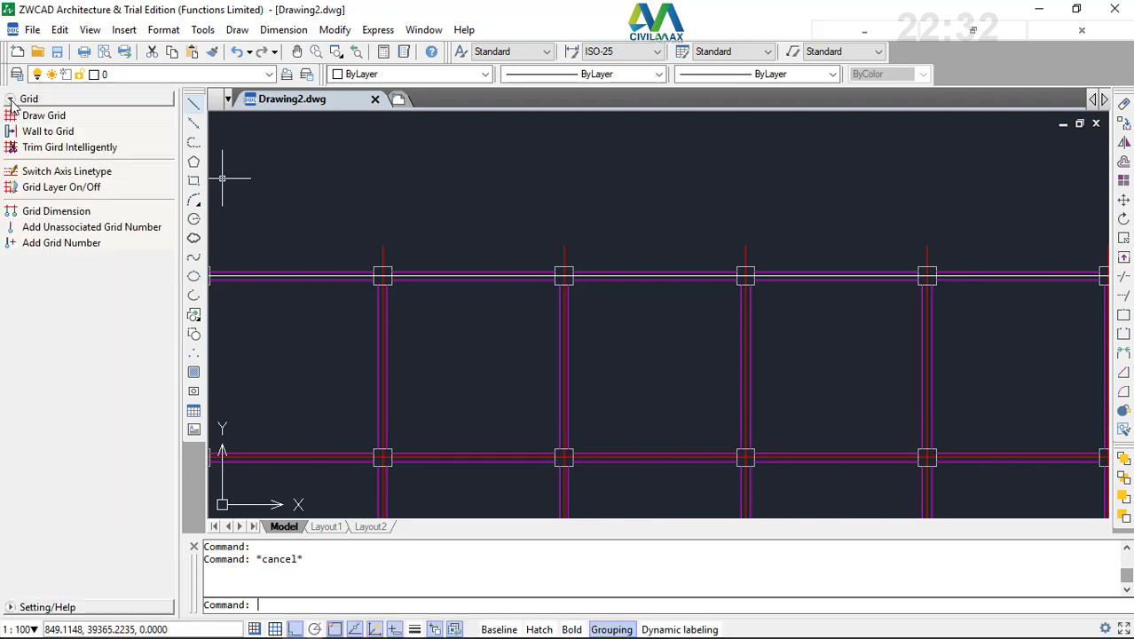
click(42, 216)
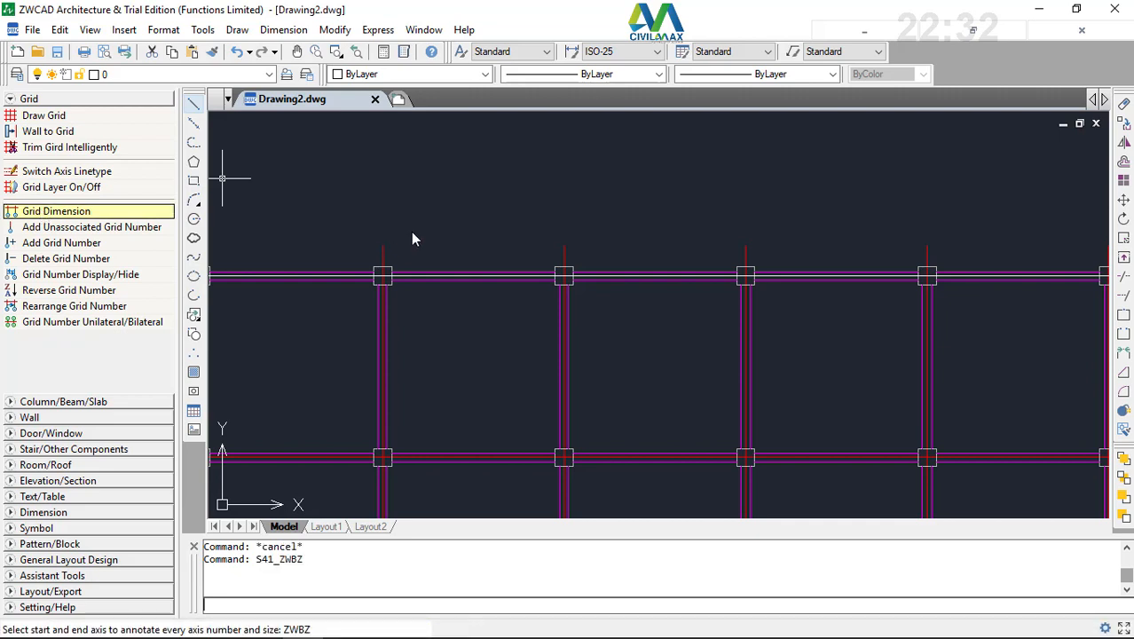
scroll(609, 299, down, 2)
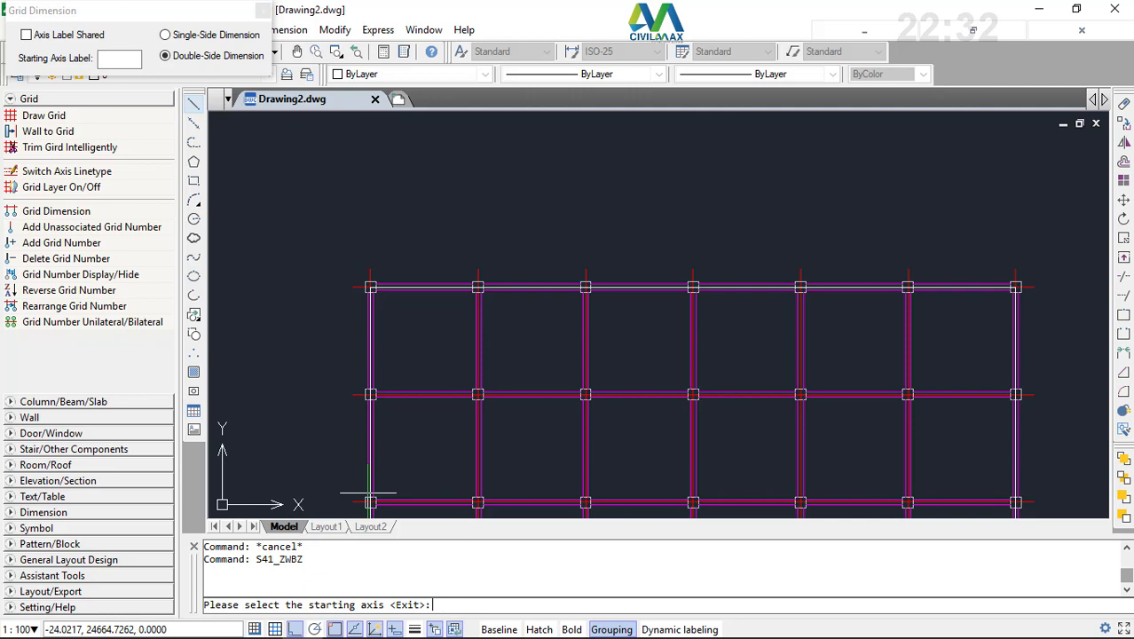
scroll(366, 269, up, 7)
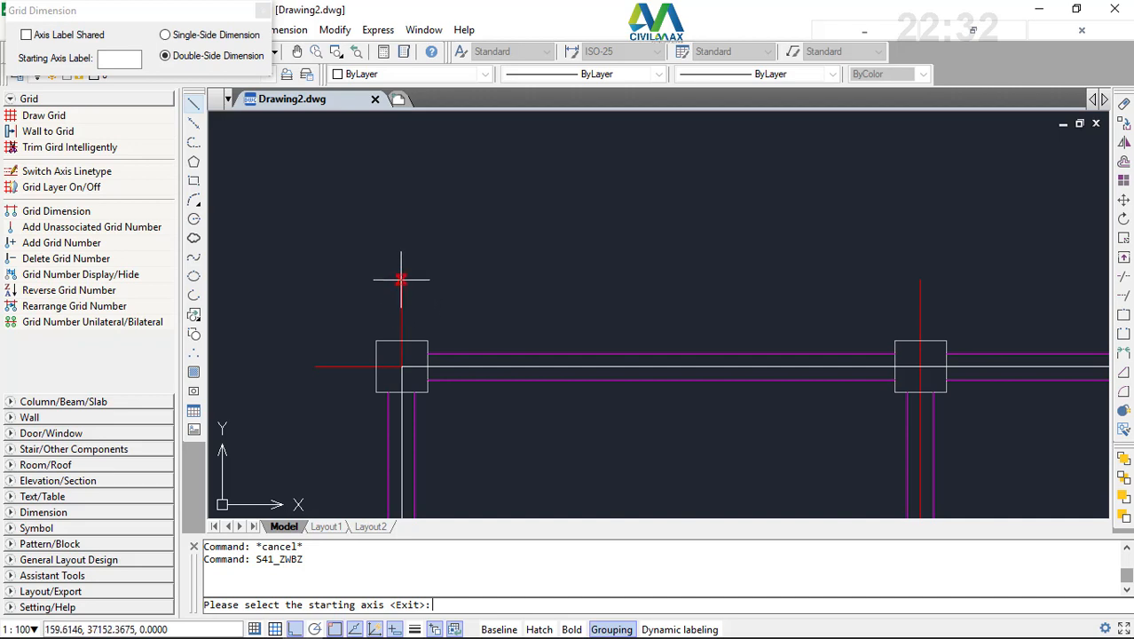
click(401, 280)
scroll(391, 306, down, 8)
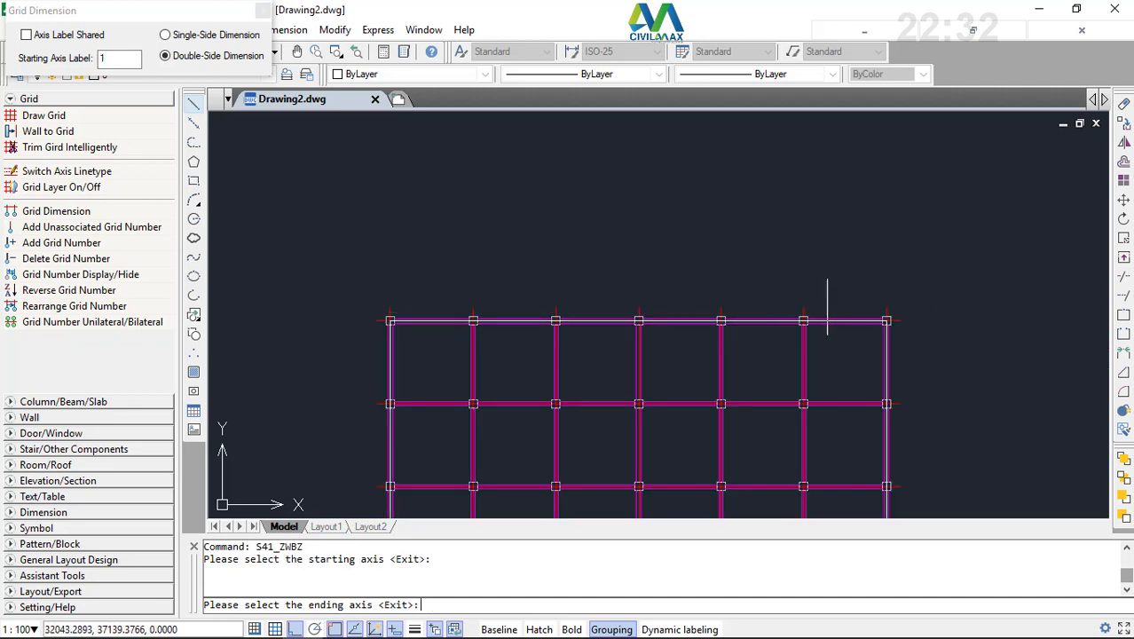
scroll(942, 319, up, 5)
scroll(954, 315, up, 4)
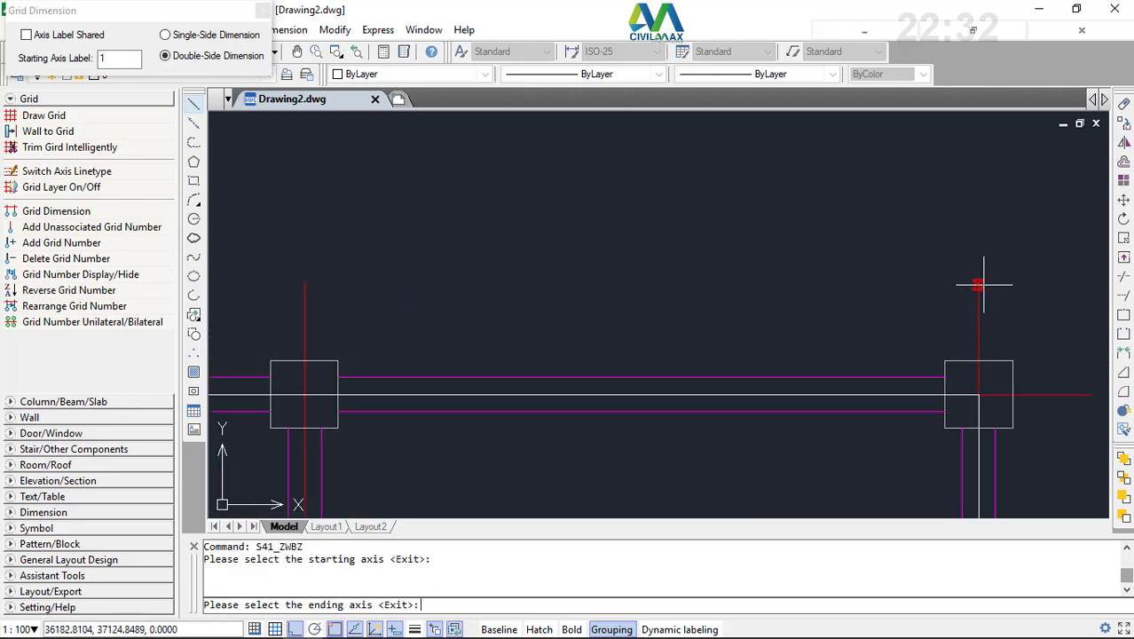
middle_click(977, 285)
middle_click(977, 285)
click(838, 129)
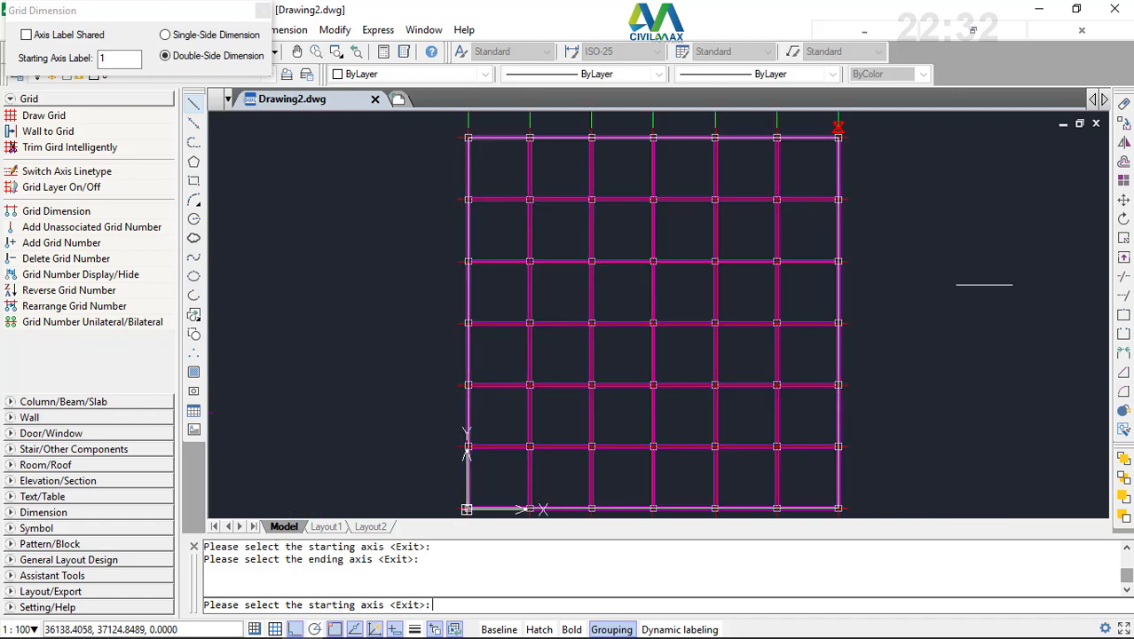
- Examine the axis numbers, bay dimensions and overall dimension above the plan
scroll(750, 204, up, 6)
scroll(750, 211, up, 3)
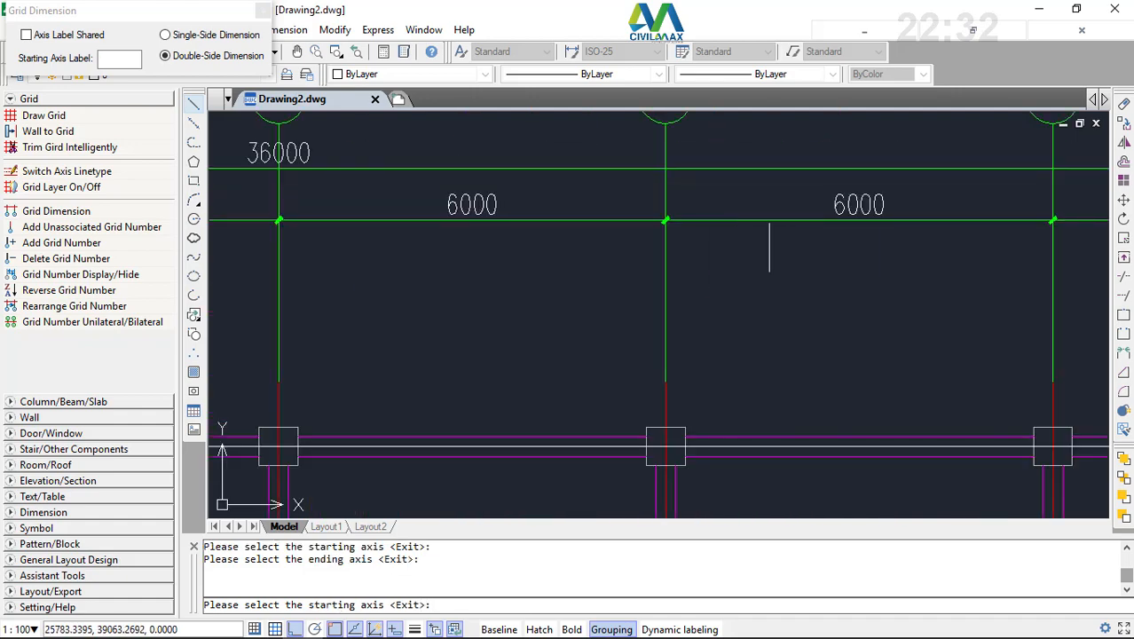
scroll(800, 293, down, 4)
scroll(658, 248, up, 5)
scroll(649, 257, up, 1)
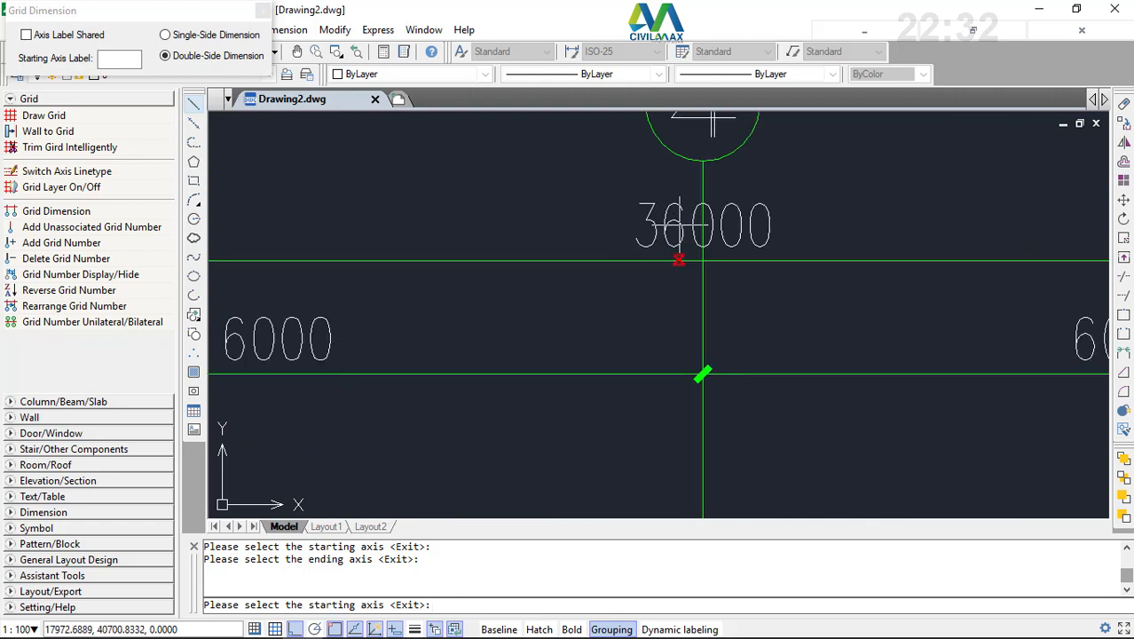
scroll(678, 253, down, 8)
scroll(587, 299, up, 1)
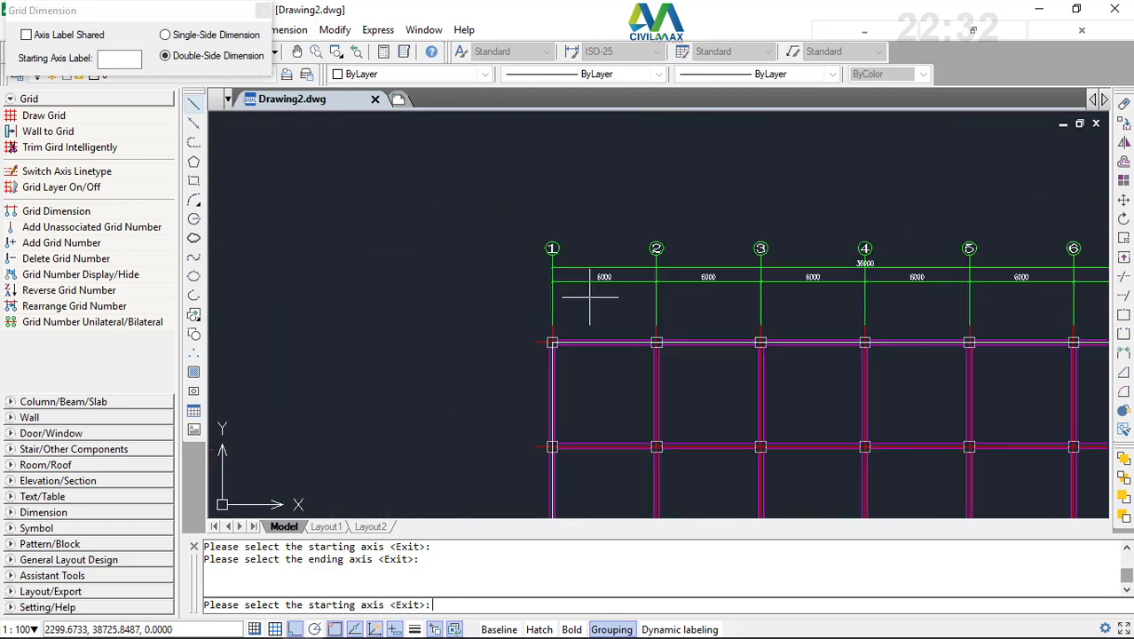
scroll(803, 314, up, 2)
scroll(952, 308, up, 3)
scroll(587, 232, down, 6)
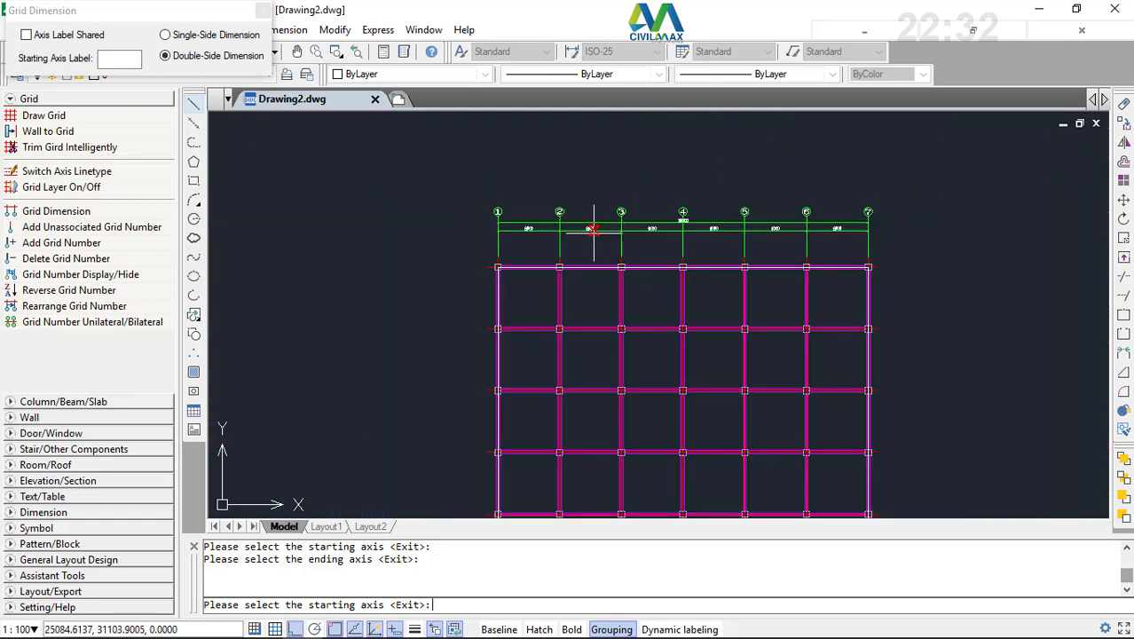
- Add double-side grid dimensions to the horizontal axes, from the top axis to the bottom one, with labels starting at A, and end the command
scroll(697, 253, up, 6)
scroll(938, 282, up, 3)
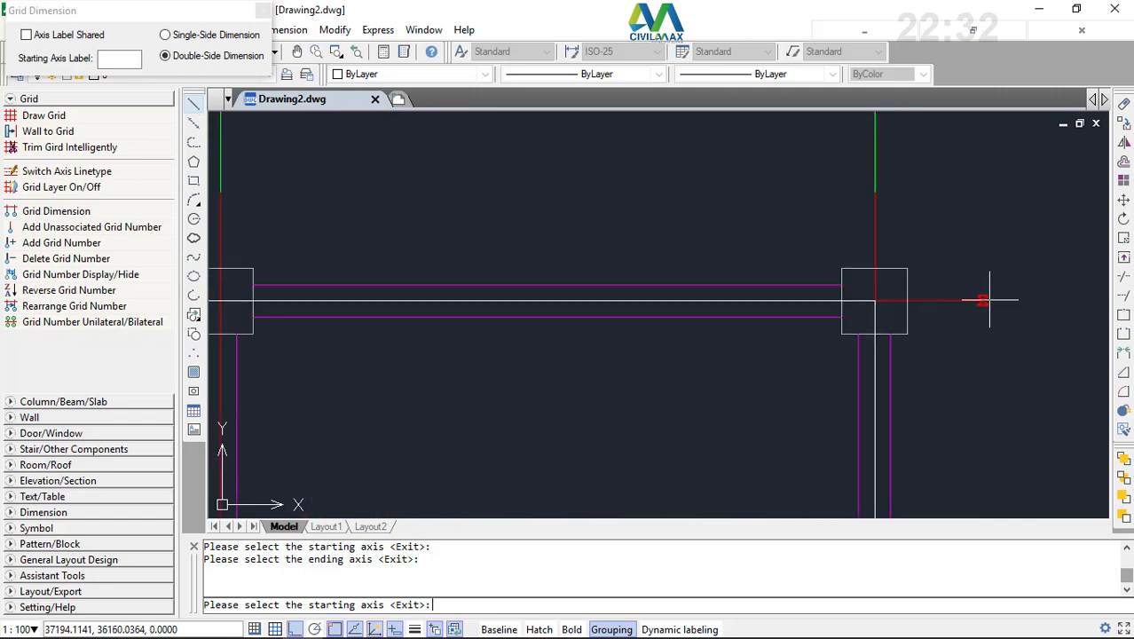
click(982, 301)
scroll(932, 297, down, 7)
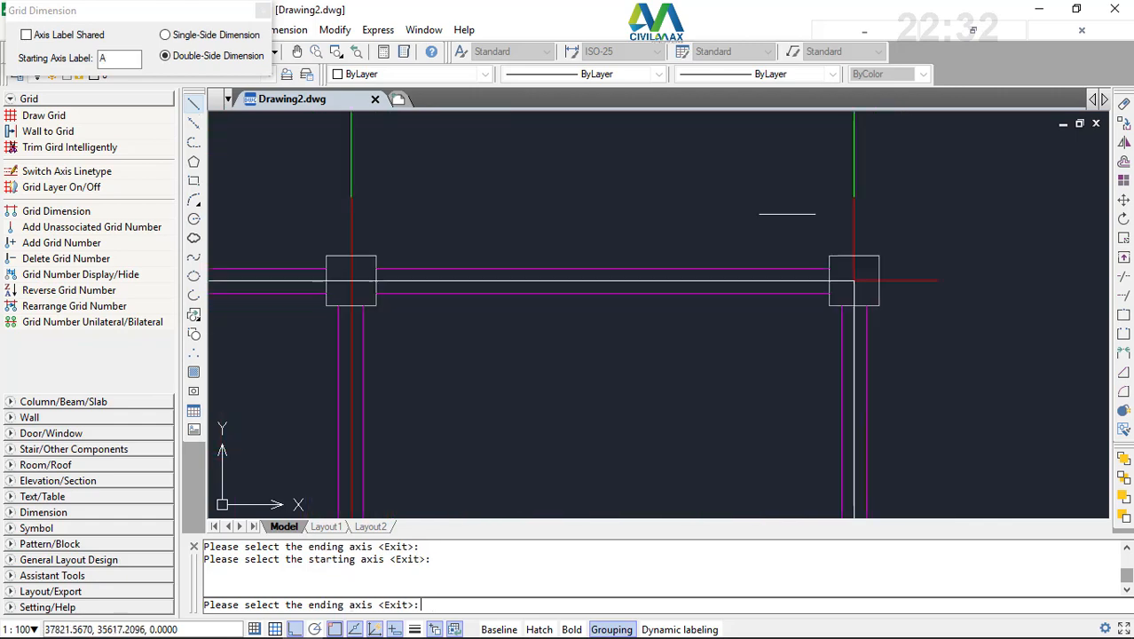
scroll(814, 406, down, 3)
scroll(790, 399, up, 9)
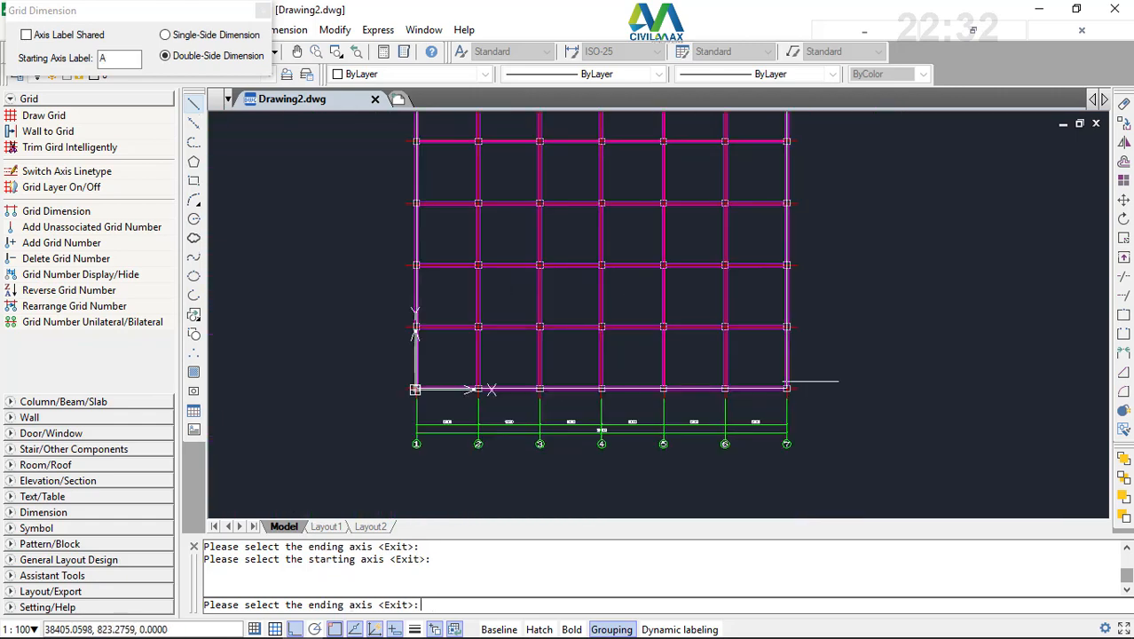
click(778, 407)
scroll(779, 406, down, 8)
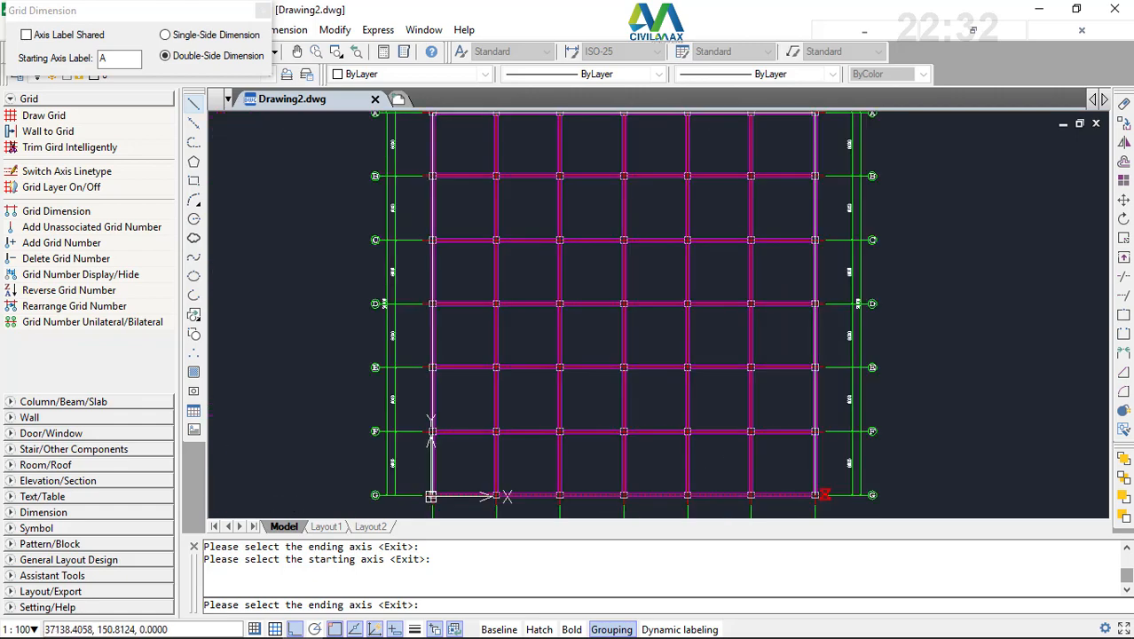
scroll(820, 350, up, 3)
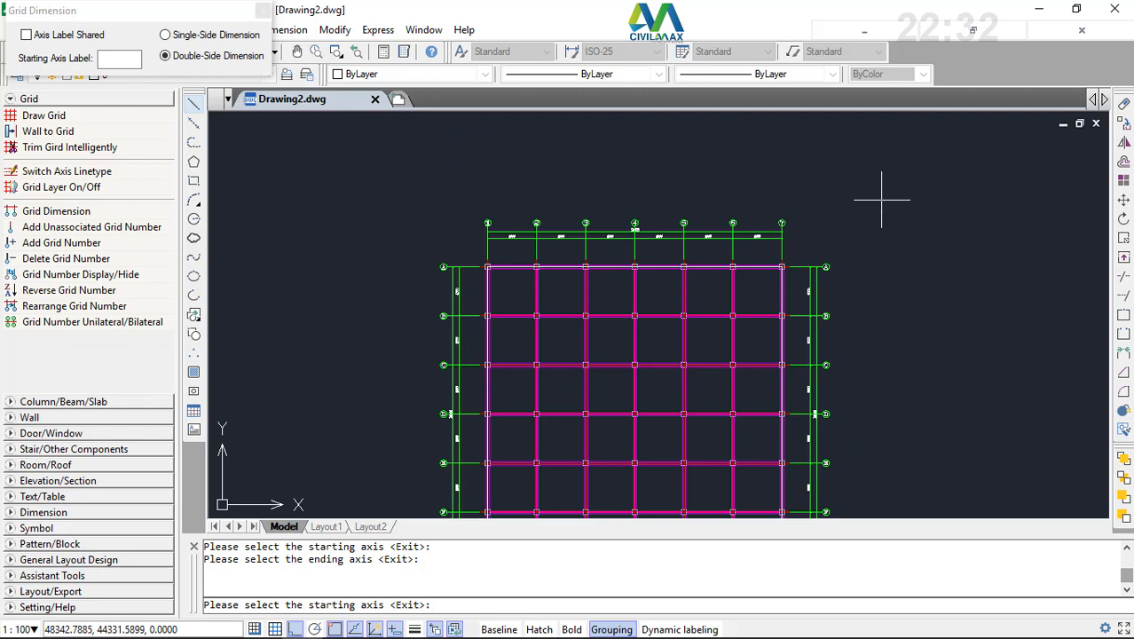
key(Return)
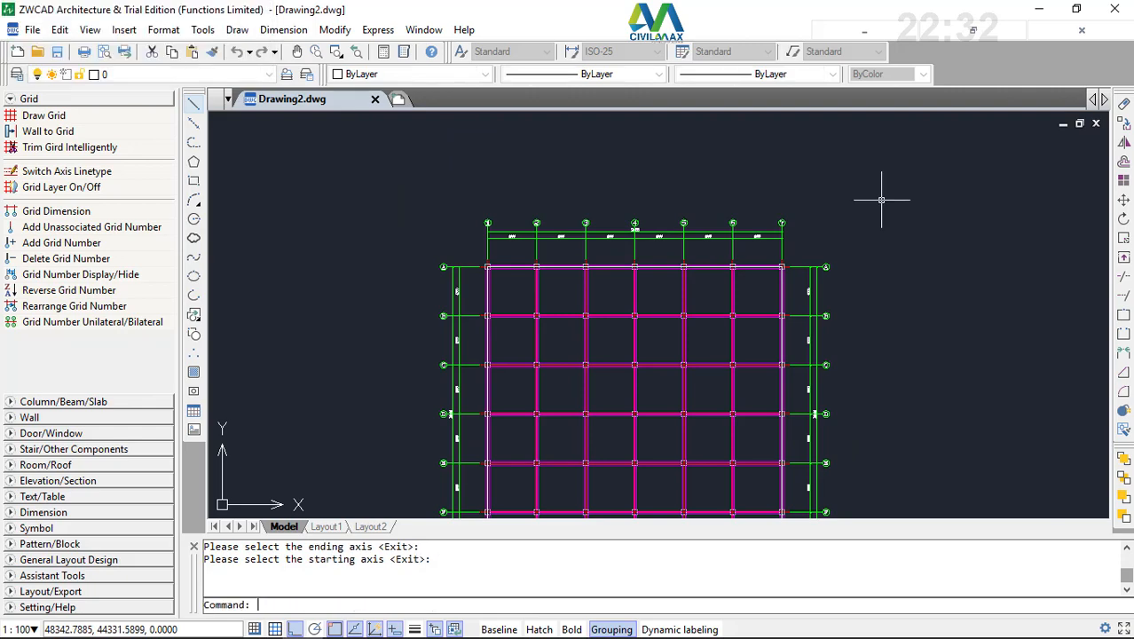
- Inspect the lettered axis labels beside the plan and the numbered labels and dimensions above it
scroll(818, 248, down, 2)
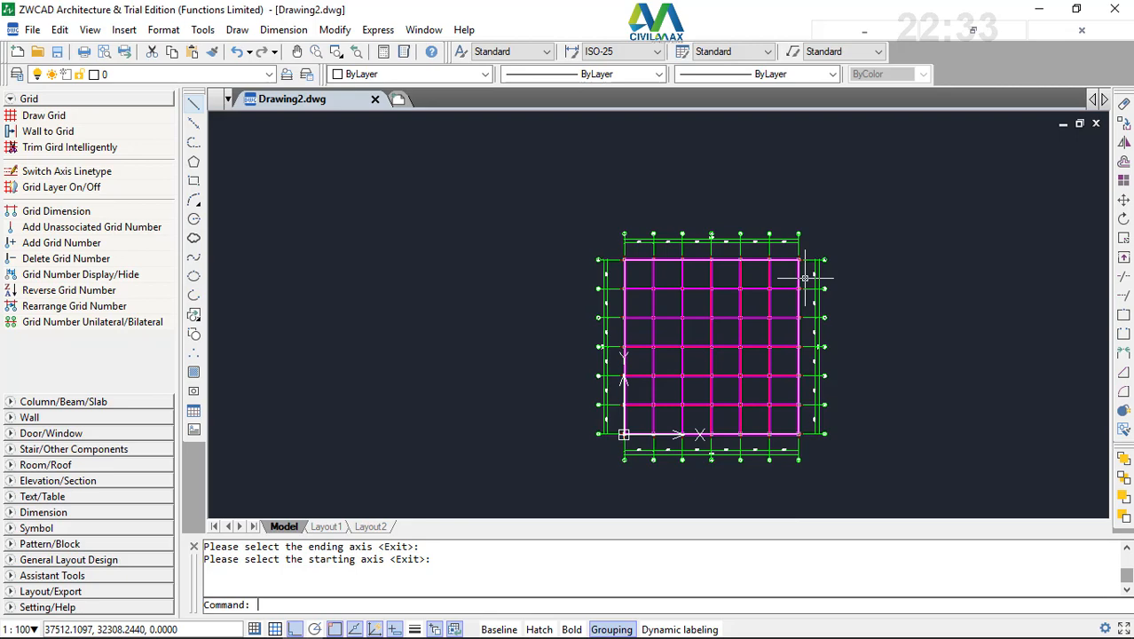
scroll(702, 280, up, 5)
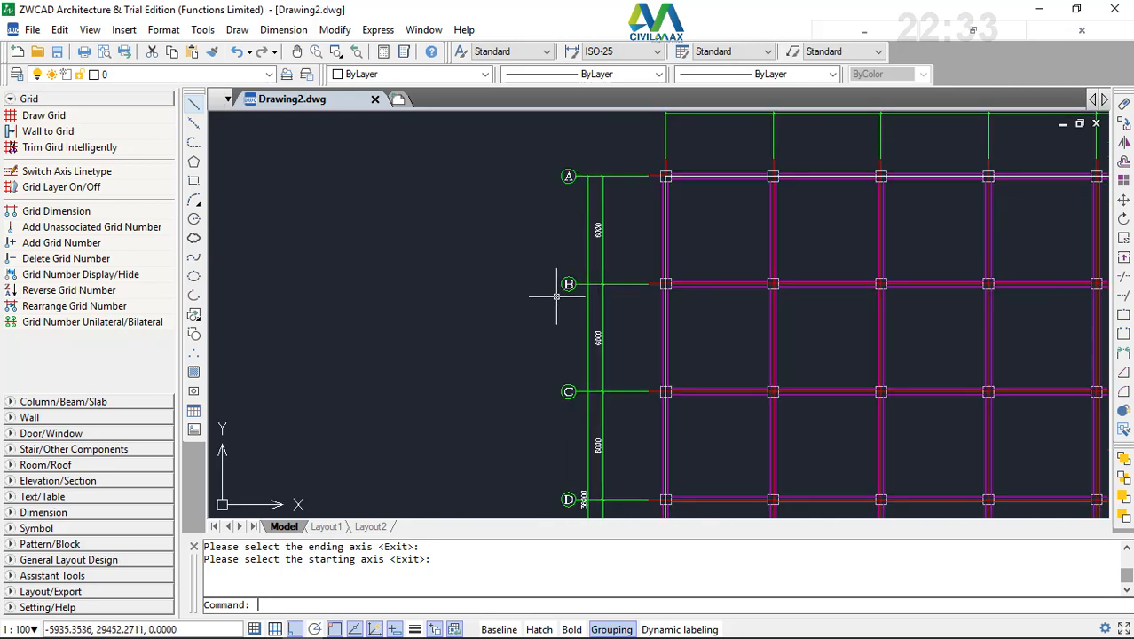
scroll(676, 266, up, 2)
scroll(508, 324, down, 4)
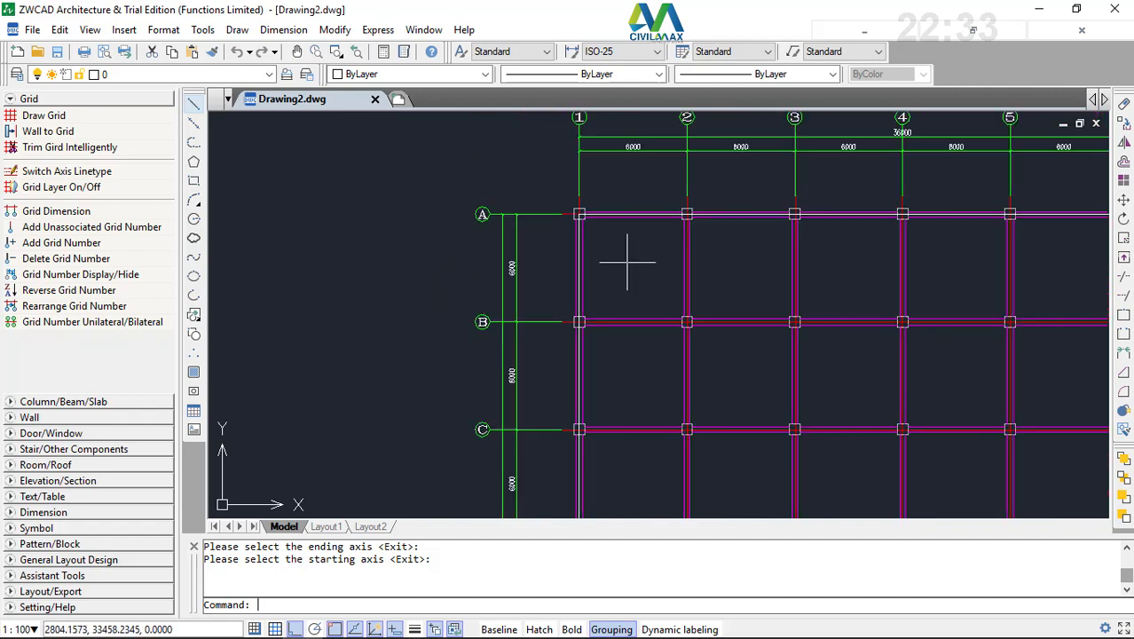
scroll(627, 192, up, 4)
scroll(626, 192, down, 4)
scroll(798, 190, up, 5)
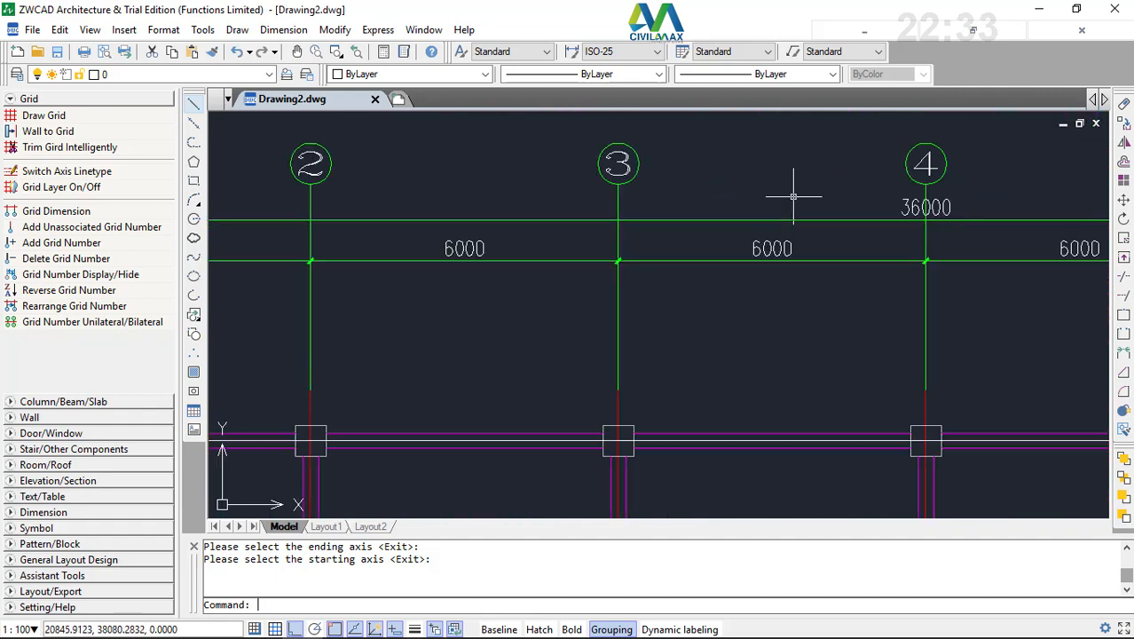
scroll(759, 237, down, 3)
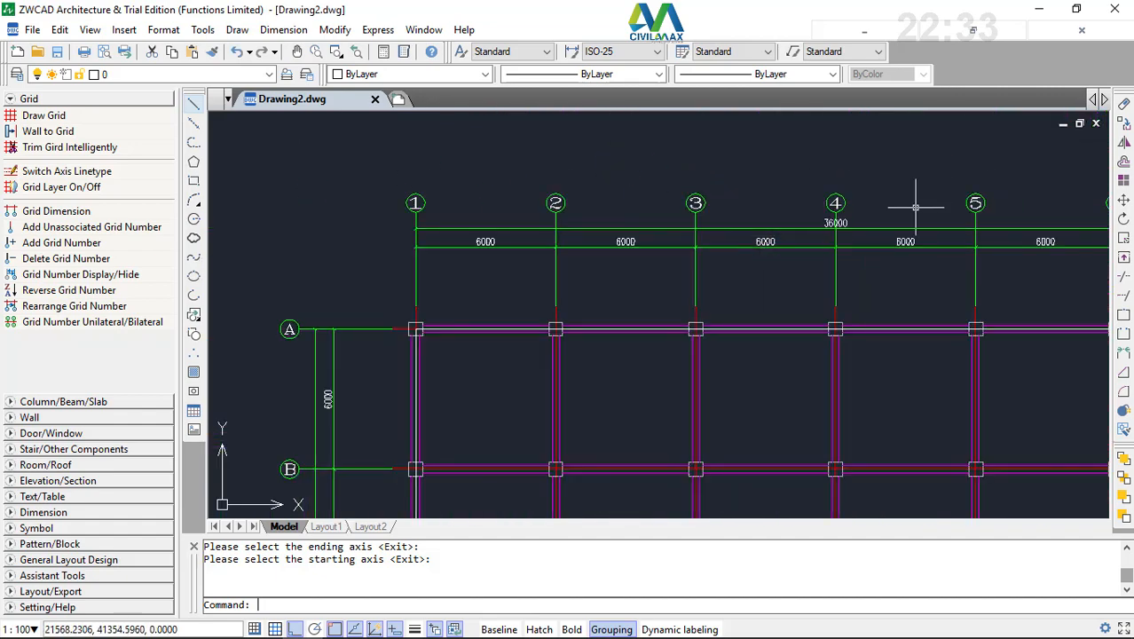
- Select the dimensions above the plan, clear them, and select the grid line of axis B to check it before clearing the selection
click(1079, 178)
click(337, 268)
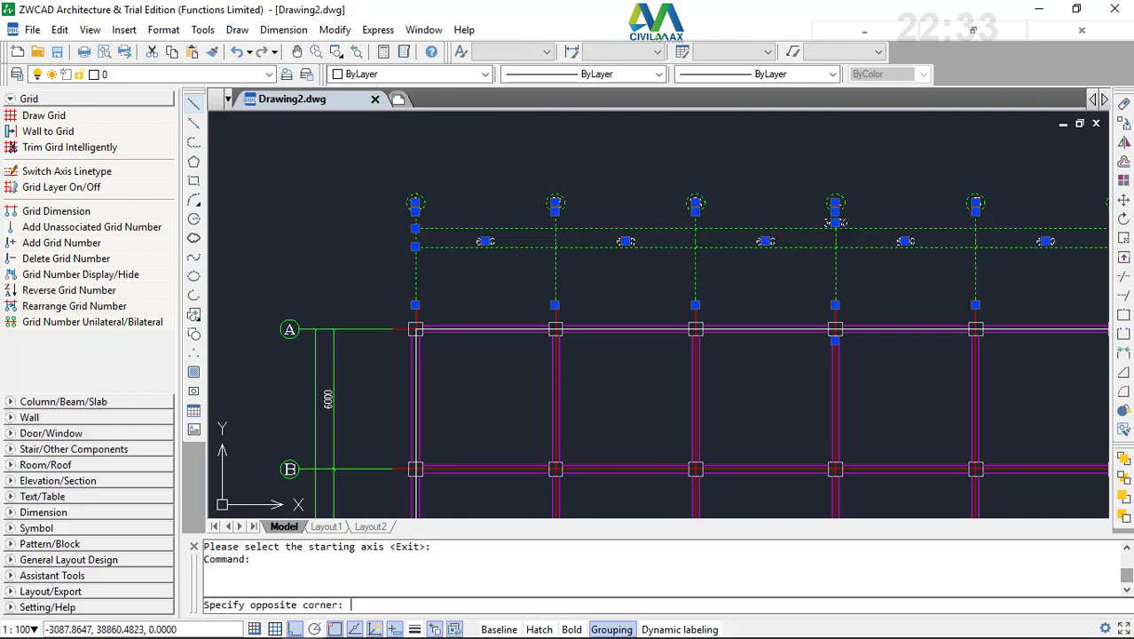
key(Escape)
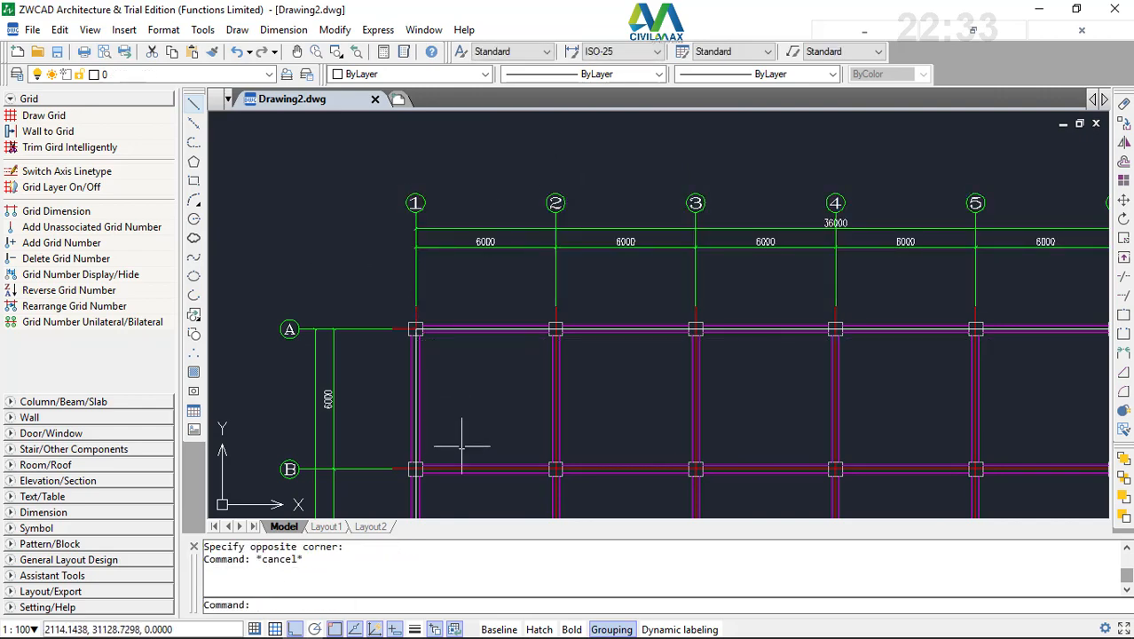
scroll(461, 446, up, 3)
click(444, 478)
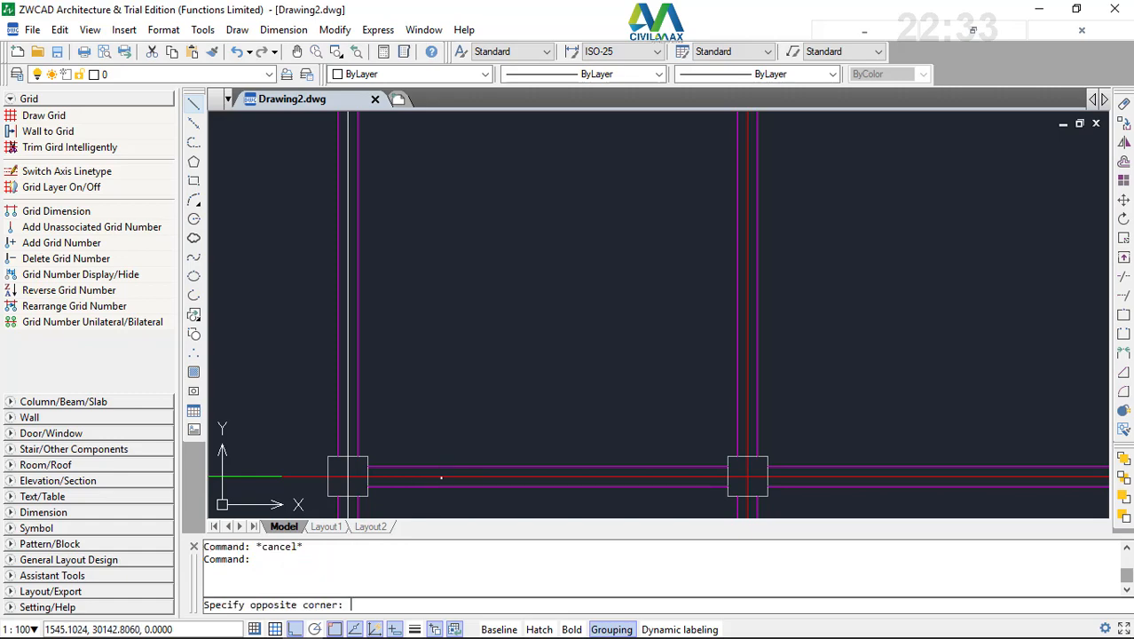
key(Escape)
scroll(455, 436, down, 3)
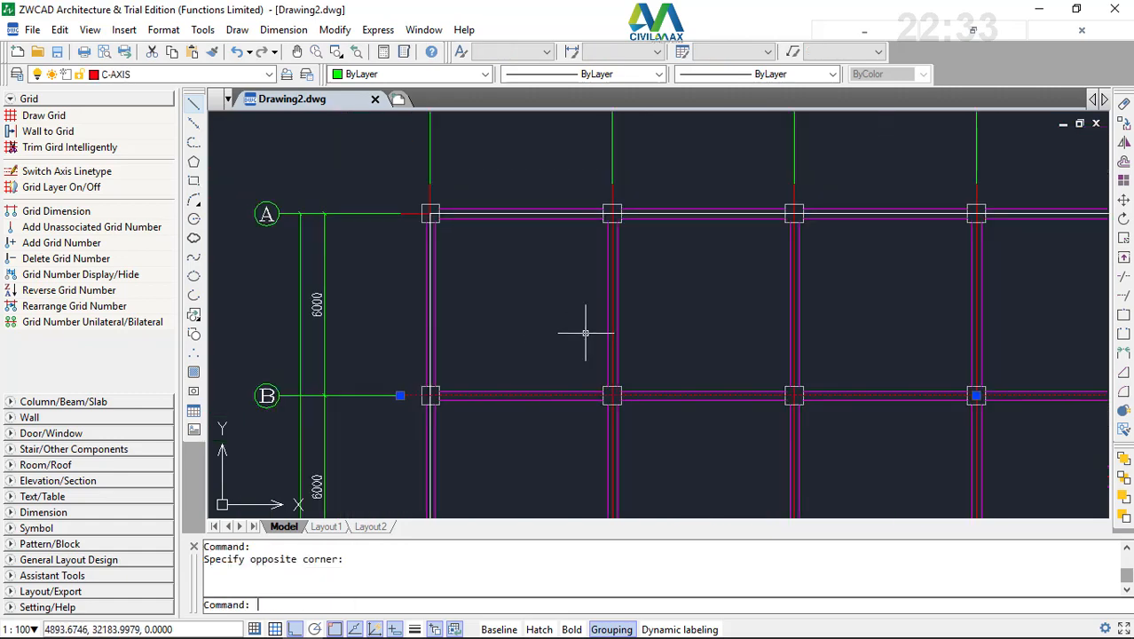
- Review the whole dimensioned plan, including an interior column with its beam junction and the dimensions around axis D
scroll(611, 286, down, 2)
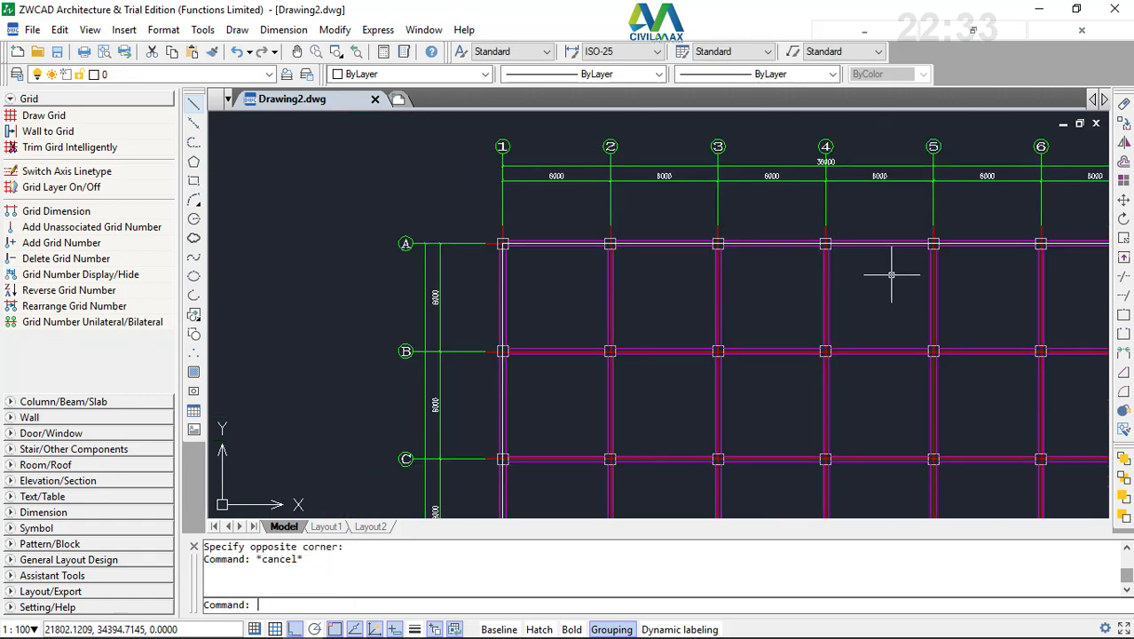
scroll(548, 264, down, 3)
scroll(657, 229, down, 2)
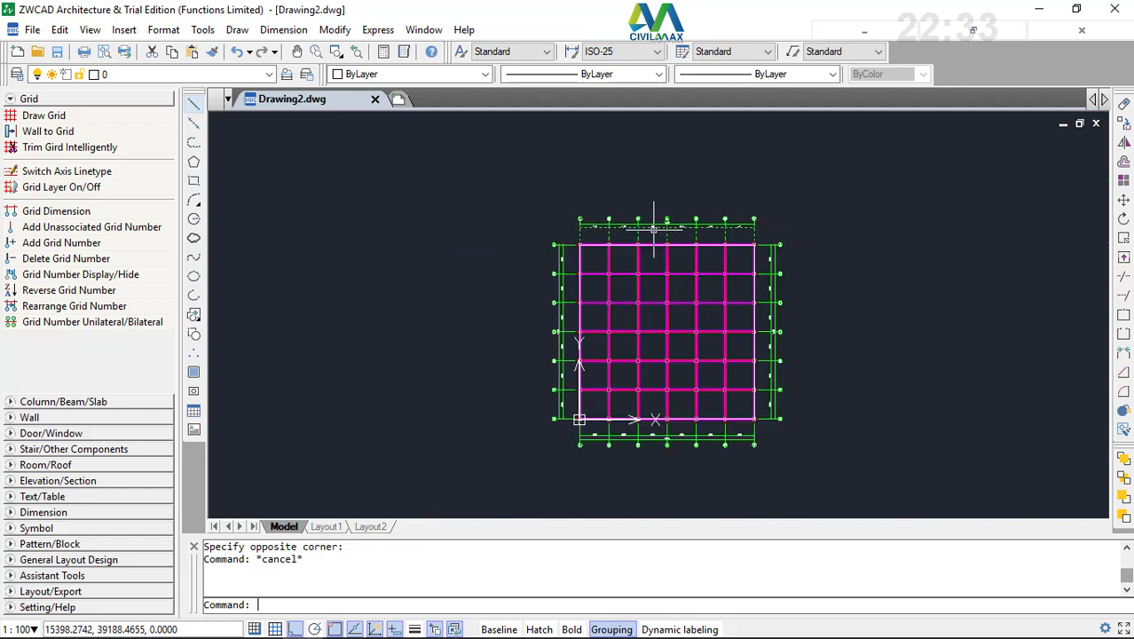
scroll(709, 346, up, 2)
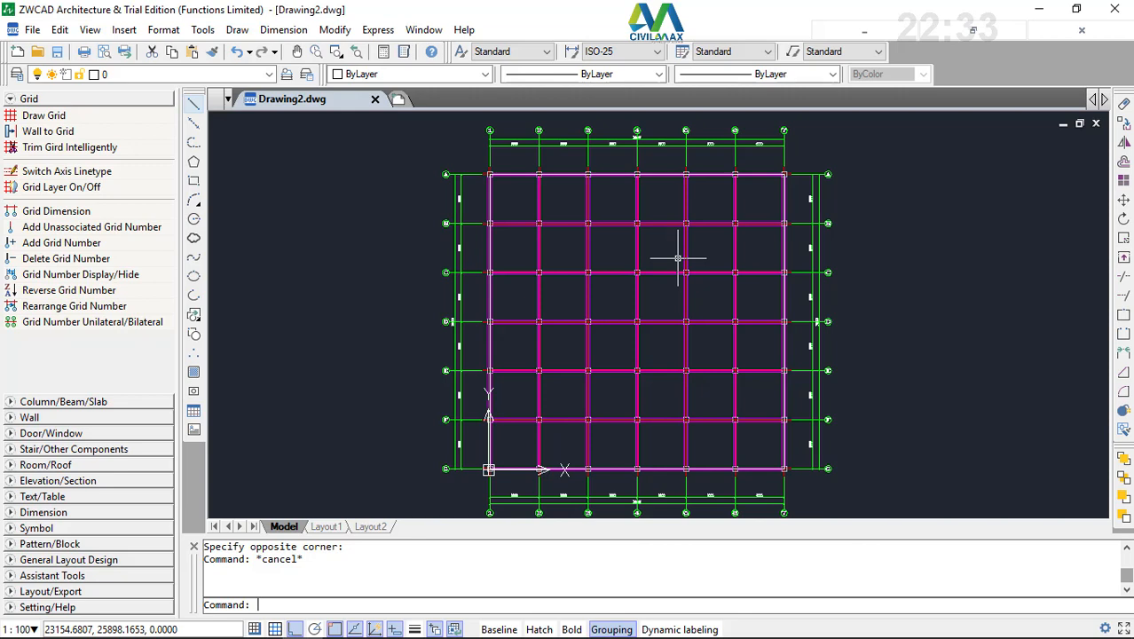
scroll(672, 191, up, 5)
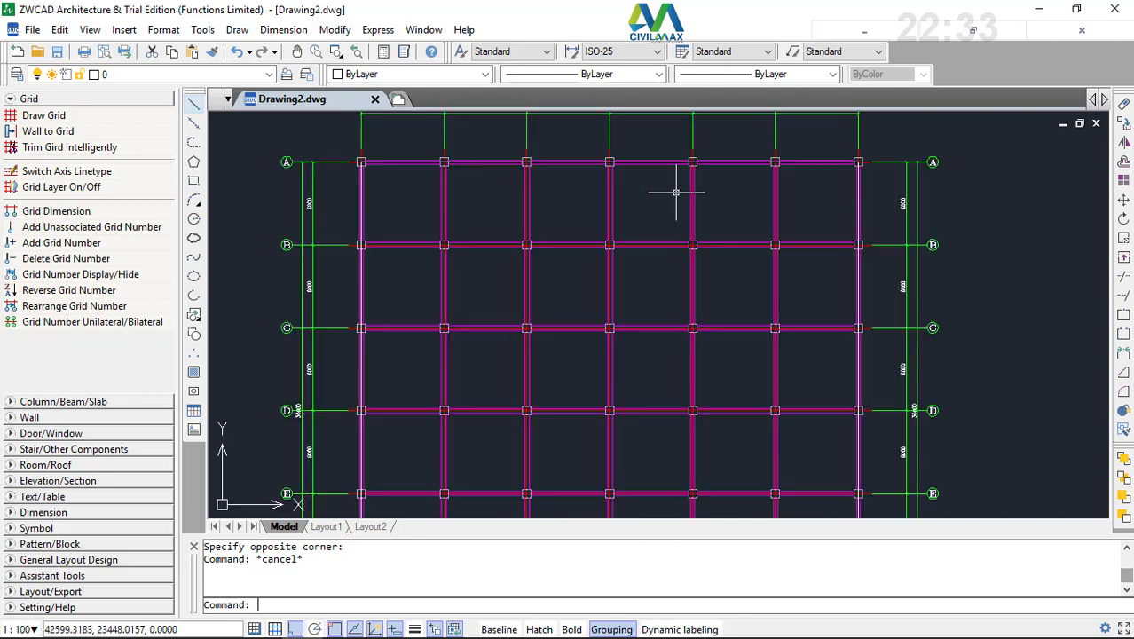
scroll(577, 273, up, 4)
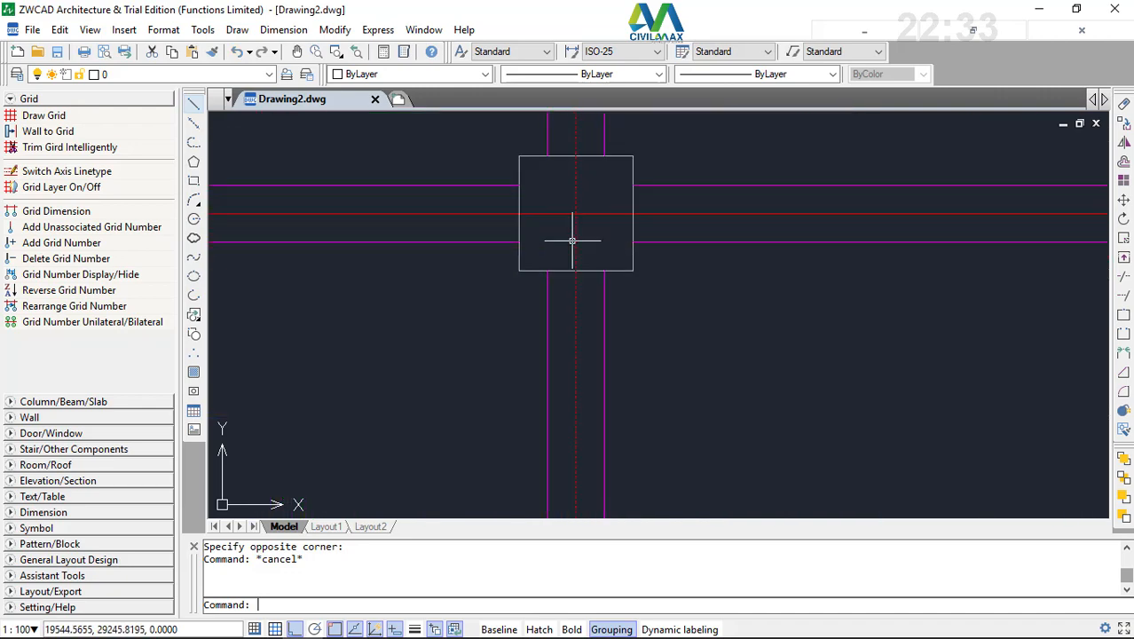
scroll(577, 241, down, 8)
scroll(575, 239, up, 3)
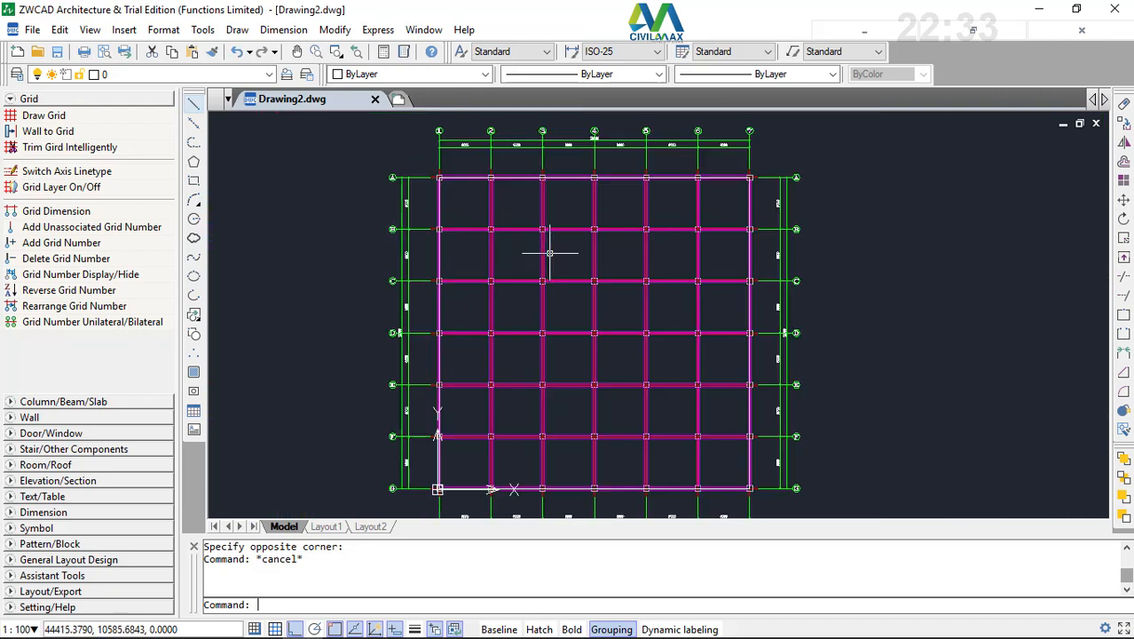
scroll(567, 251, down, 1)
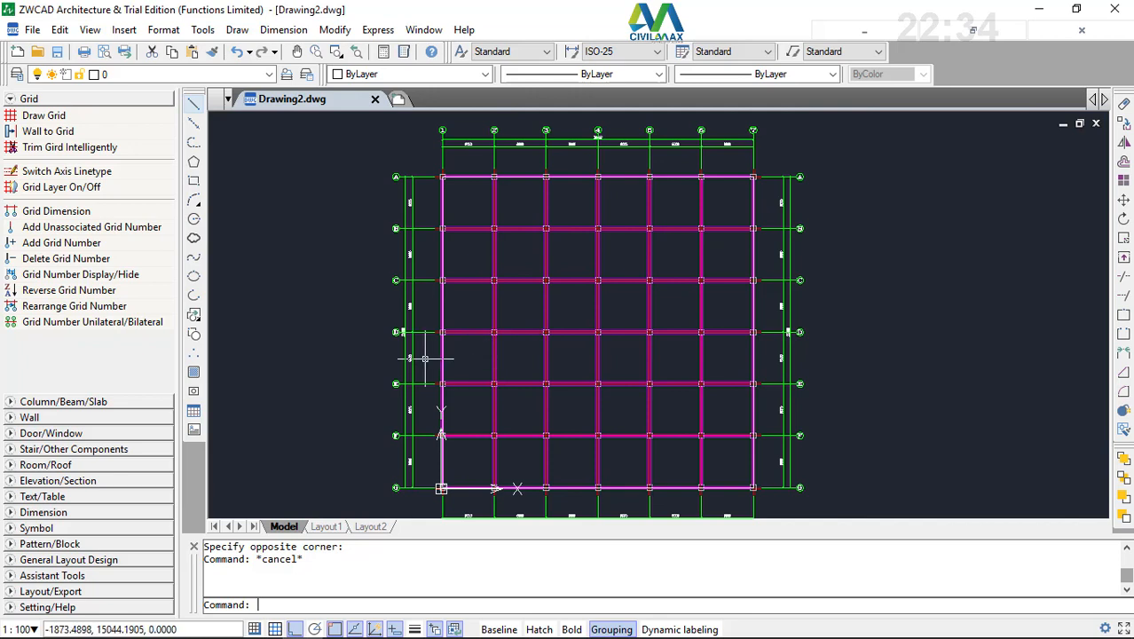
scroll(471, 351, up, 1)
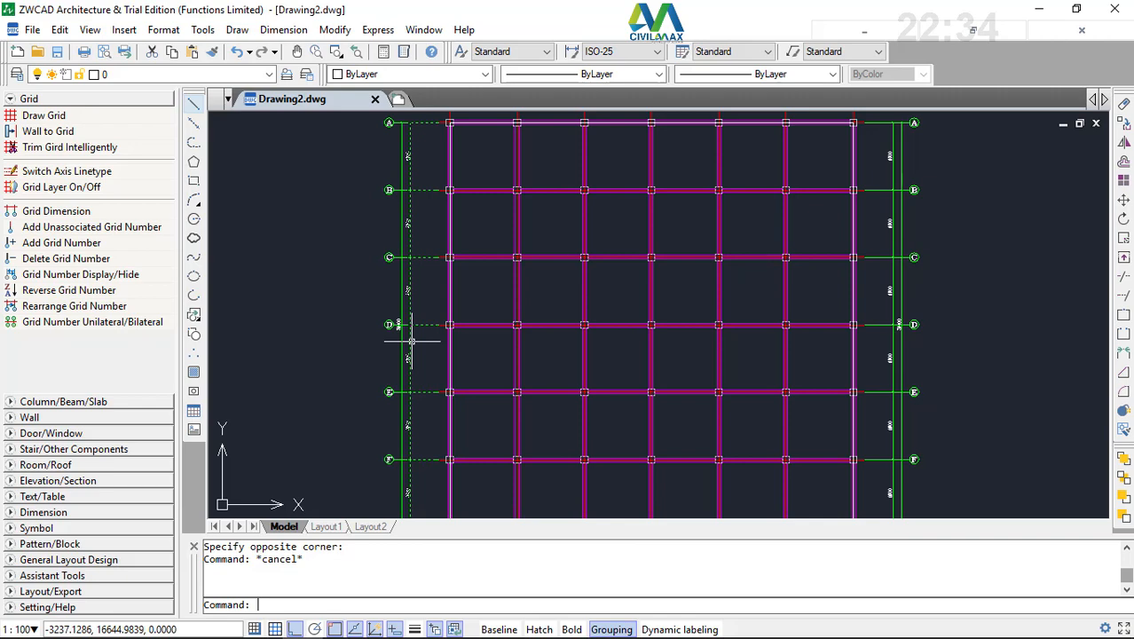
scroll(413, 306, up, 2)
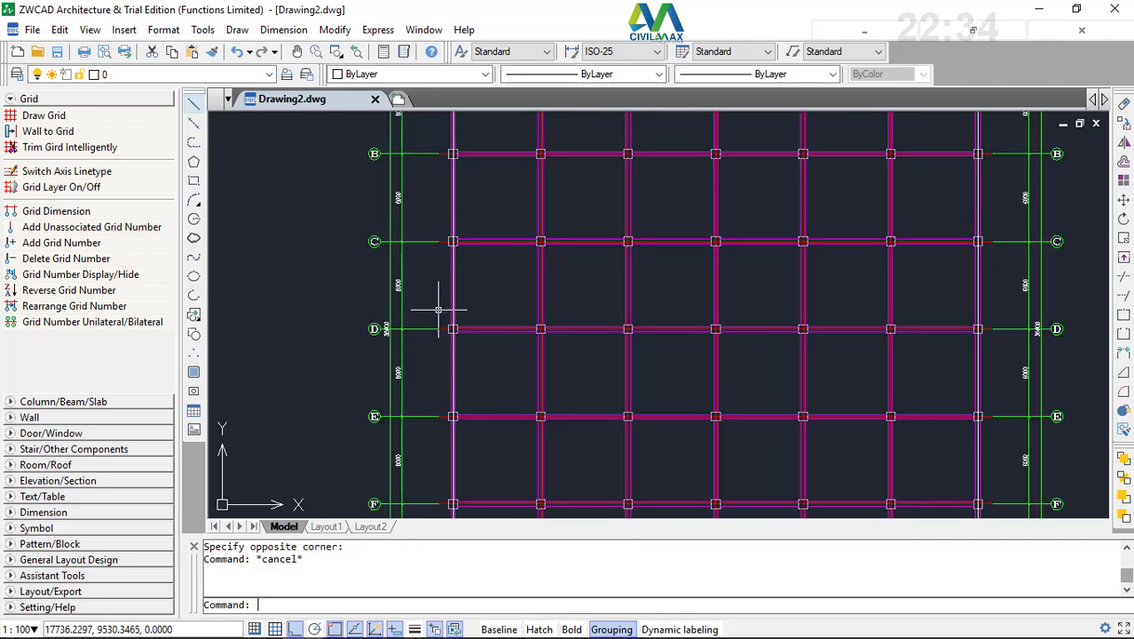
scroll(448, 334, up, 3)
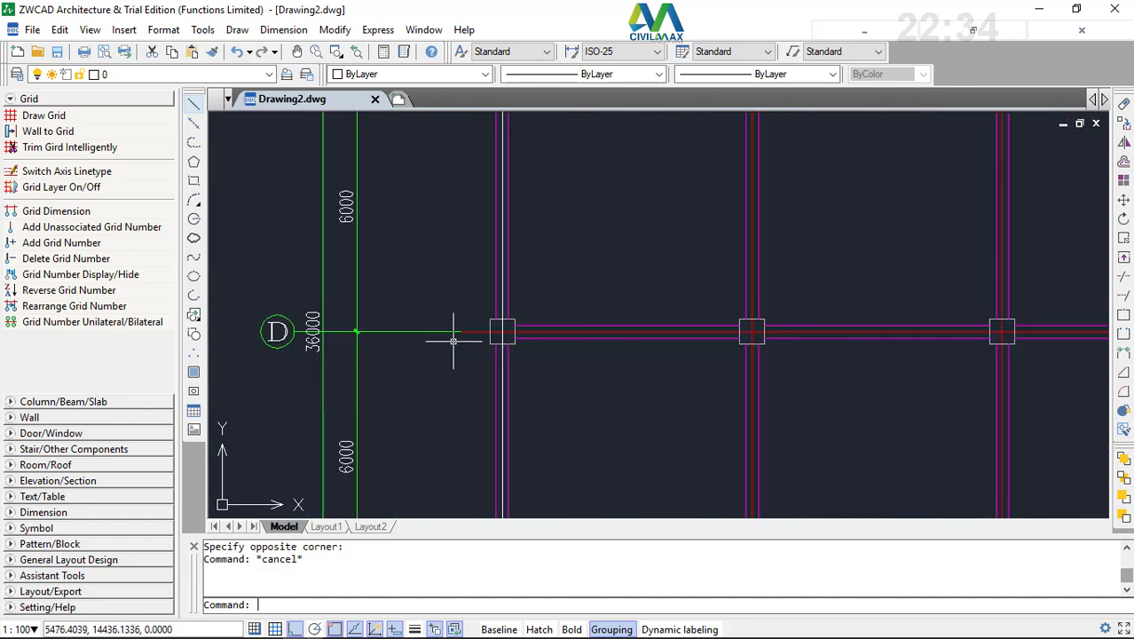
scroll(454, 339, down, 4)
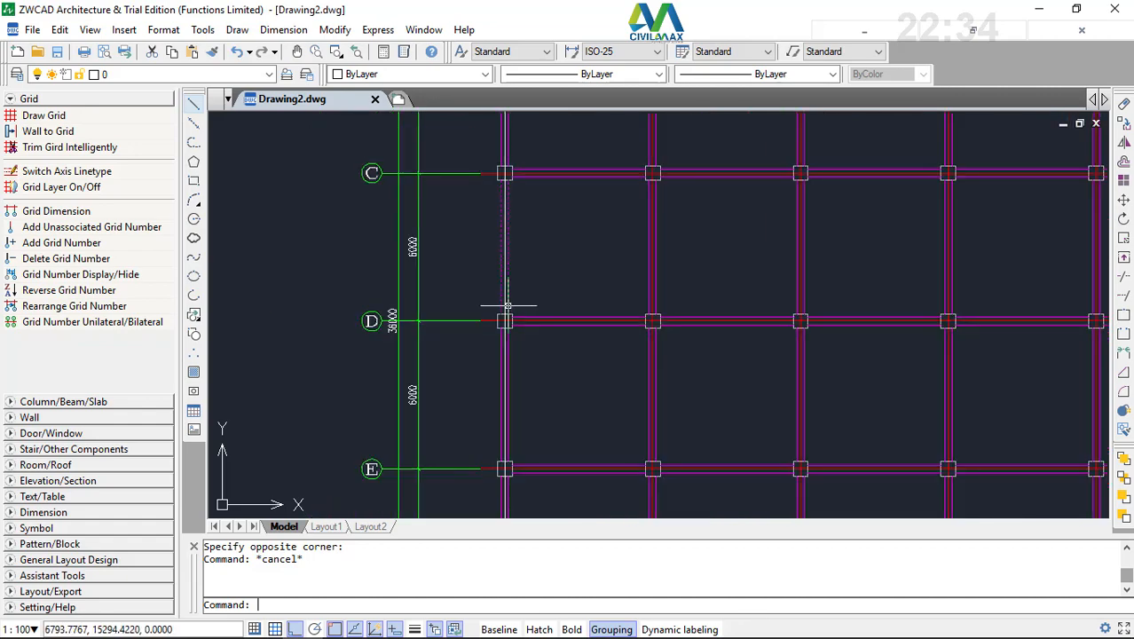